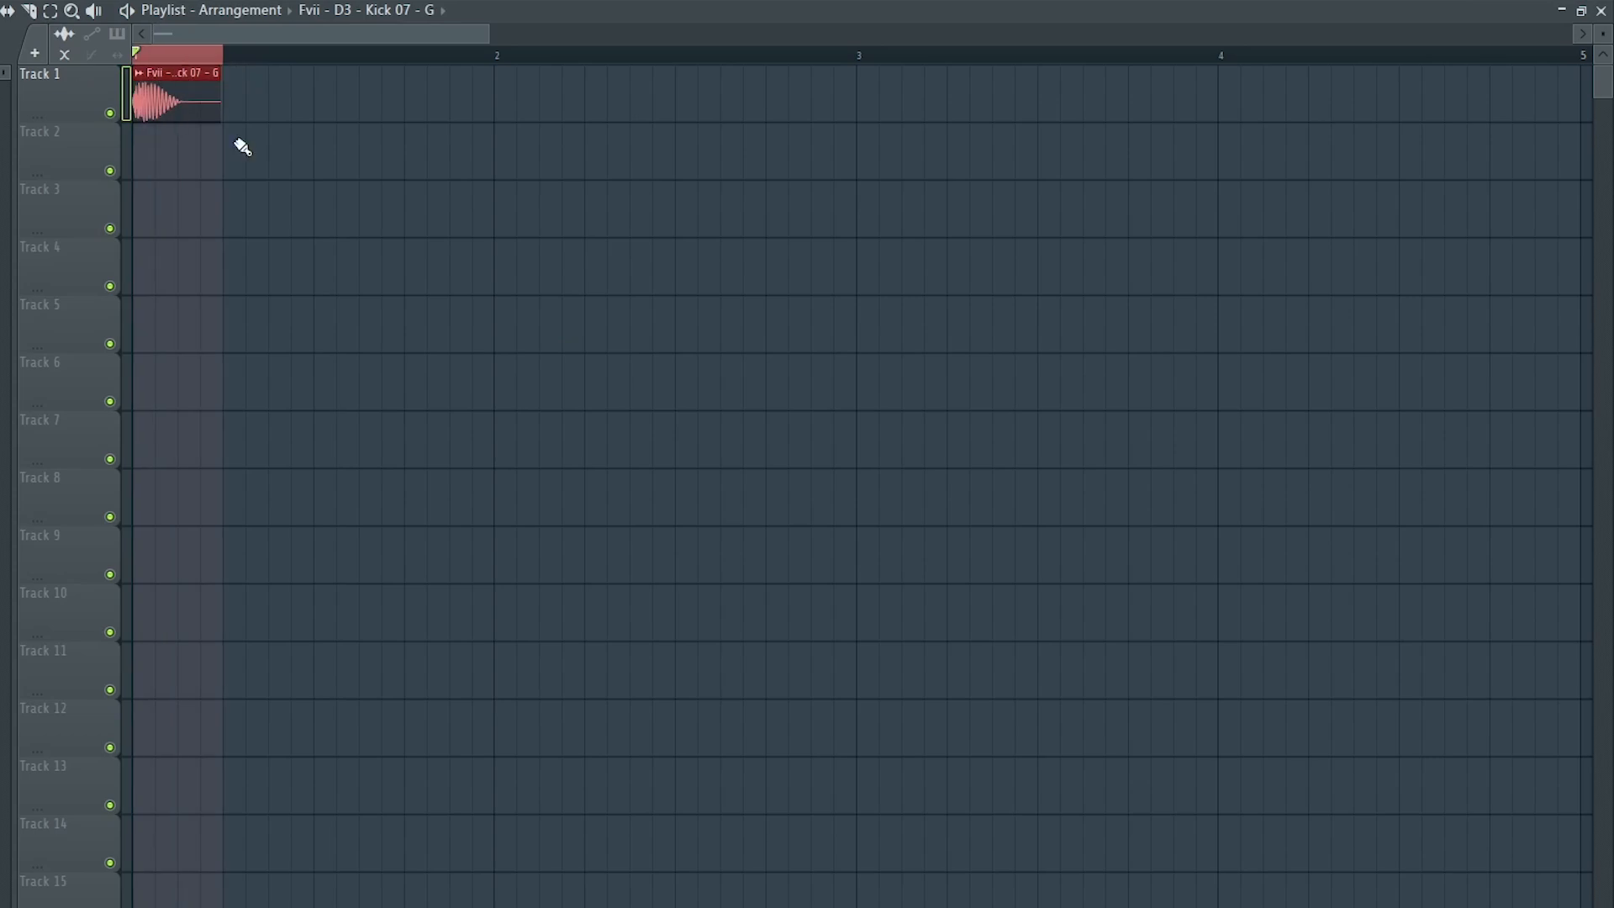
Duplicate the Kick 07 - G clip repeatedly along Track 1 to build a continuous kick on every beat.
{"action": "key", "text": "ctrl+b"}
{"action": "key", "text": "ctrl+b"}
{"action": "key", "text": "ctrl+b"}
{"action": "key", "text": "ctrl+b"}
{"action": "key", "text": "ctrl+b"}
{"action": "key", "text": "ctrl+b"}
{"action": "key", "text": "ctrl+b"}
{"action": "key", "text": "ctrl+b"}
{"action": "key", "text": "ctrl+b"}
{"action": "key", "text": "ctrl+b"}
{"action": "key", "text": "ctrl+b"}
{"action": "key", "text": "ctrl+b"}
{"action": "key", "text": "ctrl+b"}
{"action": "key", "text": "ctrl+b"}
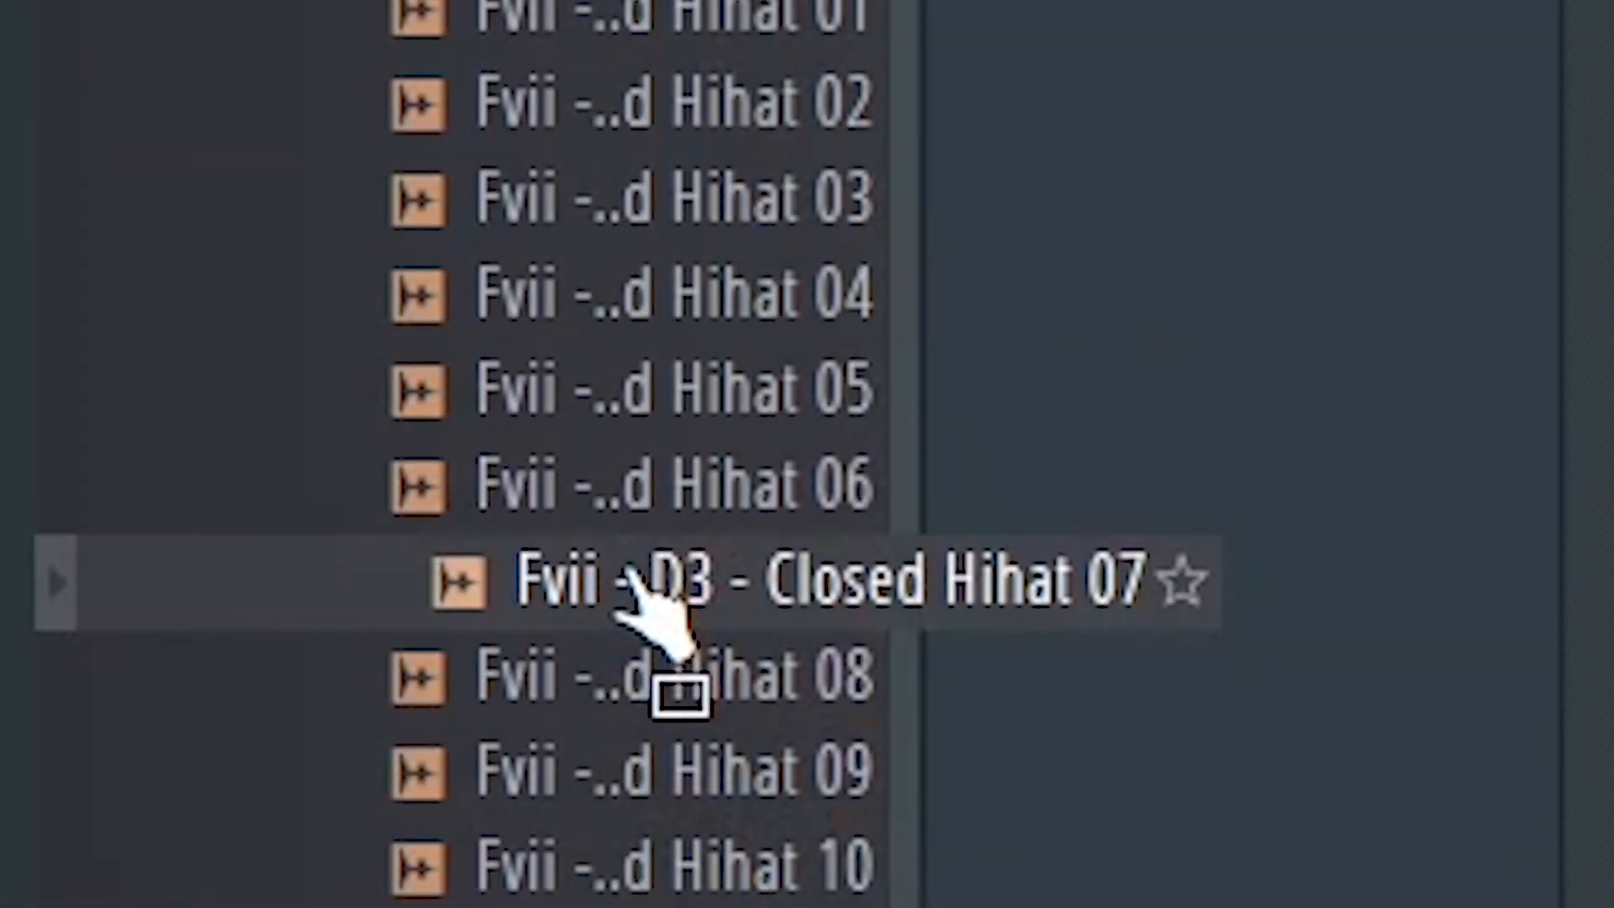
Place the Fvii - D3 - Closed Hihat 07 sample on Track 2 at bar 9 and lower its channel volume.
{"action": "left_click_drag", "start_coordinate": [1495, 576], "coordinate": [414, 513]}
{"action": "left_click_drag", "start_coordinate": [454, 496], "coordinate": [335, 488]}
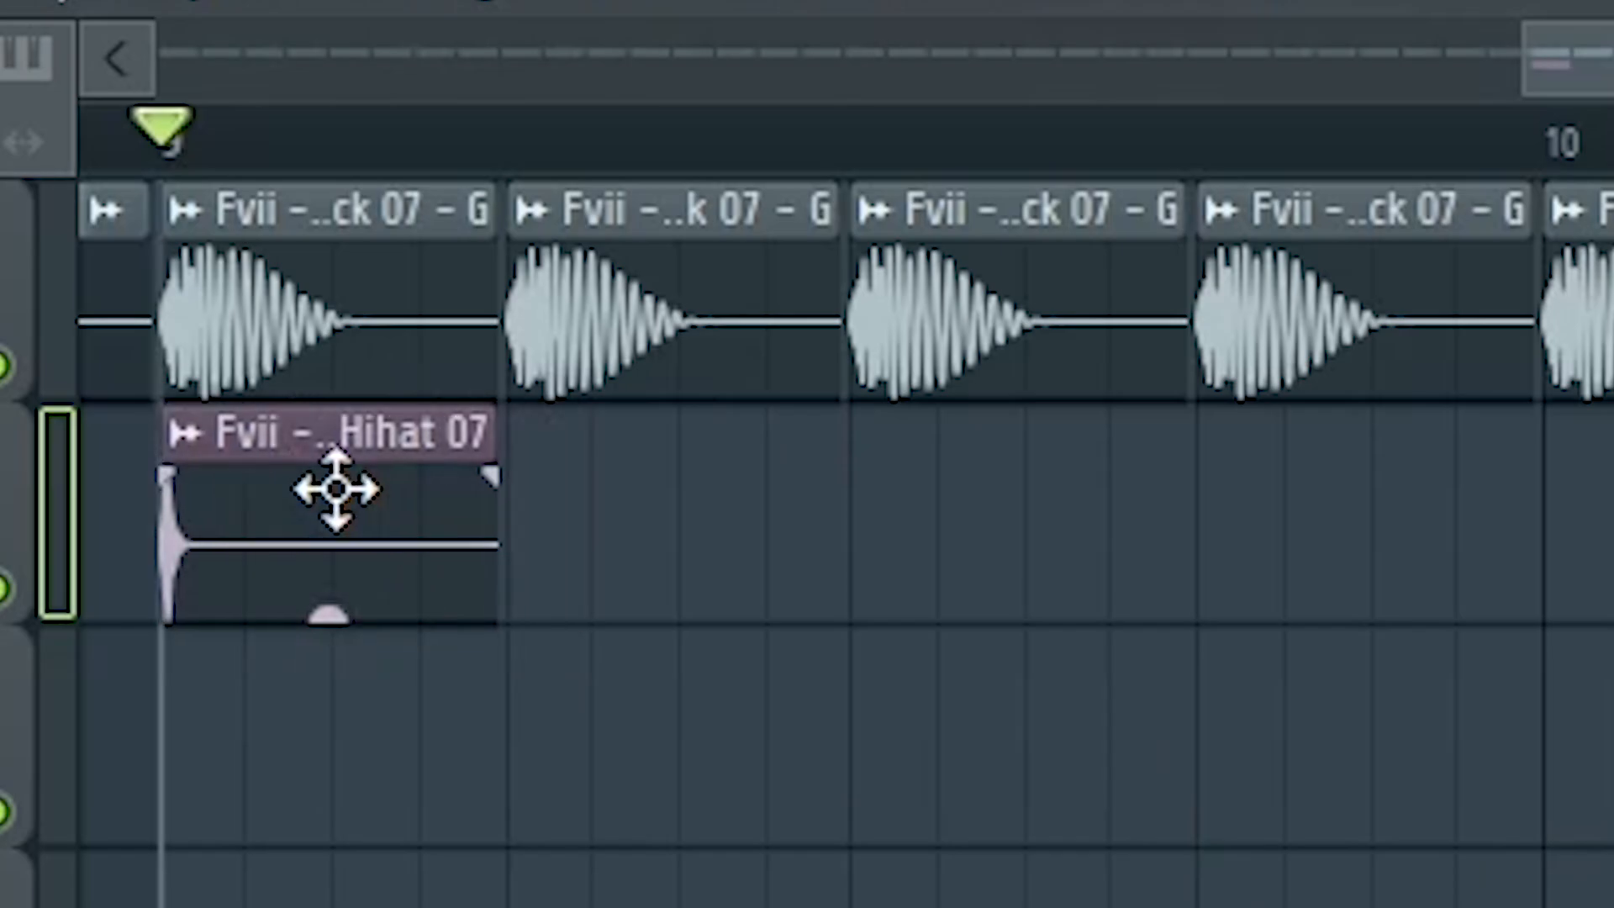
{"action": "double_click", "coordinate": [336, 488]}
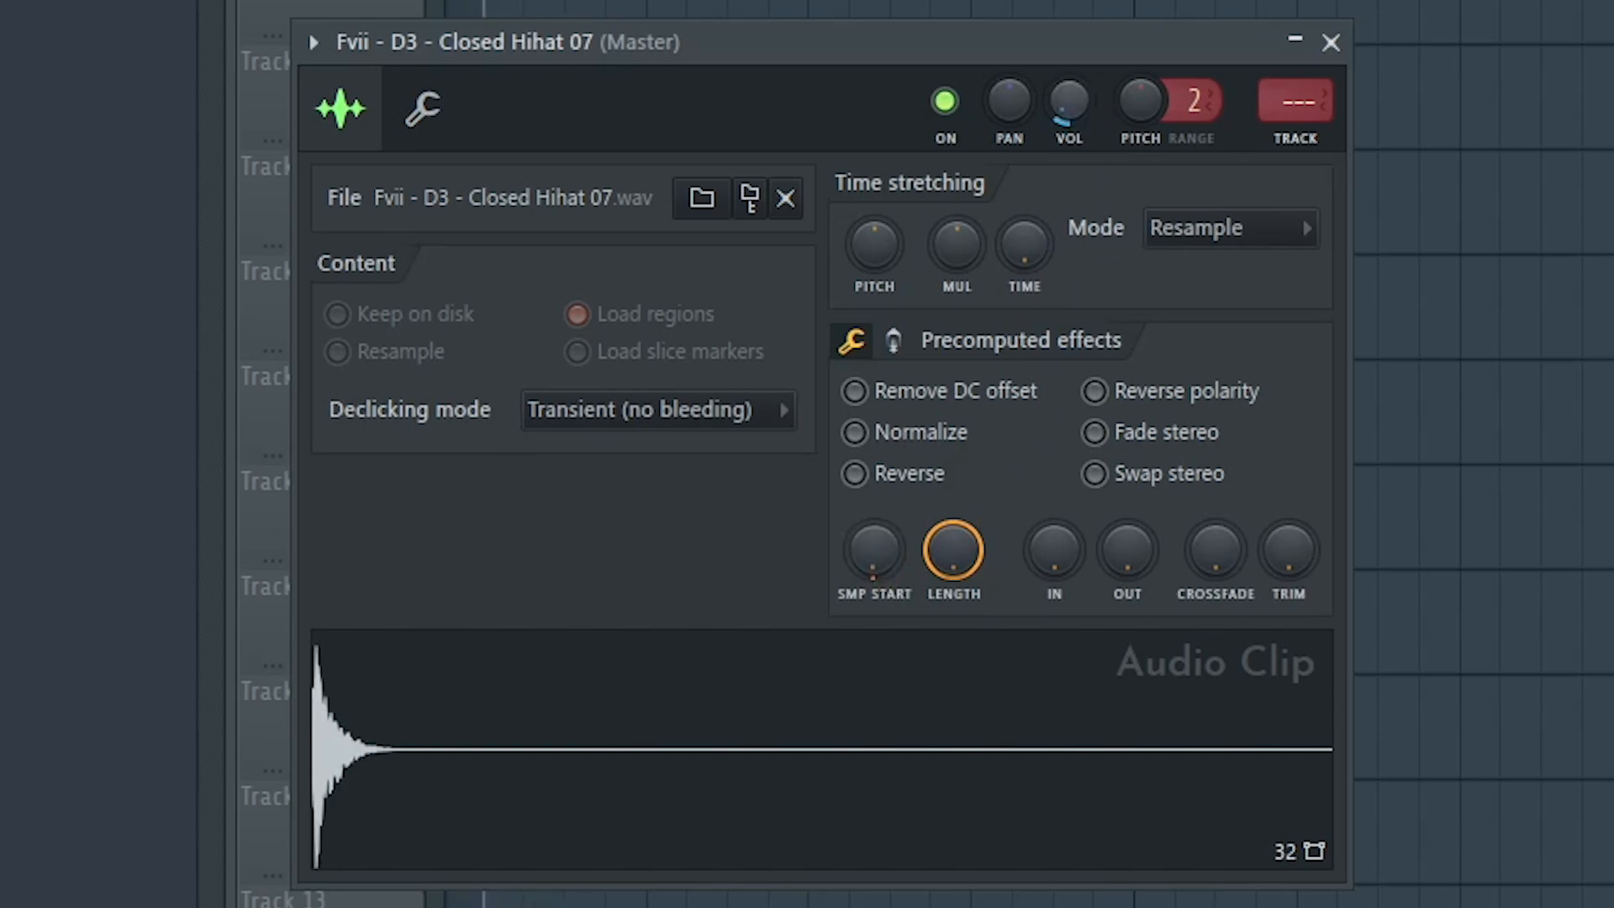
{"action": "left_click", "coordinate": [1331, 42]}
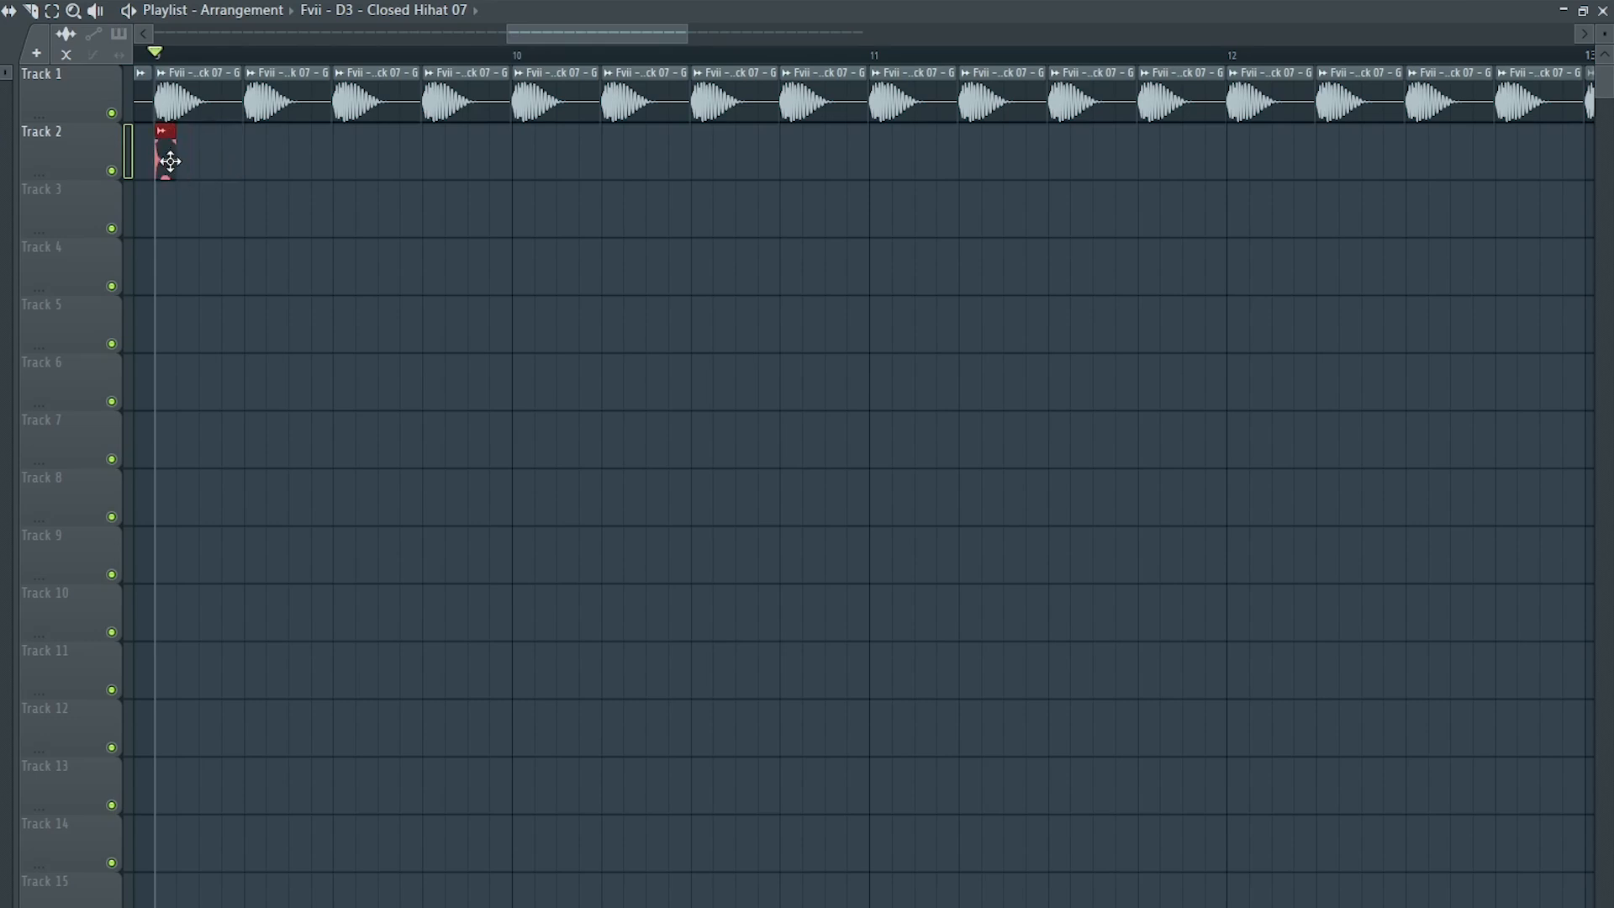
Duplicate the shortened closed hihat clip repeatedly along Track 2 to form a continuous sixteenth-note pattern.
{"action": "left_click", "coordinate": [179, 161]}
{"action": "scroll", "coordinate": [173, 163], "scroll_direction": "left", "scroll_amount": 1}
{"action": "key", "text": "ctrl+b"}
{"action": "key", "text": "ctrl+b"}
{"action": "key", "text": "ctrl+b"}
{"action": "key", "text": "ctrl+b"}
{"action": "key", "text": "ctrl+b"}
{"action": "key", "text": "ctrl+b"}
{"action": "key", "text": "ctrl+b"}
{"action": "key", "text": "ctrl+b"}
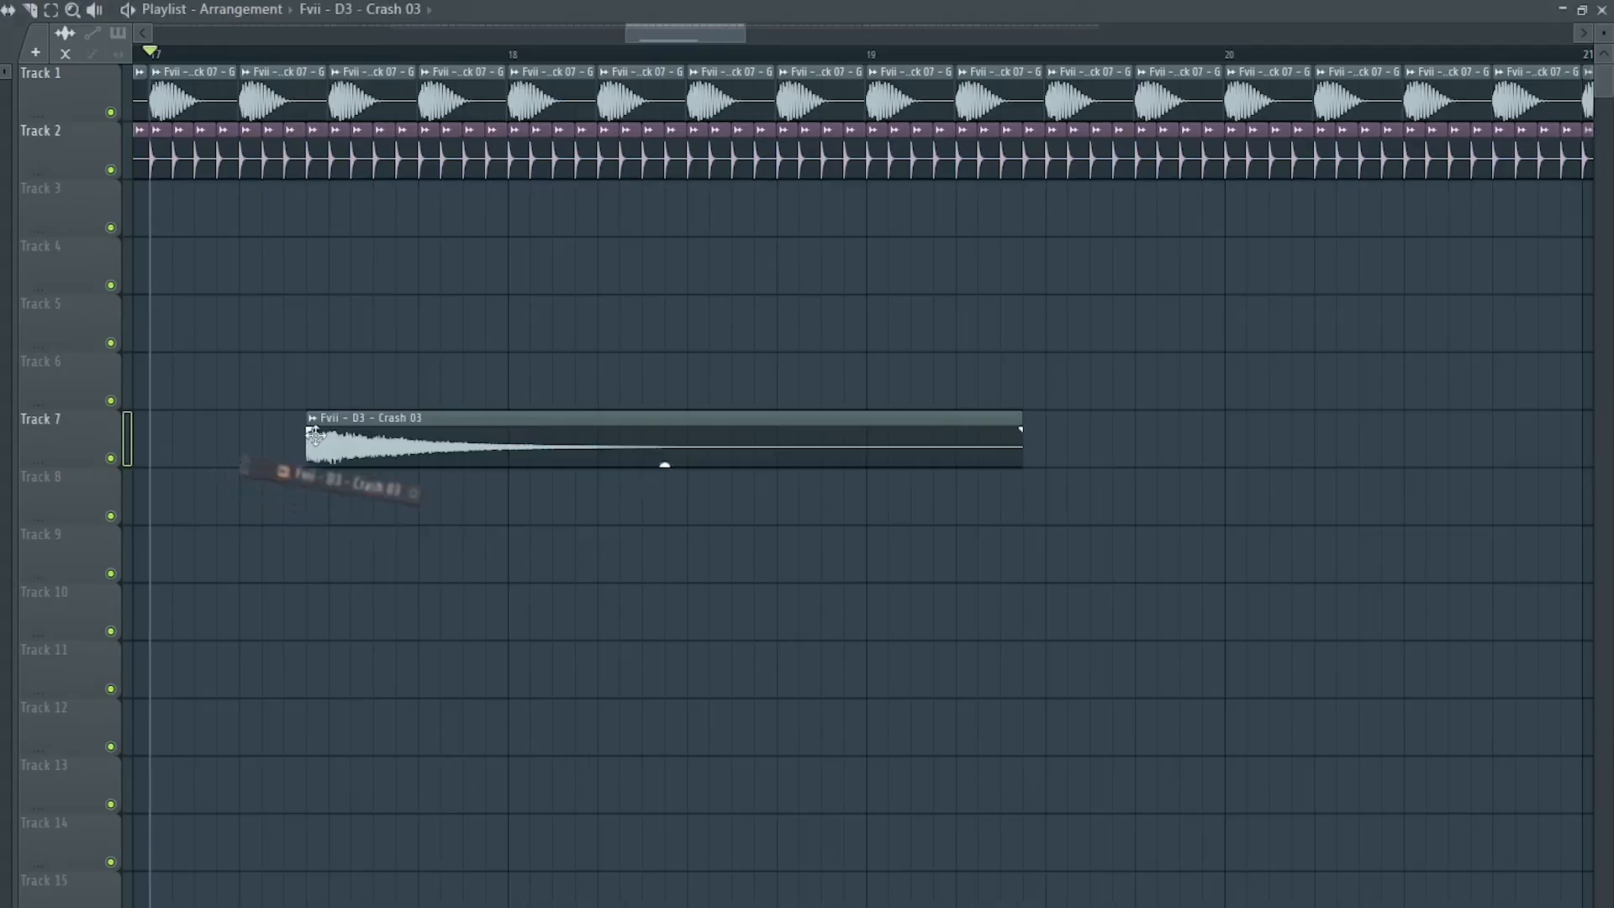
Place the Crash 03 sample at the start of bar 17 and add Clap 04 on Track 3 with a reduced channel volume.
{"action": "left_click_drag", "start_coordinate": [404, 429], "coordinate": [351, 252]}
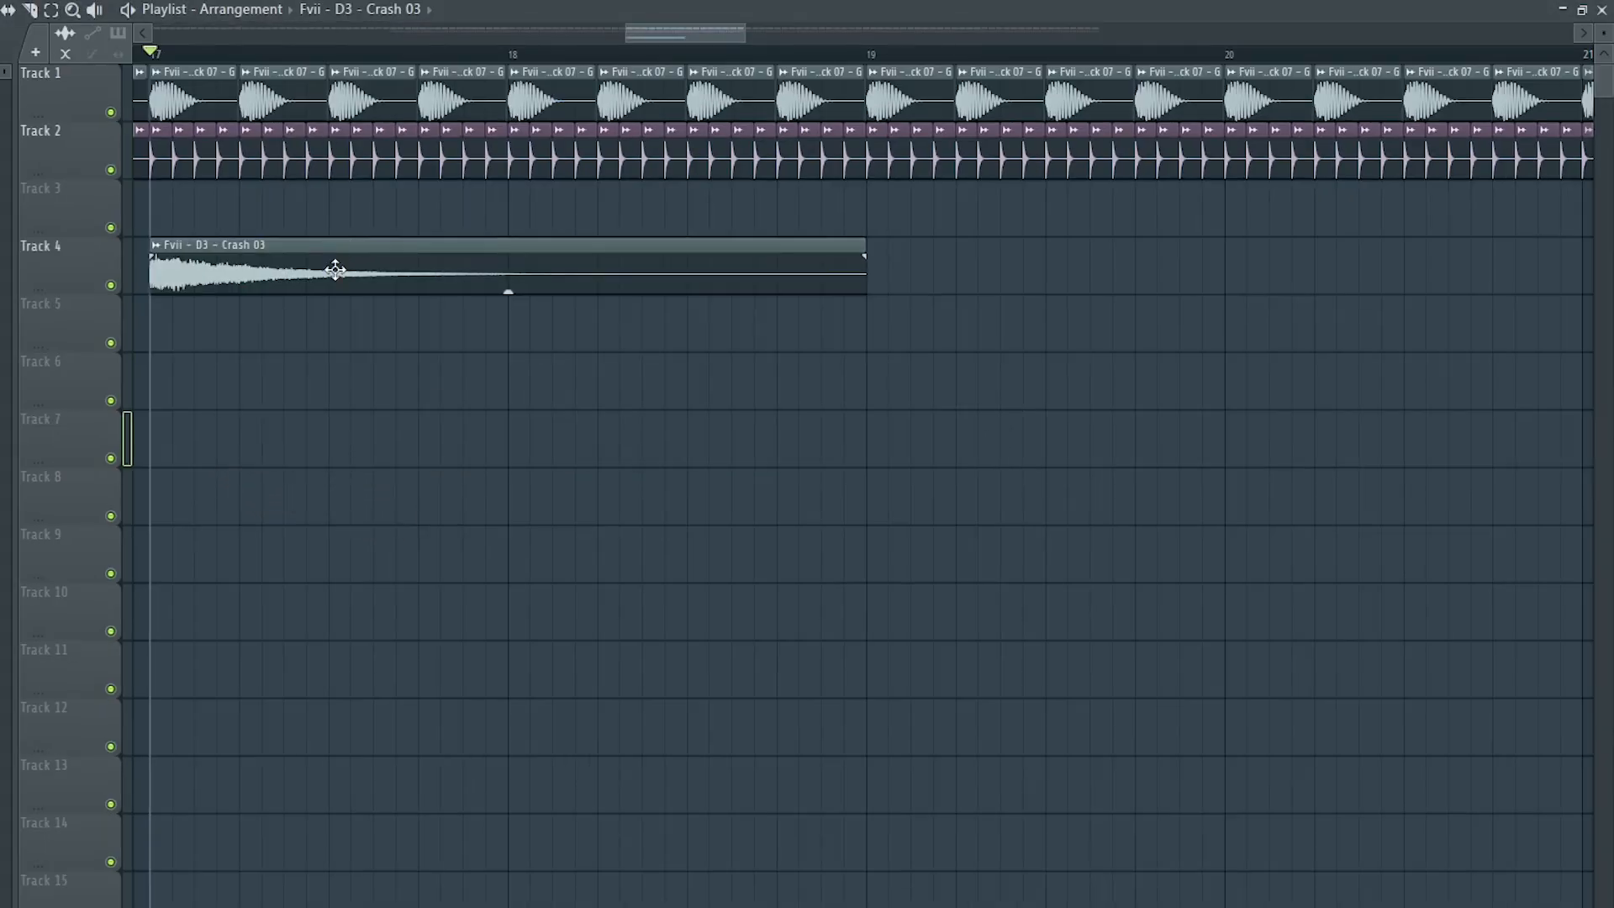
{"action": "double_click", "coordinate": [336, 269]}
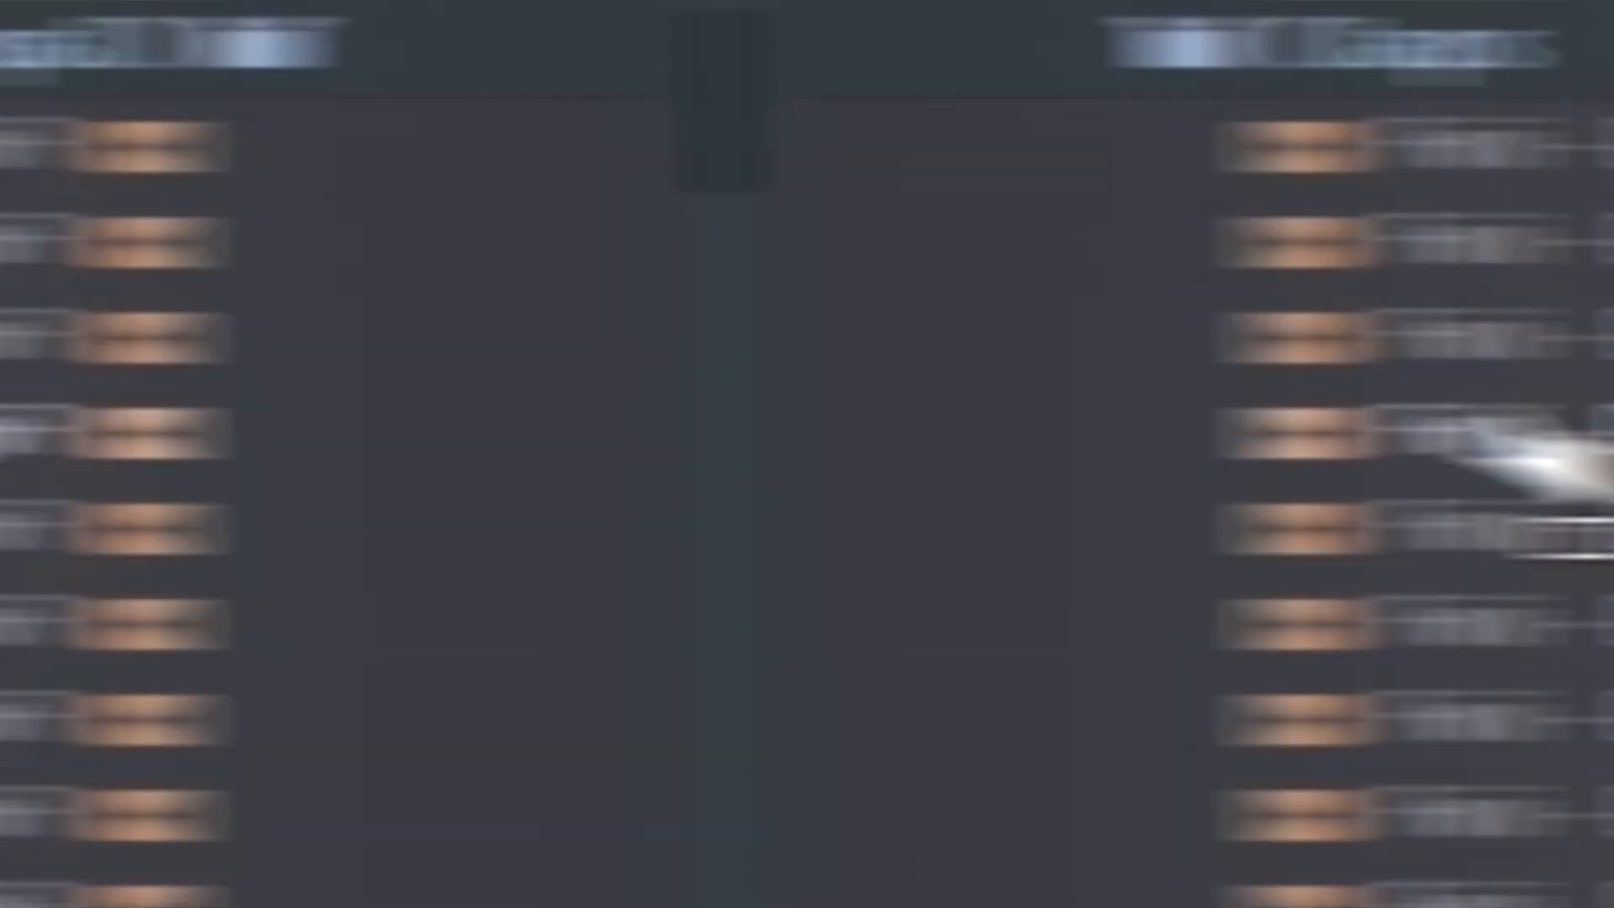
{"action": "left_click_drag", "start_coordinate": [533, 432], "coordinate": [566, 559]}
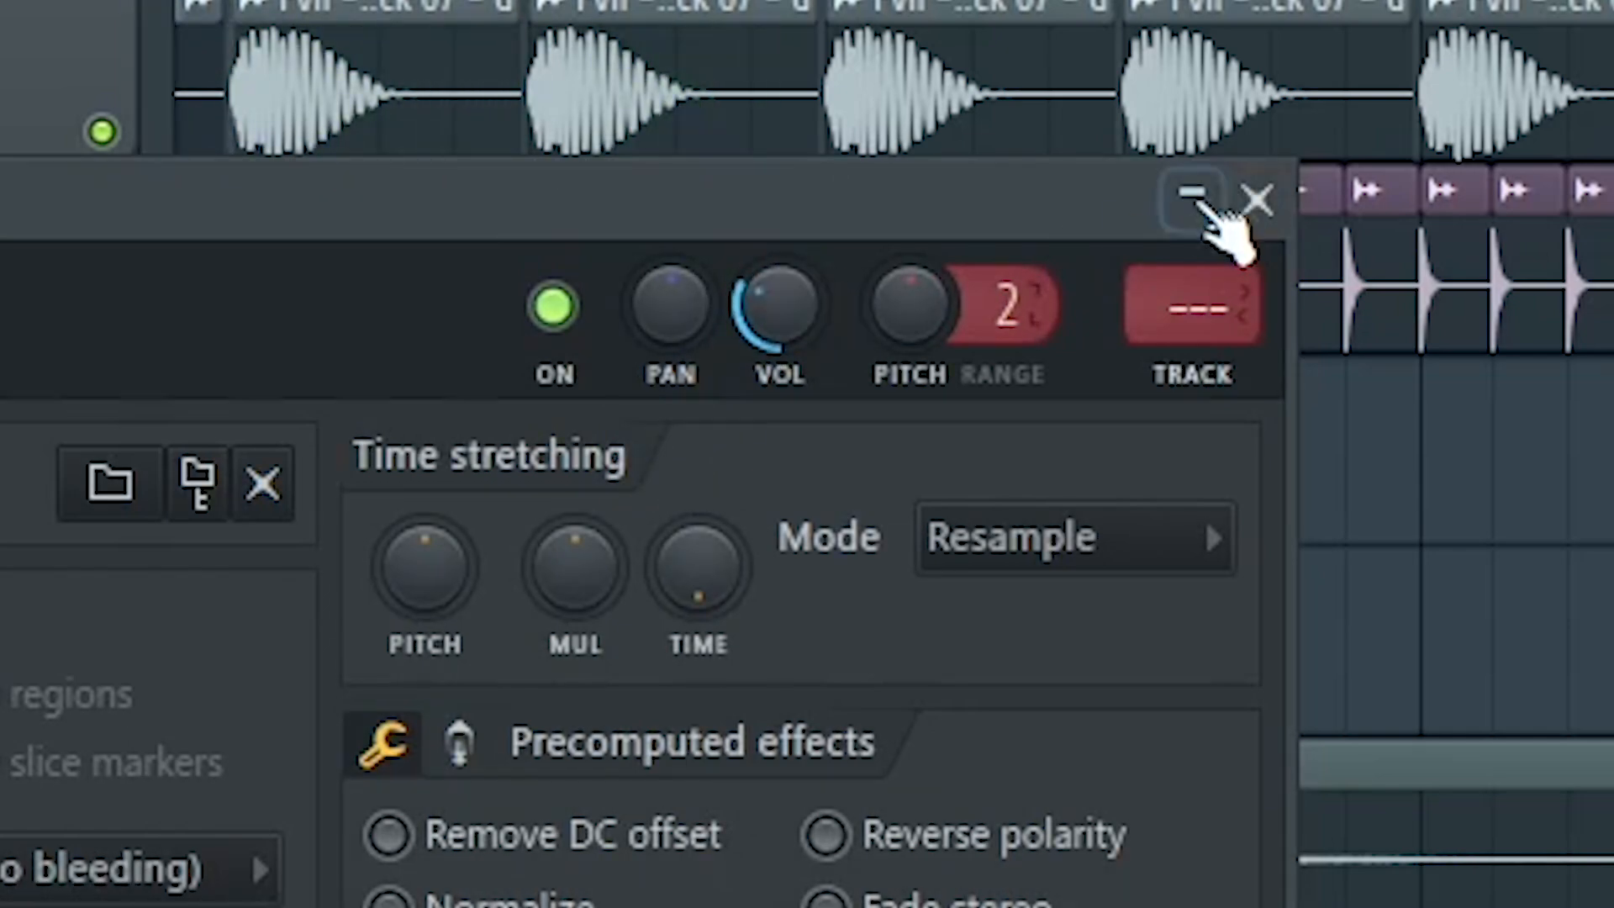
{"action": "left_click", "coordinate": [1255, 199]}
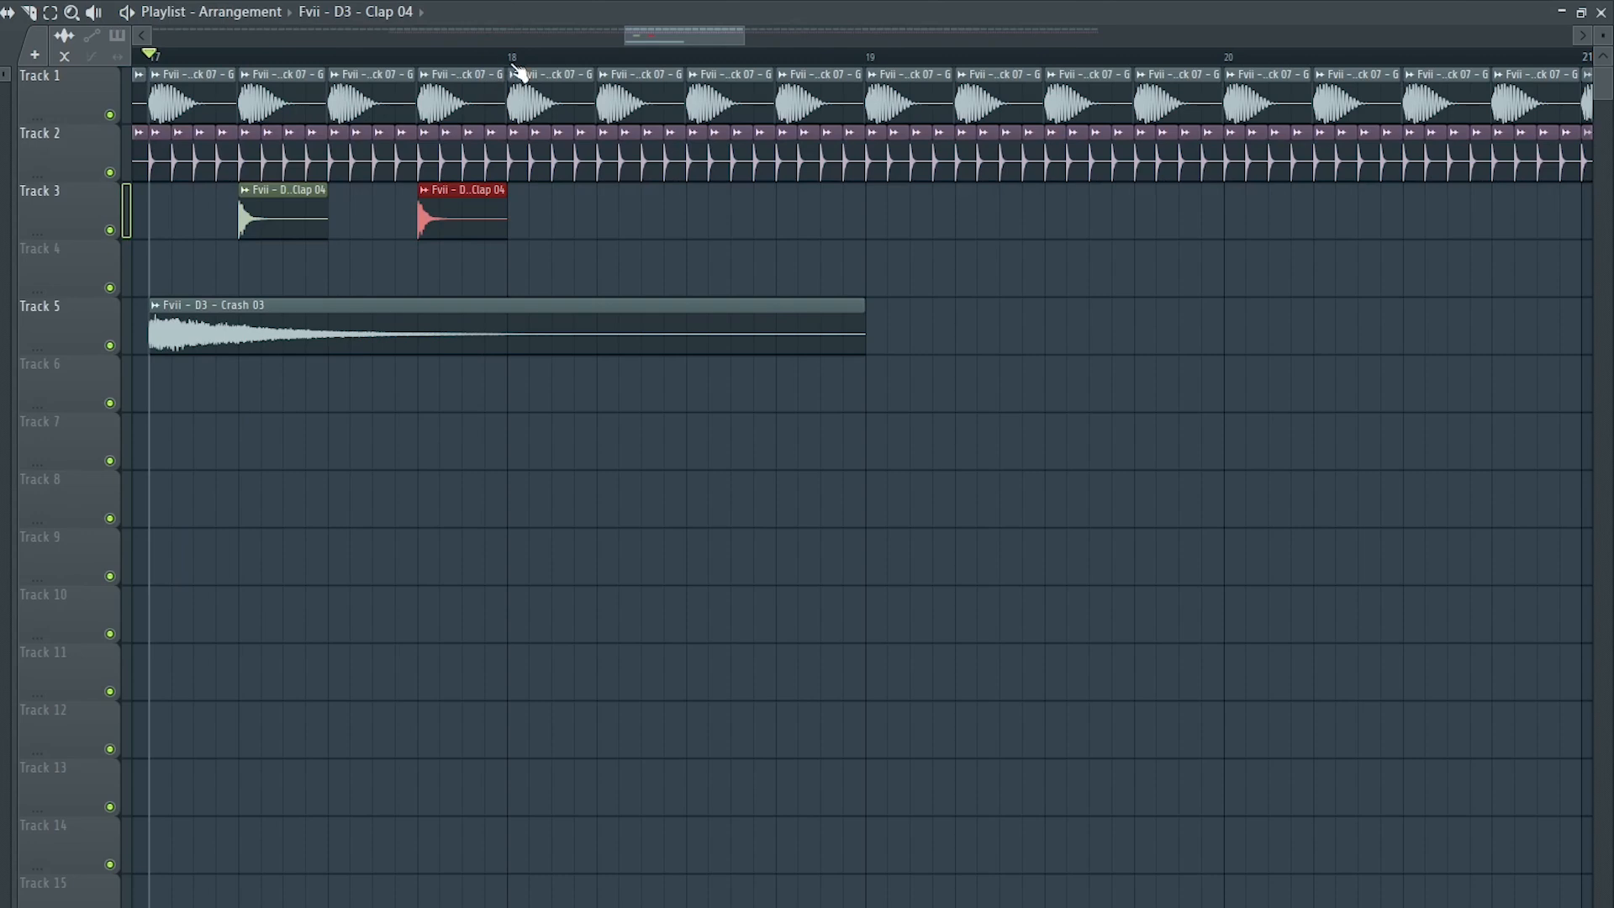
Select the two Clap 04 clips in bar 17 and duplicate that one-bar pattern repeatedly along Track 3.
{"action": "left_click_drag", "start_coordinate": [511, 63], "coordinate": [153, 58]}
{"action": "left_click_drag", "start_coordinate": [198, 187], "coordinate": [495, 231]}
{"action": "key", "text": "ctrl+b"}
{"action": "key", "text": "ctrl+b"}
{"action": "key", "text": "ctrl+b"}
{"action": "key", "text": "ctrl+b"}
{"action": "key", "text": "ctrl+b"}
{"action": "key", "text": "ctrl+b"}
{"action": "key", "text": "ctrl+b"}
{"action": "key", "text": "ctrl+b"}
{"action": "key", "text": "ctrl+b"}
{"action": "key", "text": "ctrl+b"}
{"action": "key", "text": "ctrl+b"}
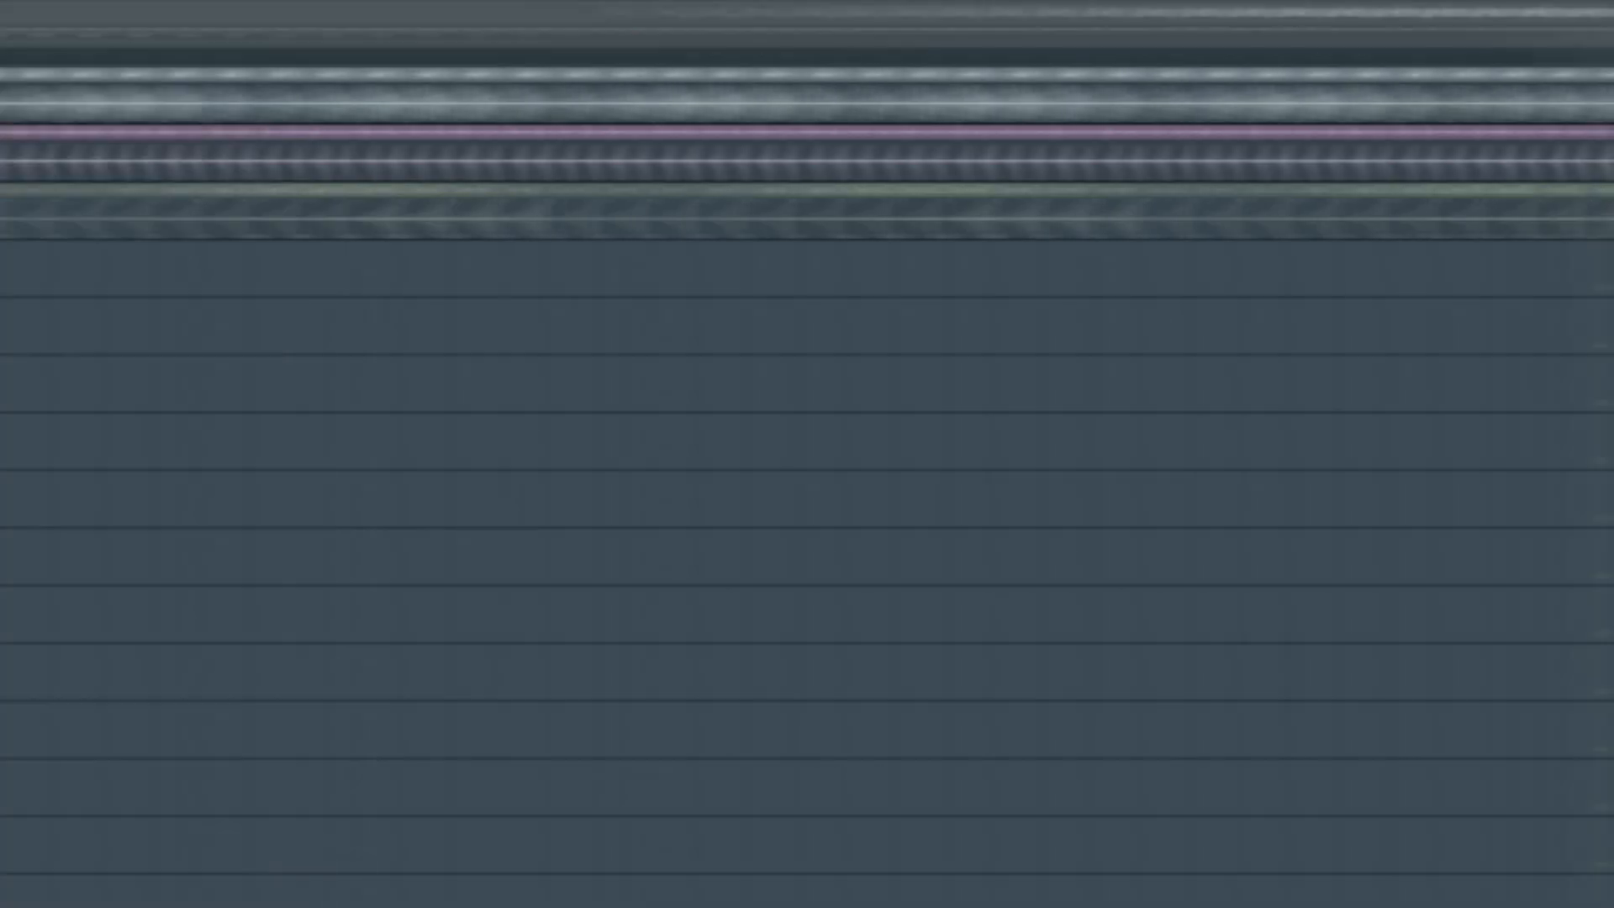
Place the Open Hihat 07 sample on Track 4 at the first offbeat of bar 17 and adjust its channel volume.
{"action": "left_click_drag", "start_coordinate": [790, 589], "coordinate": [439, 664]}
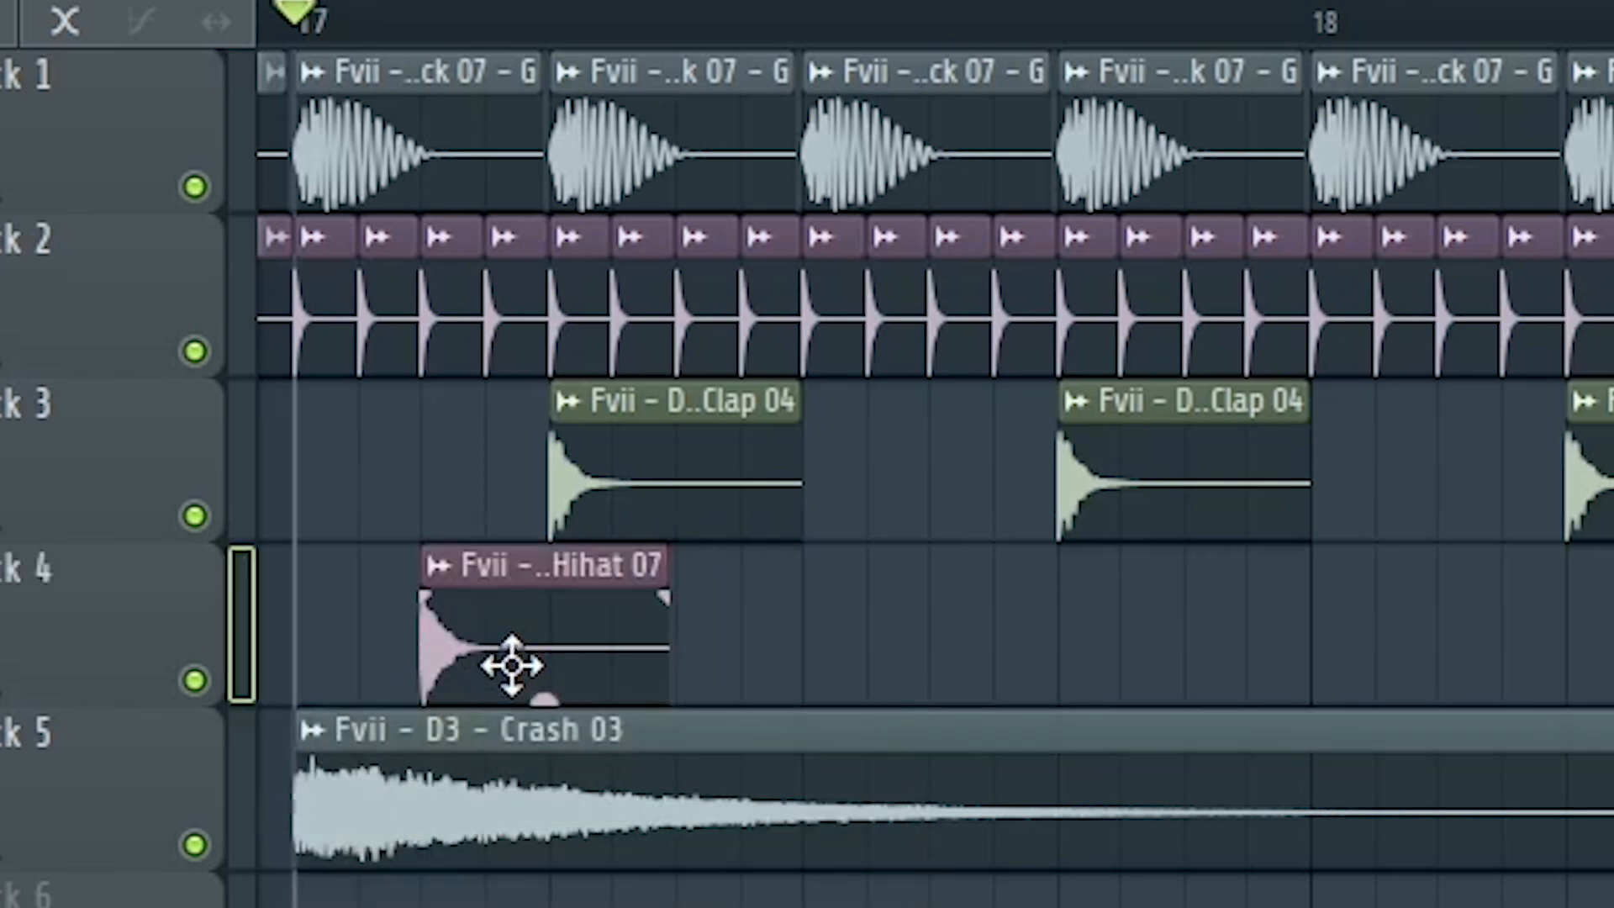
{"action": "double_click", "coordinate": [512, 666]}
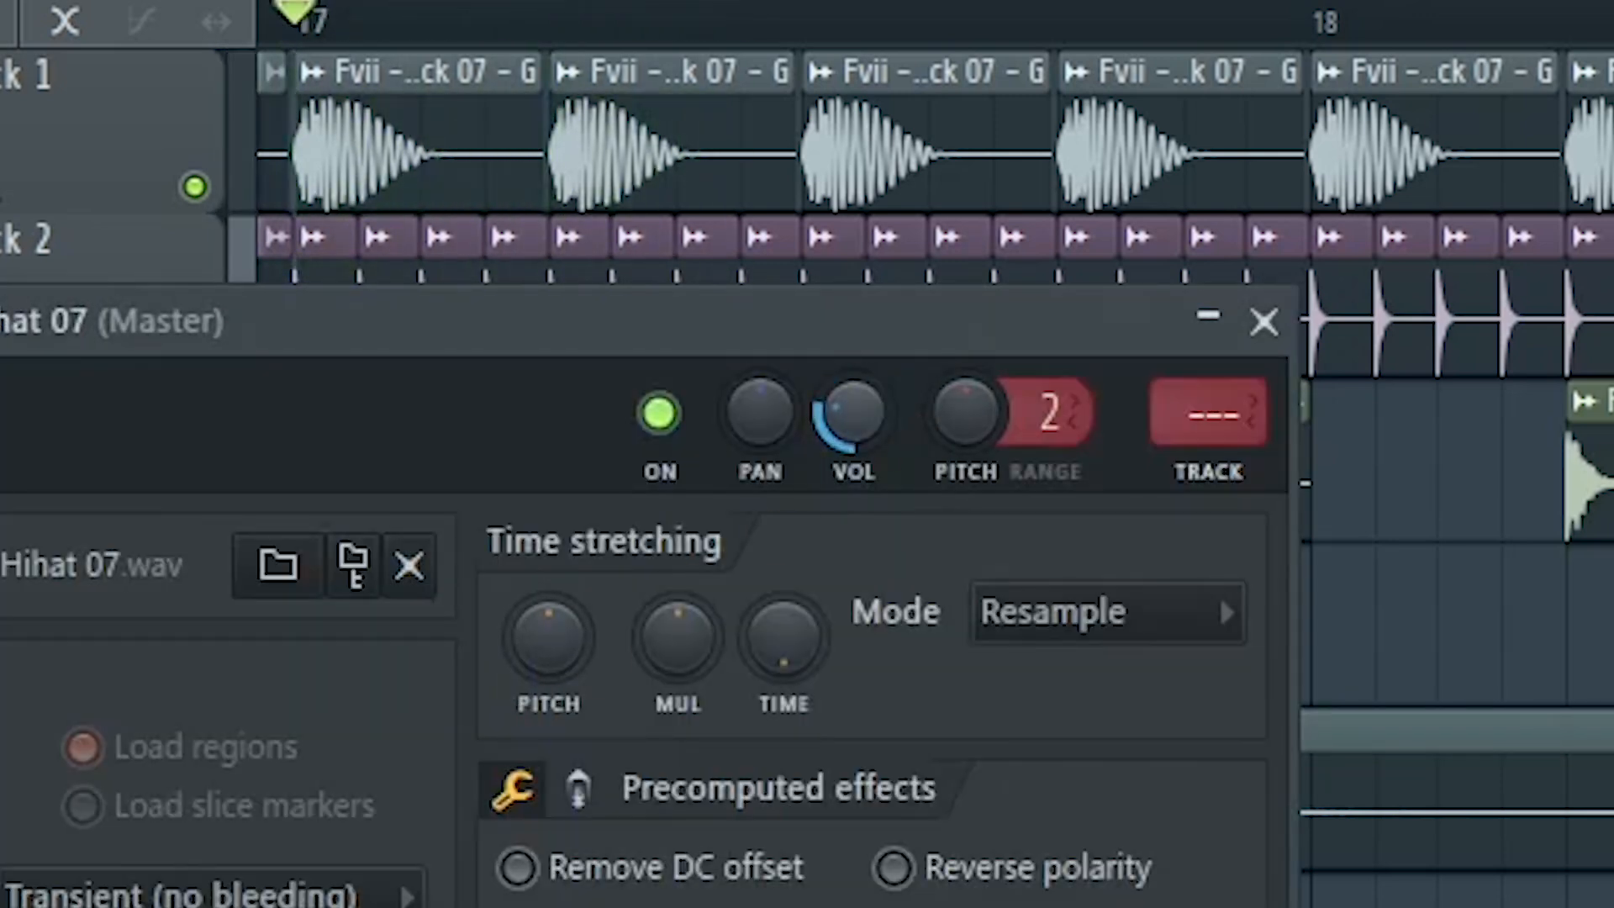
{"action": "left_click", "coordinate": [1264, 322]}
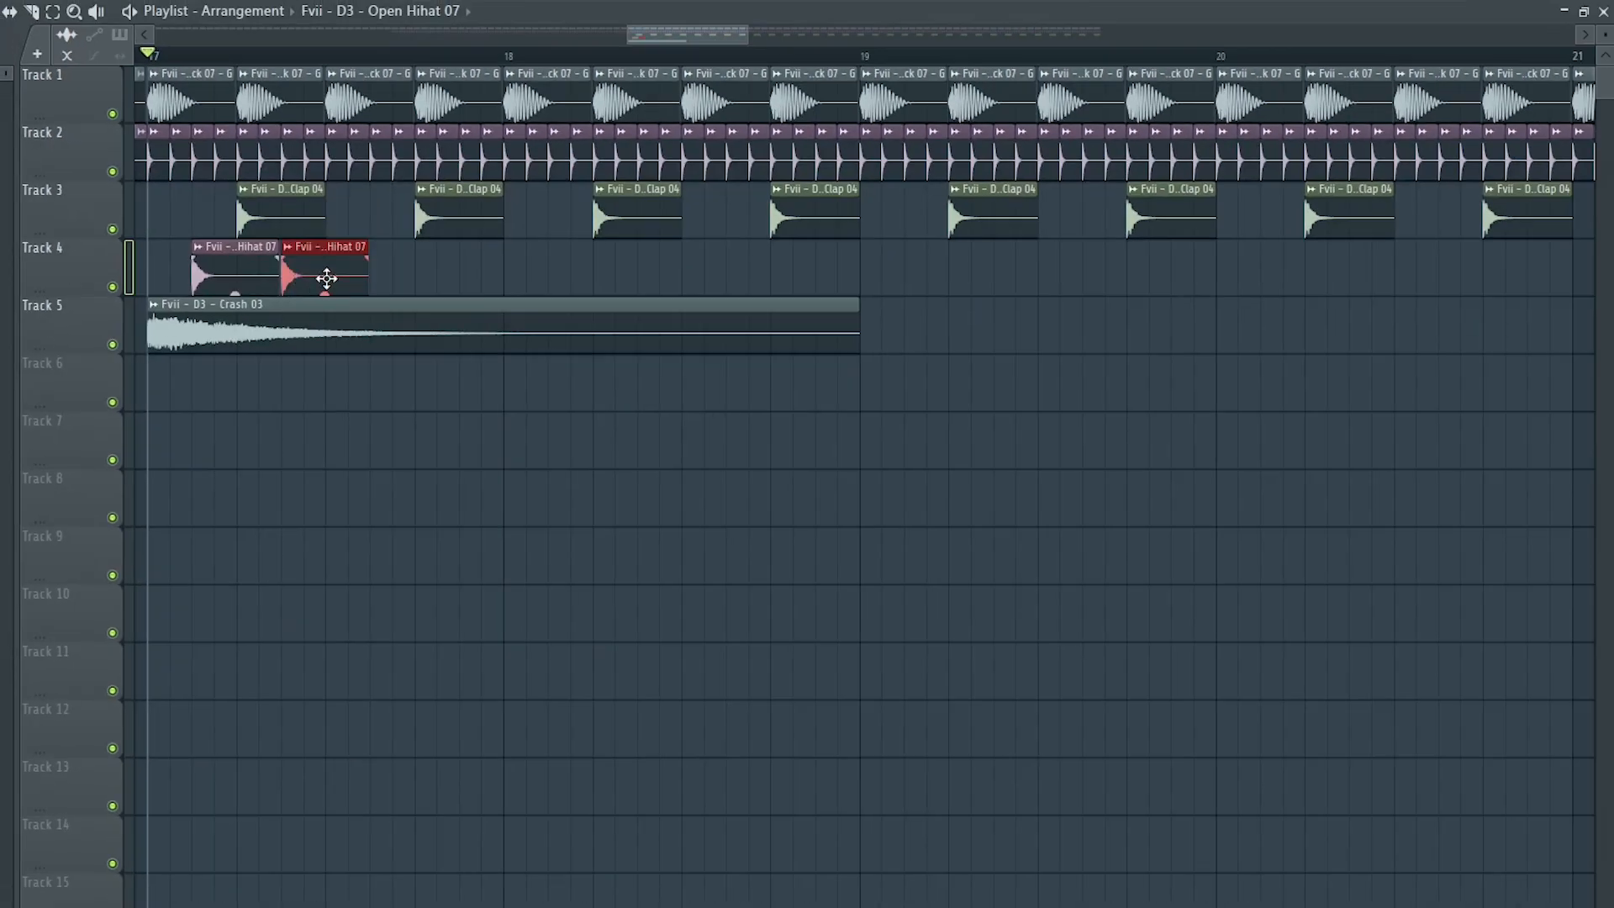
Duplicate the Open Hihat 07 clip repeatedly along Track 4 so it plays on every offbeat.
{"action": "key", "text": "space"}
{"action": "left_click_drag", "start_coordinate": [326, 279], "coordinate": [286, 90]}
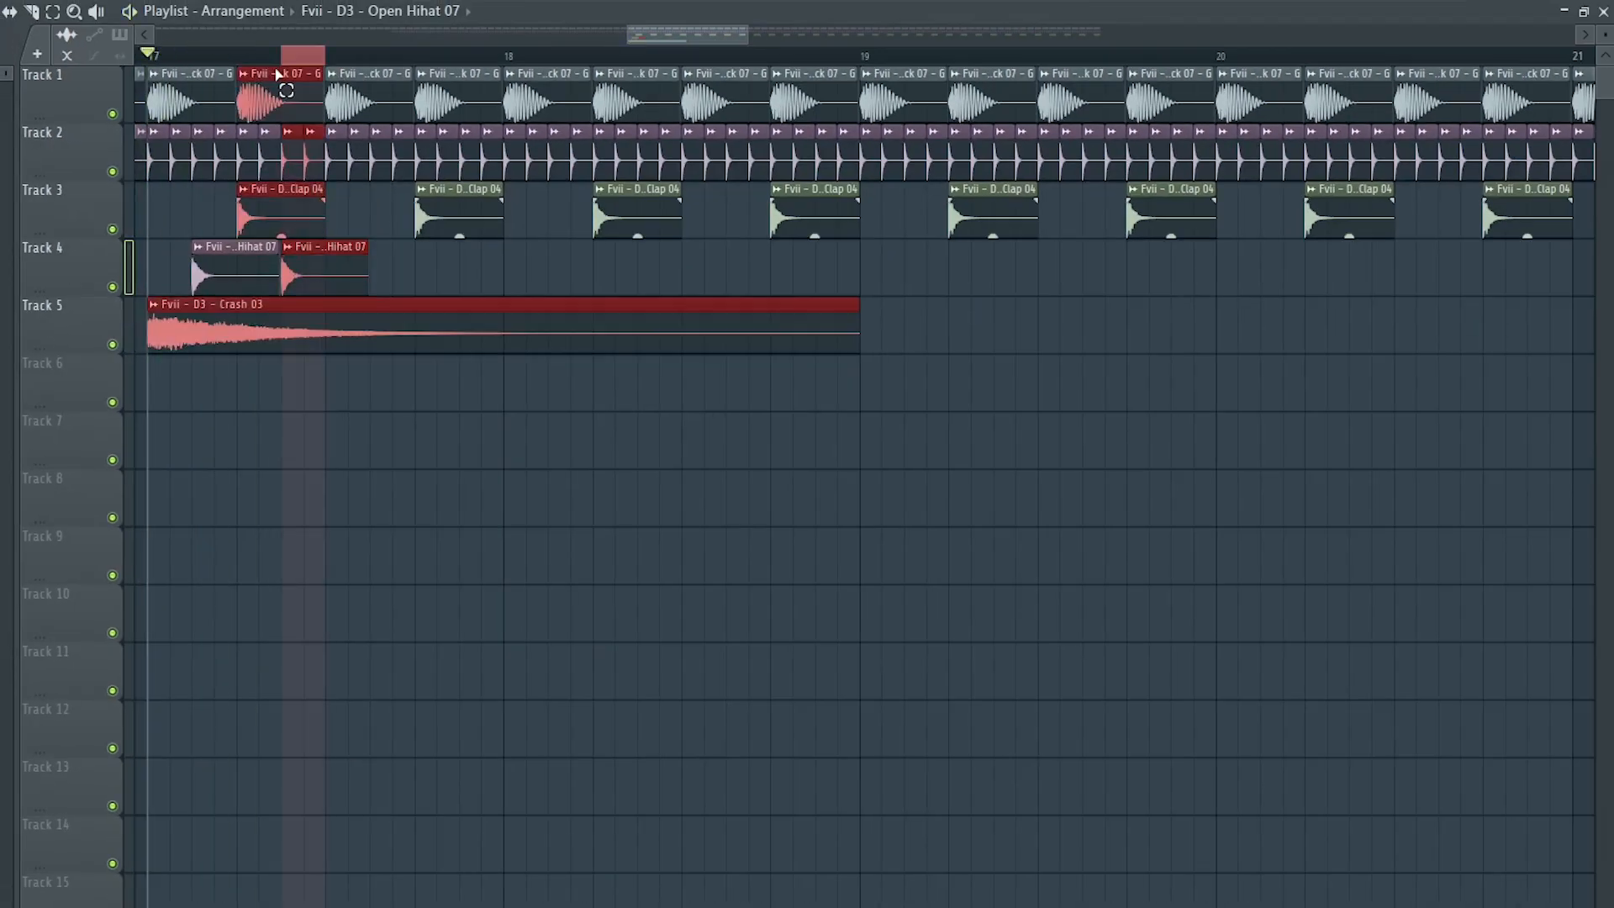
{"action": "left_click", "coordinate": [221, 266]}
{"action": "key", "text": "ctrl+b"}
{"action": "key", "text": "ctrl+b"}
{"action": "key", "text": "ctrl+b"}
{"action": "key", "text": "ctrl+b"}
{"action": "key", "text": "ctrl+b"}
{"action": "key", "text": "ctrl+b"}
{"action": "key", "text": "ctrl+b"}
{"action": "key", "text": "ctrl+b"}
{"action": "key", "text": "ctrl+b"}
{"action": "key", "text": "ctrl+b"}
{"action": "key", "text": "ctrl+b"}
{"action": "key", "text": "ctrl+b"}
{"action": "key", "text": "ctrl+b"}
{"action": "key", "text": "ctrl+b"}
{"action": "key", "text": "ctrl+b"}
{"action": "key", "text": "ctrl+b"}
{"action": "key", "text": "ctrl+b"}
{"action": "key", "text": "ctrl+b"}
{"action": "key", "text": "ctrl+b"}
{"action": "key", "text": "ctrl+b"}
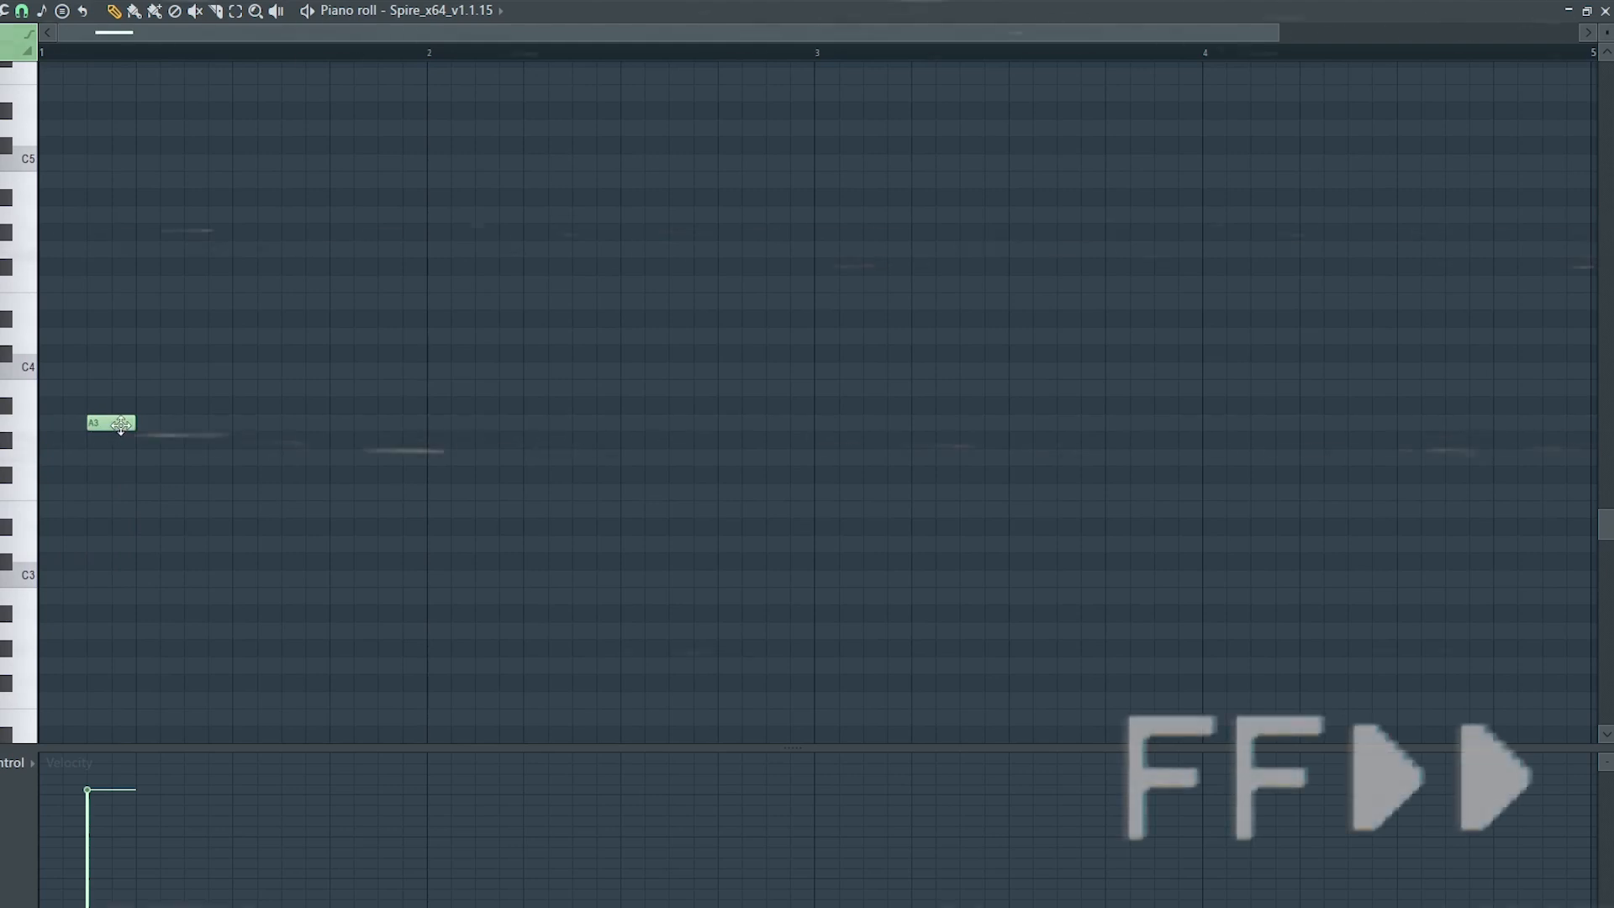
Draw a syncopated five-note G3 bass rhythm in bar 1 for Spire, lengthening the third and last notes, and play it.
{"action": "left_click_drag", "start_coordinate": [109, 422], "coordinate": [109, 405]}
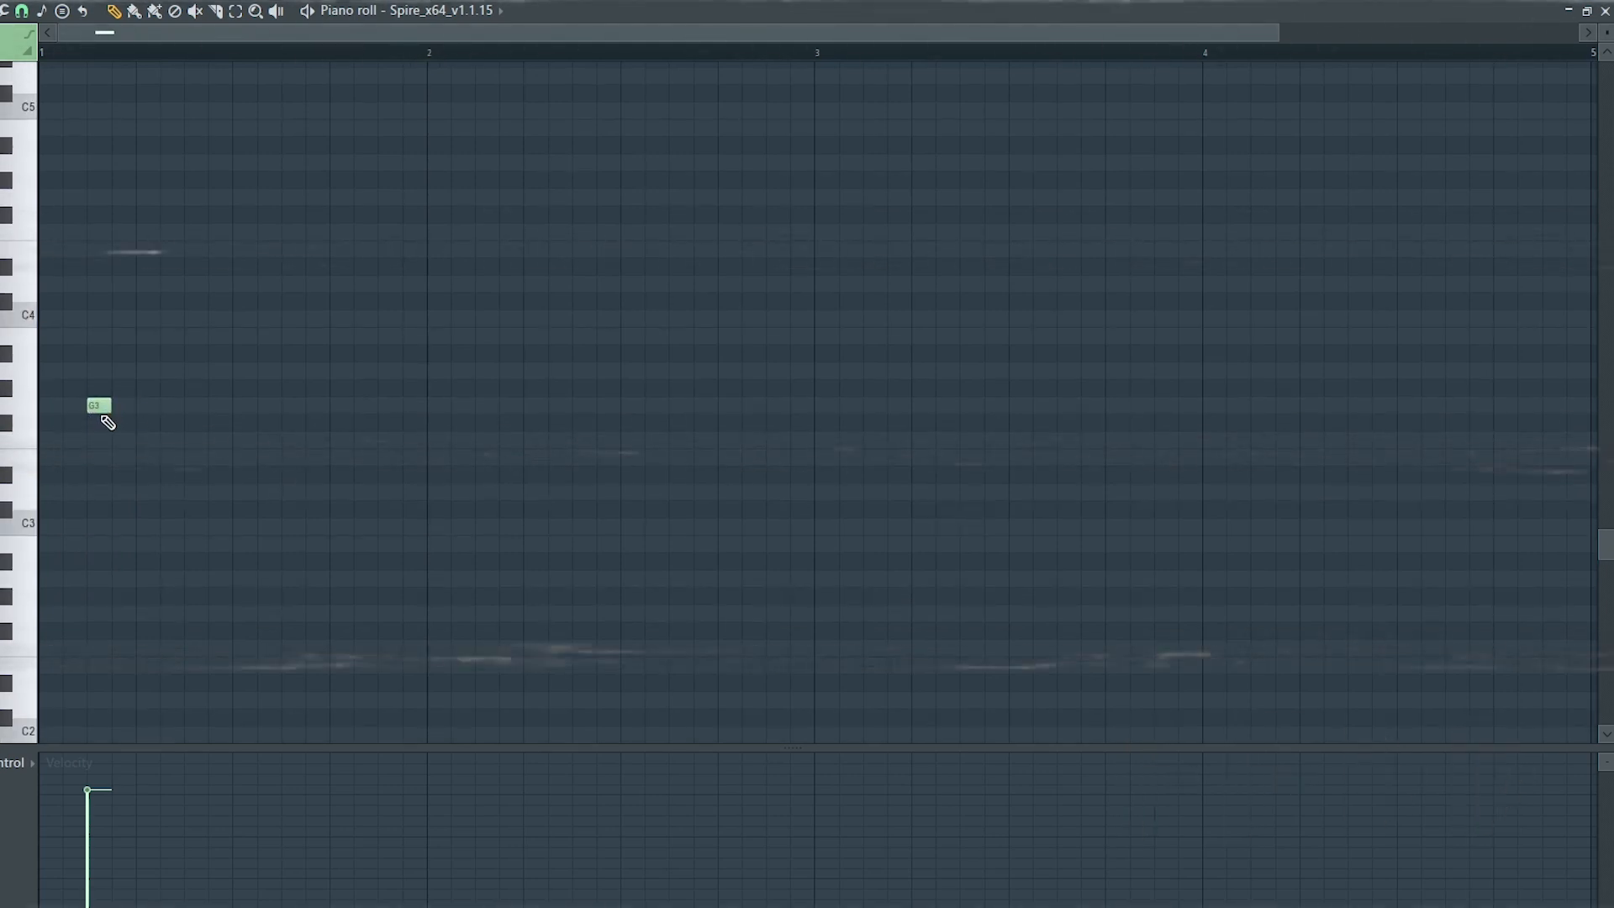
{"action": "left_click", "coordinate": [123, 405]}
{"action": "left_click_drag", "start_coordinate": [186, 405], "coordinate": [305, 405]}
{"action": "left_click", "coordinate": [286, 405]}
{"action": "left_click", "coordinate": [380, 405]}
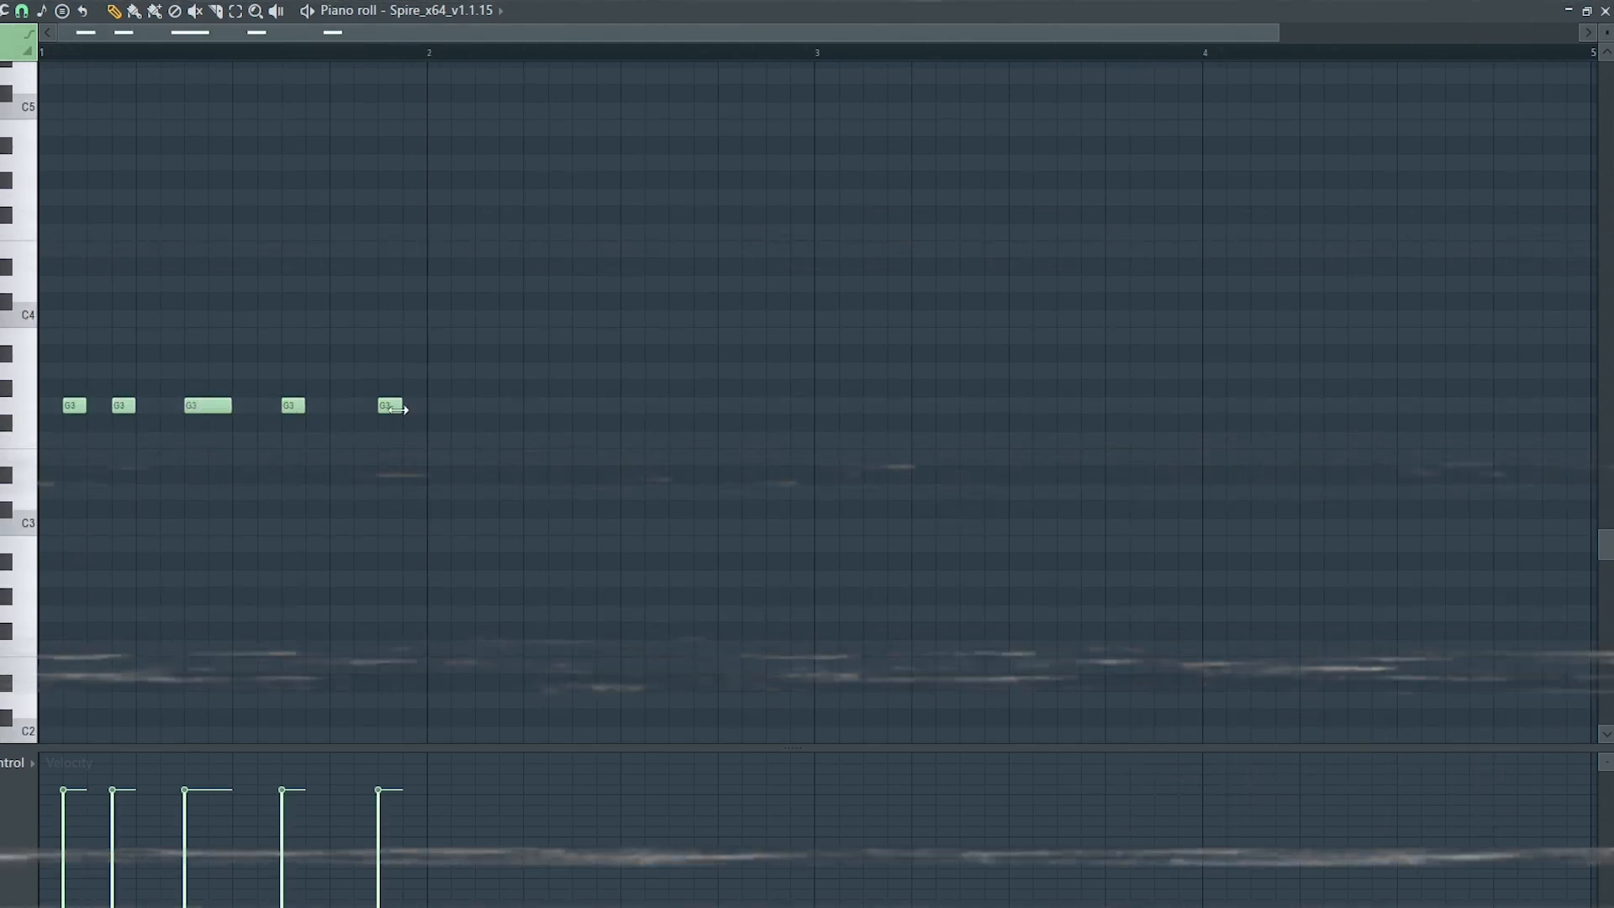
{"action": "left_click_drag", "start_coordinate": [403, 406], "coordinate": [427, 405]}
{"action": "key", "text": "space"}
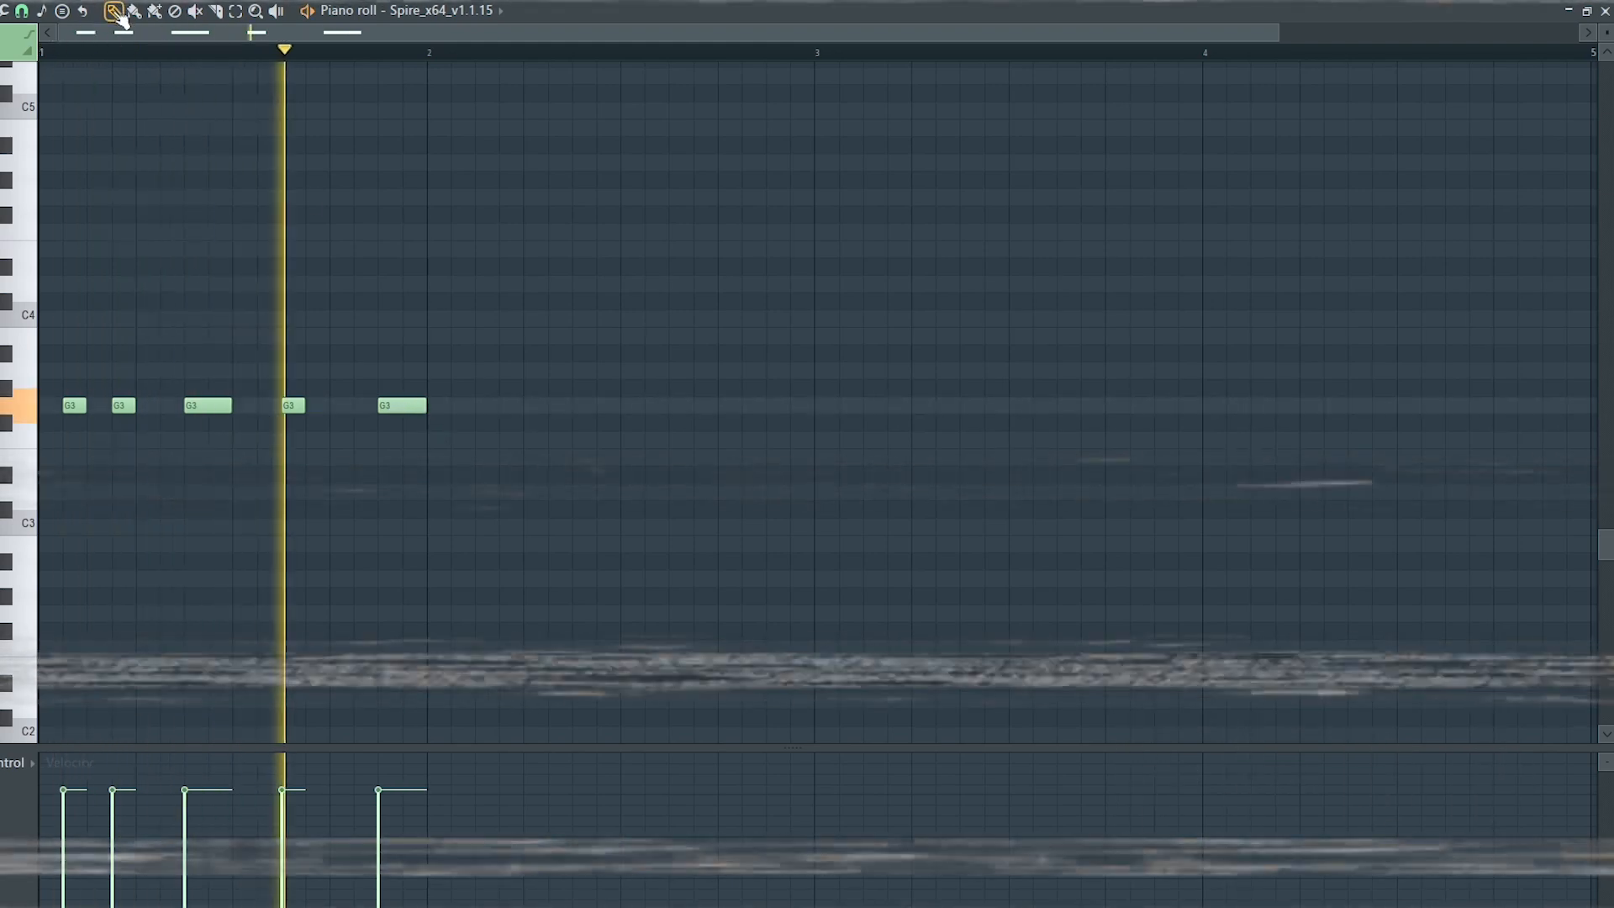
Duplicate the one-bar G3 pattern three times to fill bars 2 to 4, deselect the notes and play the result.
{"action": "key", "text": "ctrl+a"}
{"action": "key", "text": "ctrl+b"}
{"action": "key", "text": "ctrl+b"}
{"action": "key", "text": "ctrl+b"}
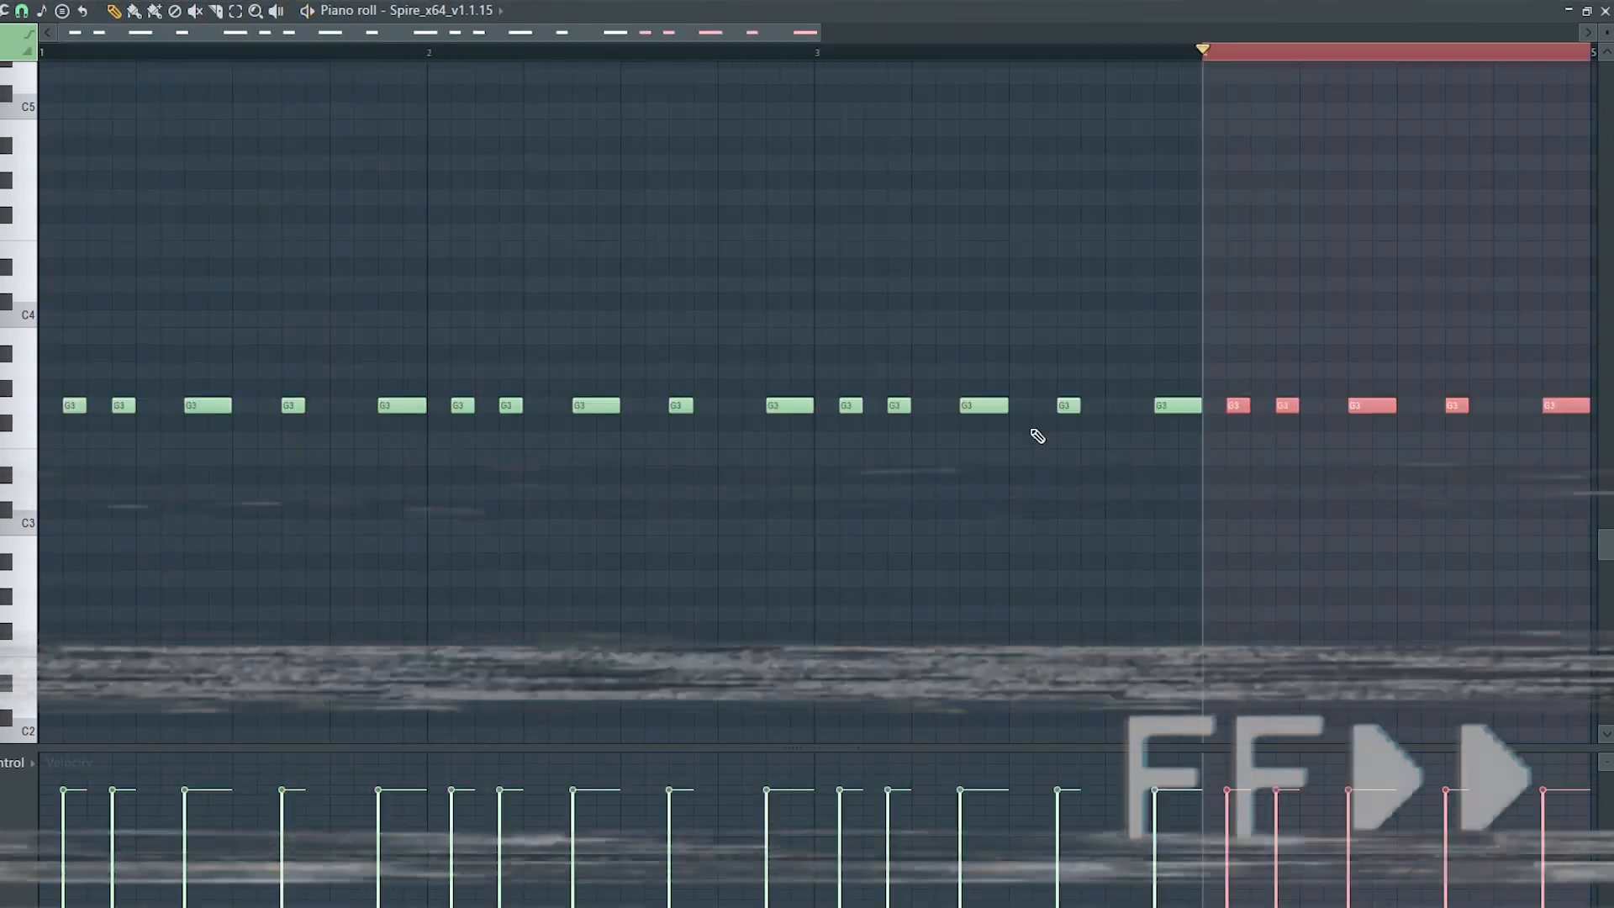
{"action": "key", "text": "ctrl+d"}
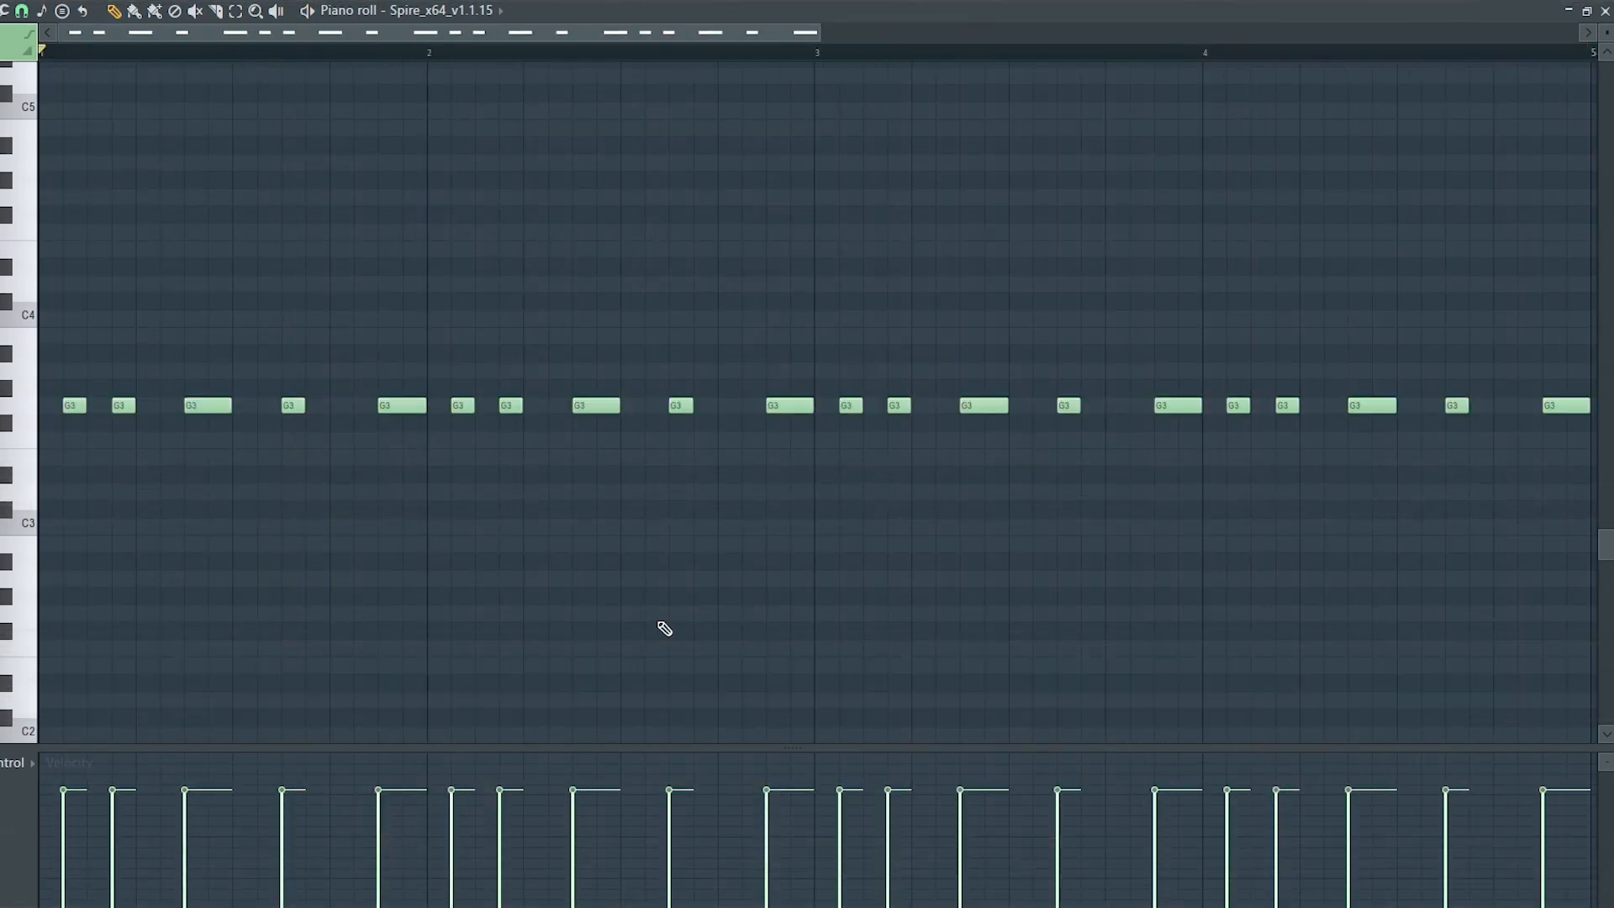
{"action": "key", "text": "space"}
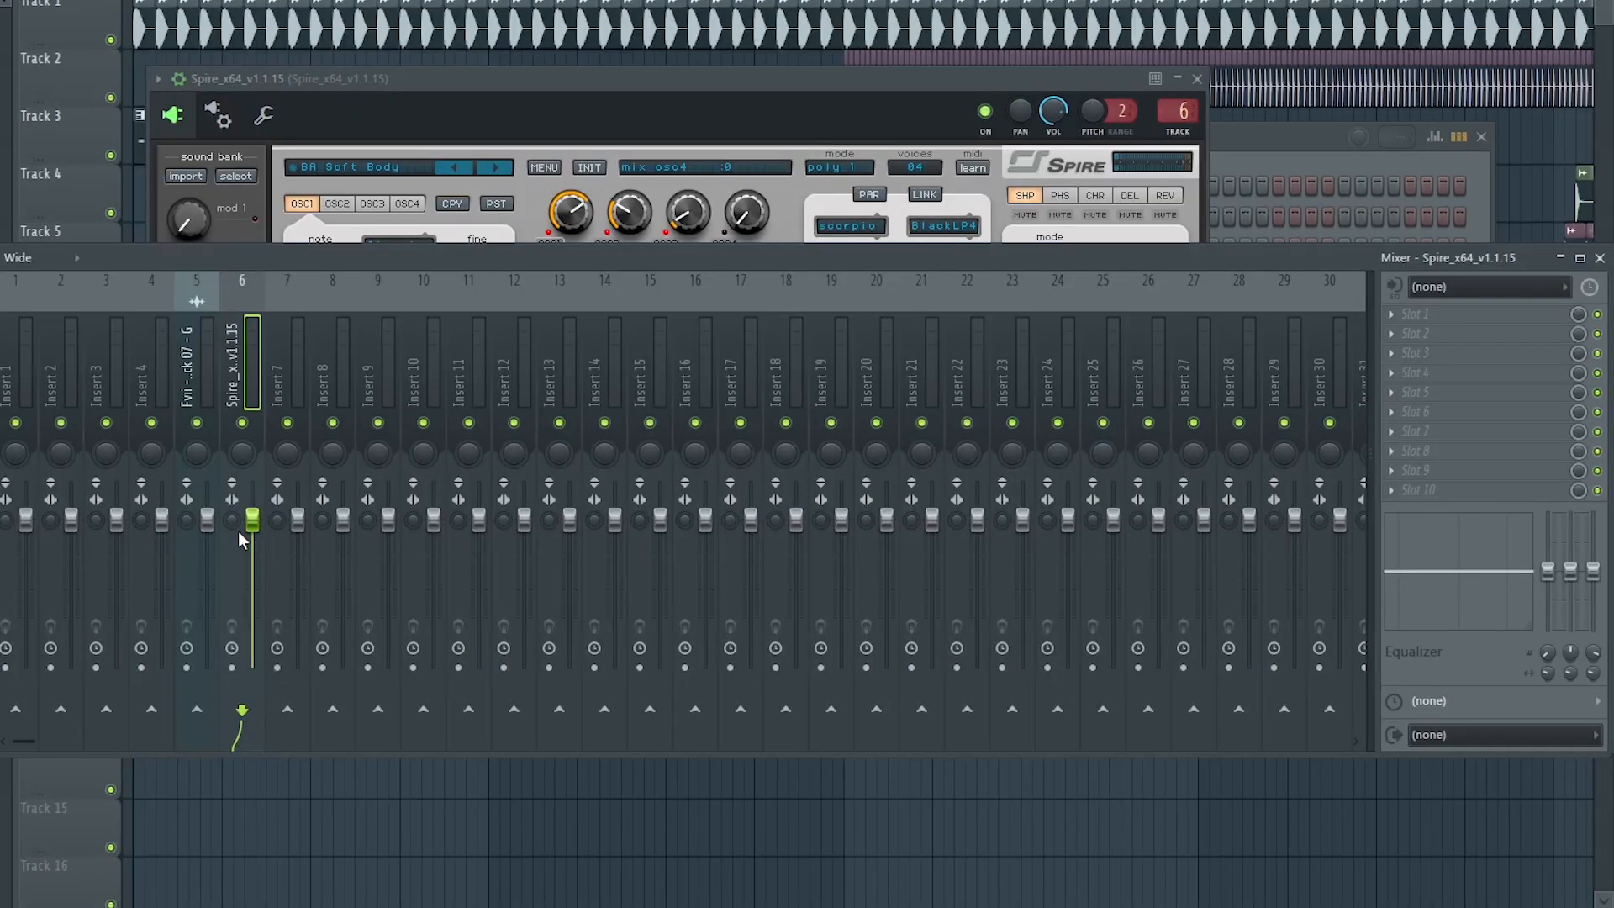
Add a separator at mixer track Insert 25, rename the track Sidechain and colour it Dark Slate Blue #354D9F.
{"action": "right_click", "coordinate": [1103, 383]}
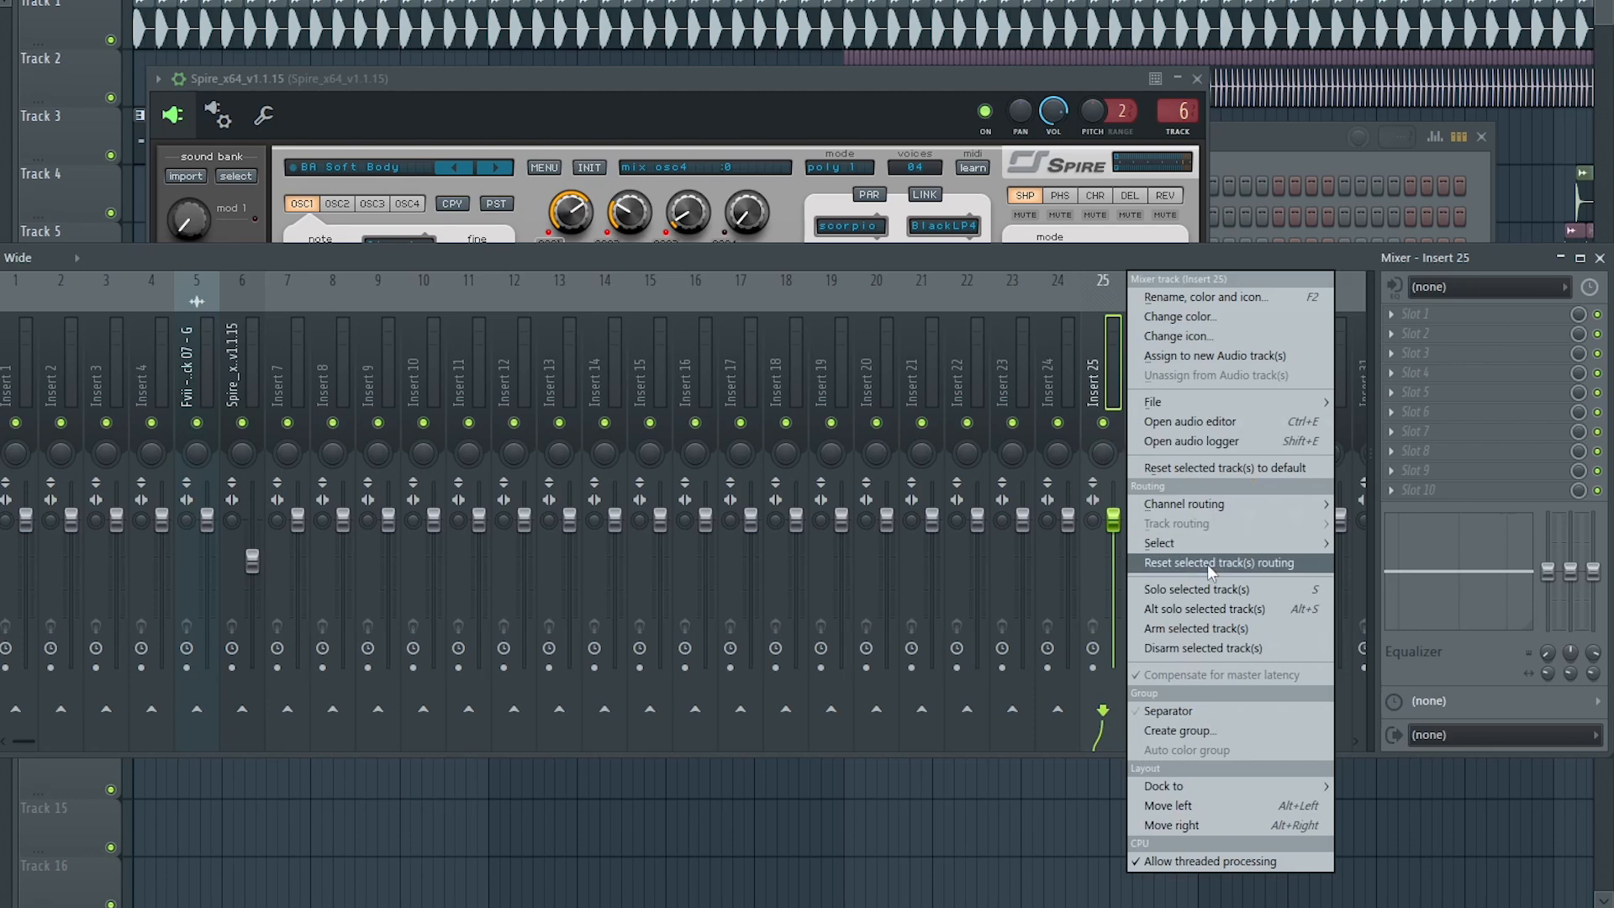
{"action": "left_click", "coordinate": [1187, 712]}
{"action": "right_click", "coordinate": [1105, 378]}
{"action": "left_click", "coordinate": [1187, 295]}
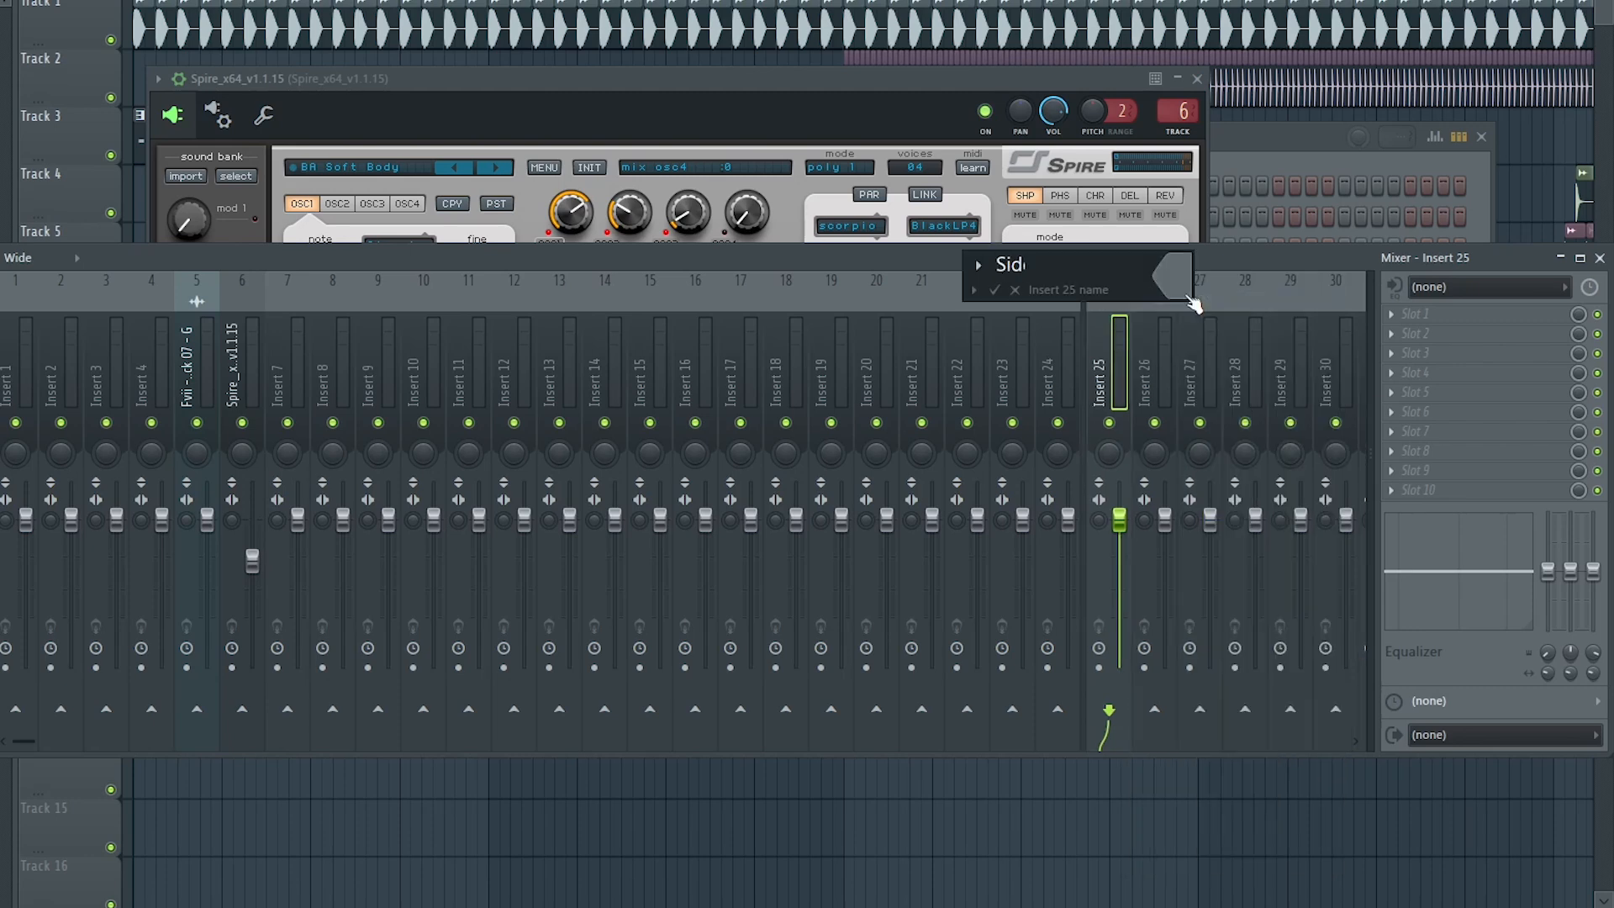
{"action": "left_click", "coordinate": [1174, 257]}
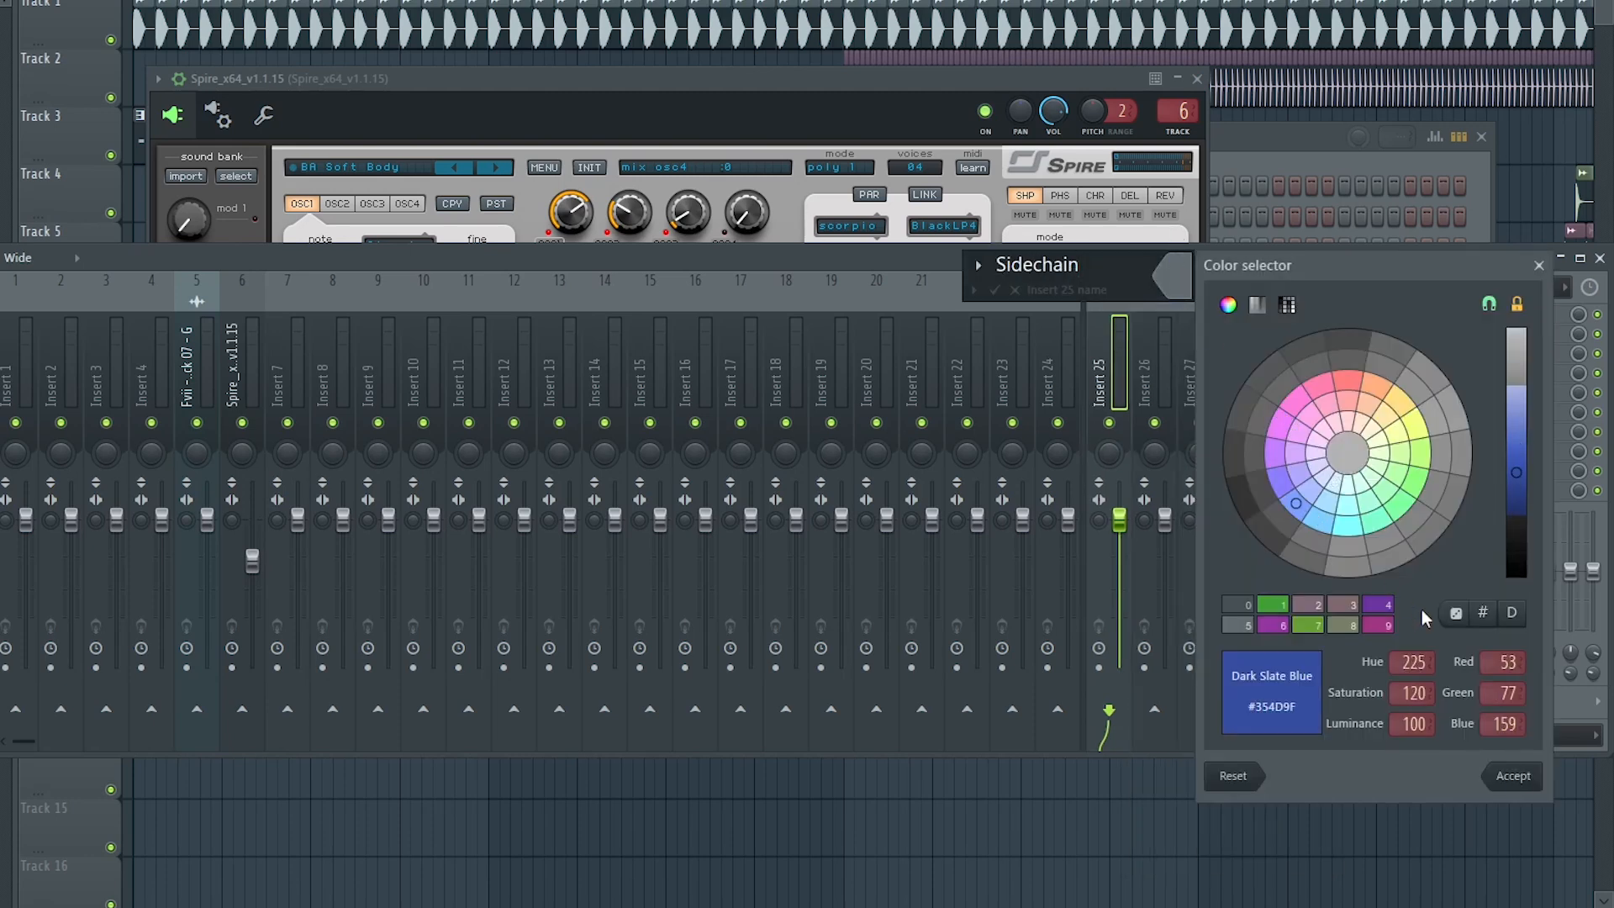
{"action": "left_click", "coordinate": [1513, 775]}
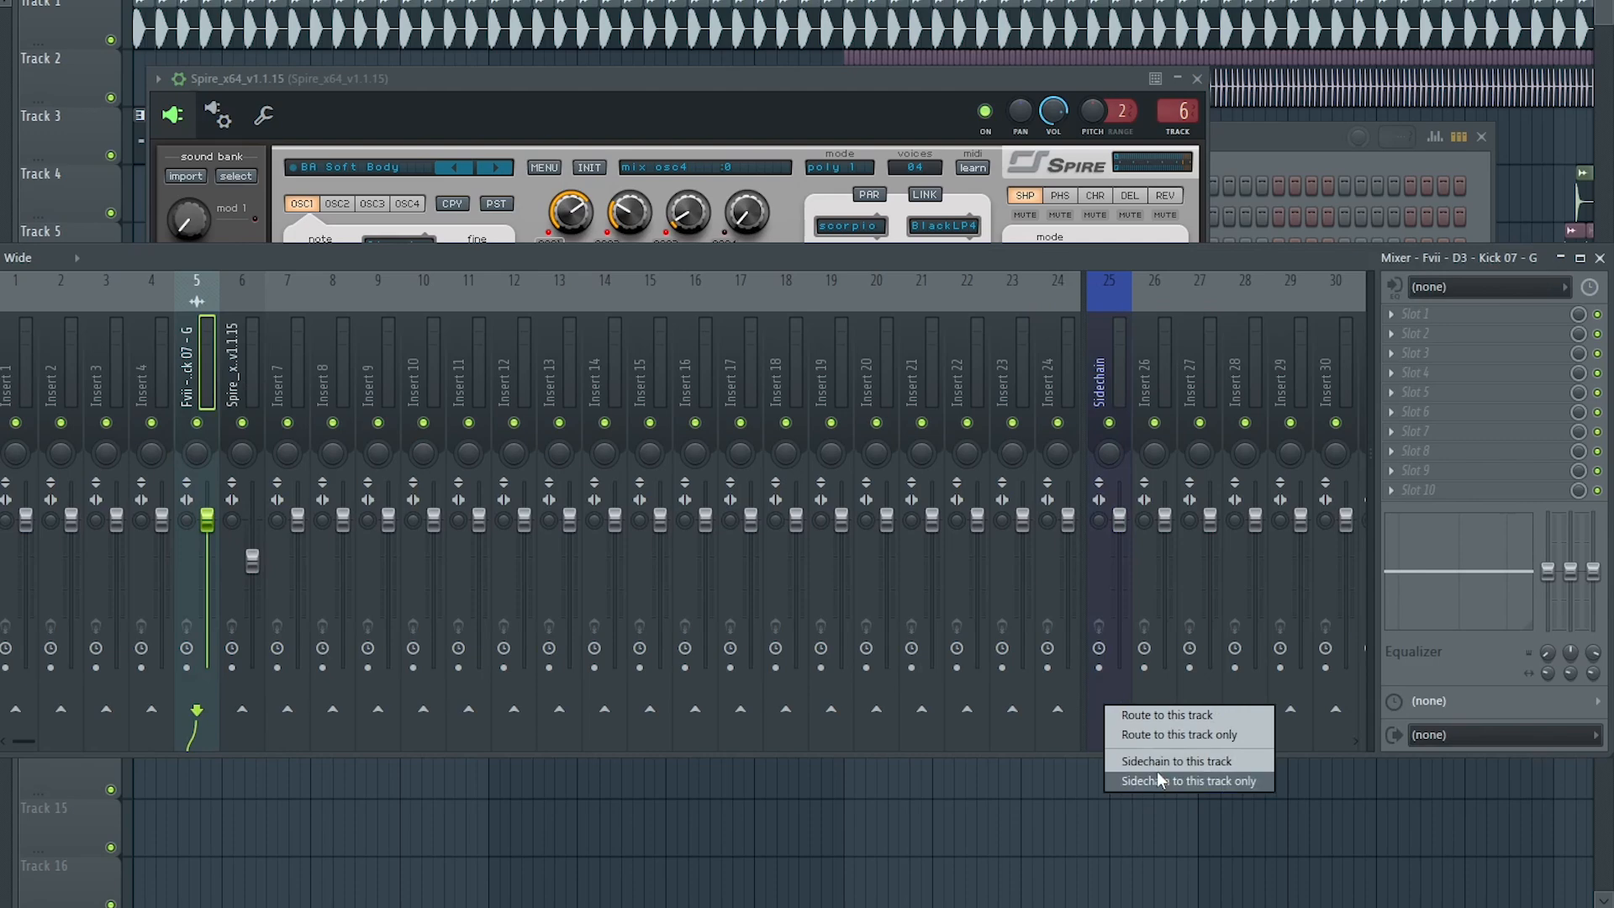
Add Fruity Limiter to the Sidechain mixer track and set its compressor's sidechain input to 1, fed by the kick track.
{"action": "left_click", "coordinate": [1106, 329]}
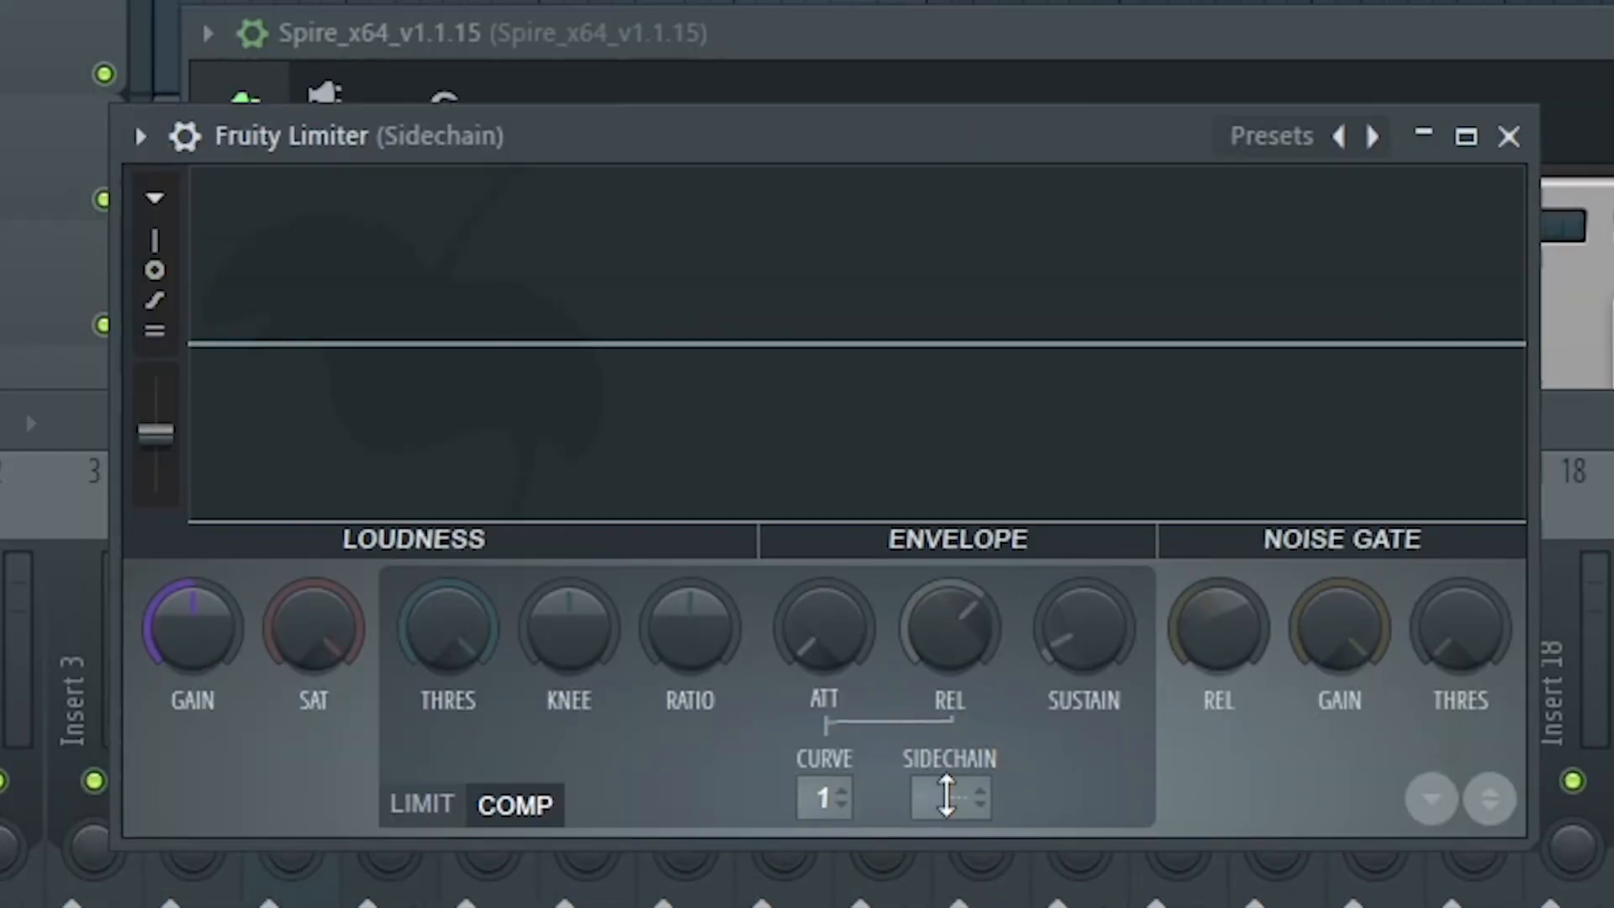
{"action": "left_click", "coordinate": [946, 797]}
{"action": "left_click", "coordinate": [1086, 867]}
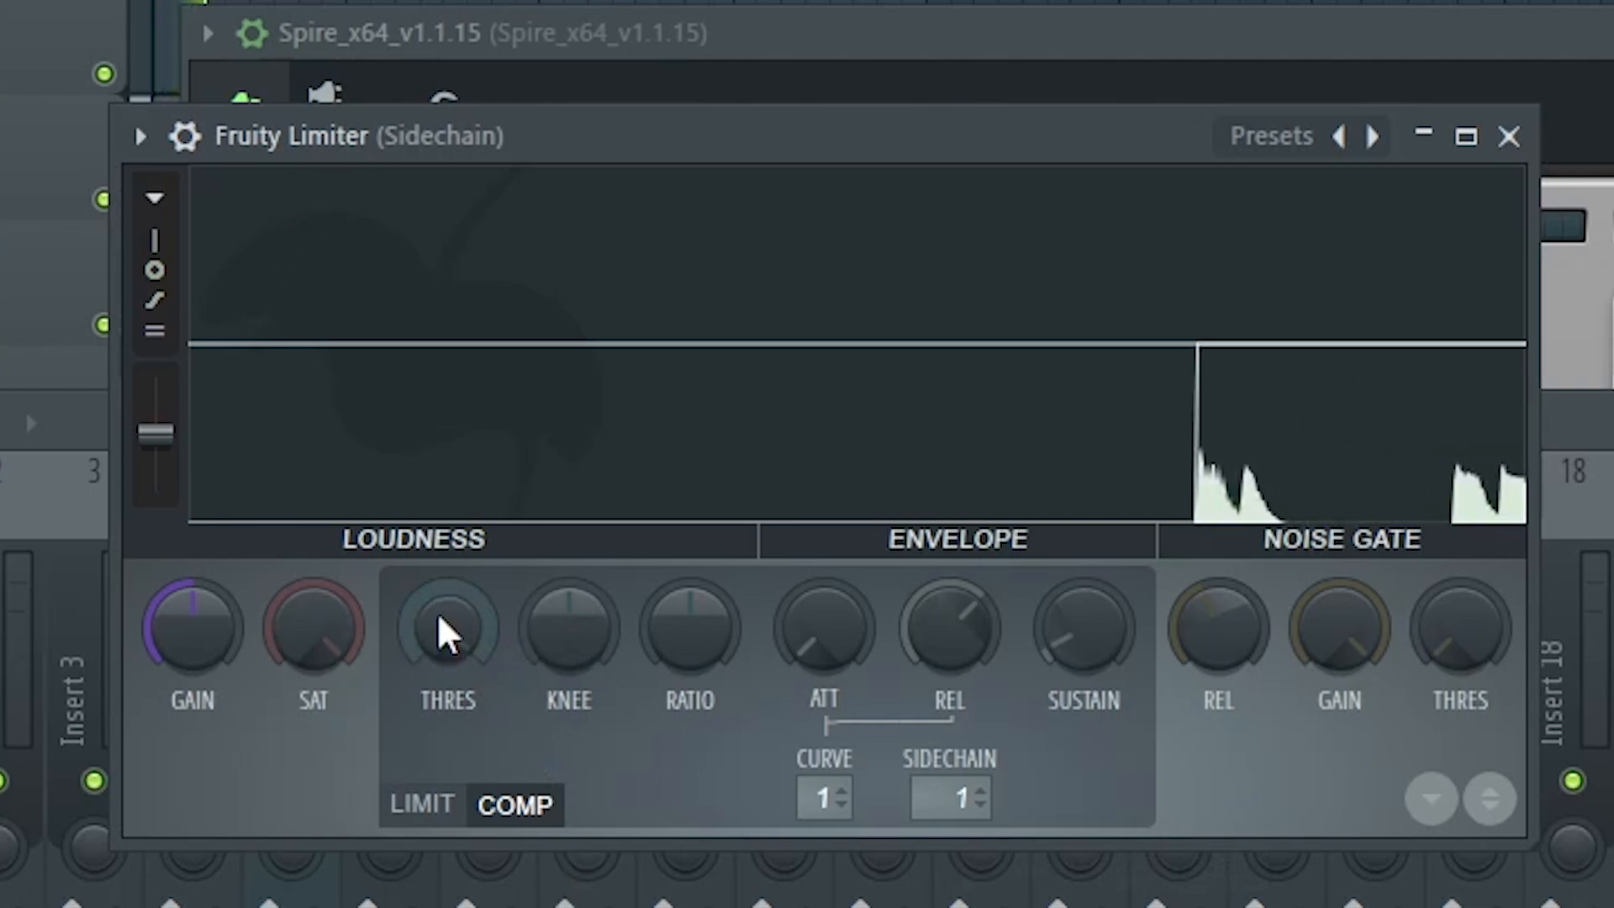
Lower the Fruity Limiter's compression threshold and raise its ratio so the kick ducks the Spire bass.
{"action": "left_click_drag", "start_coordinate": [447, 630], "coordinate": [447, 673]}
{"action": "left_click_drag", "start_coordinate": [690, 626], "coordinate": [689, 589]}
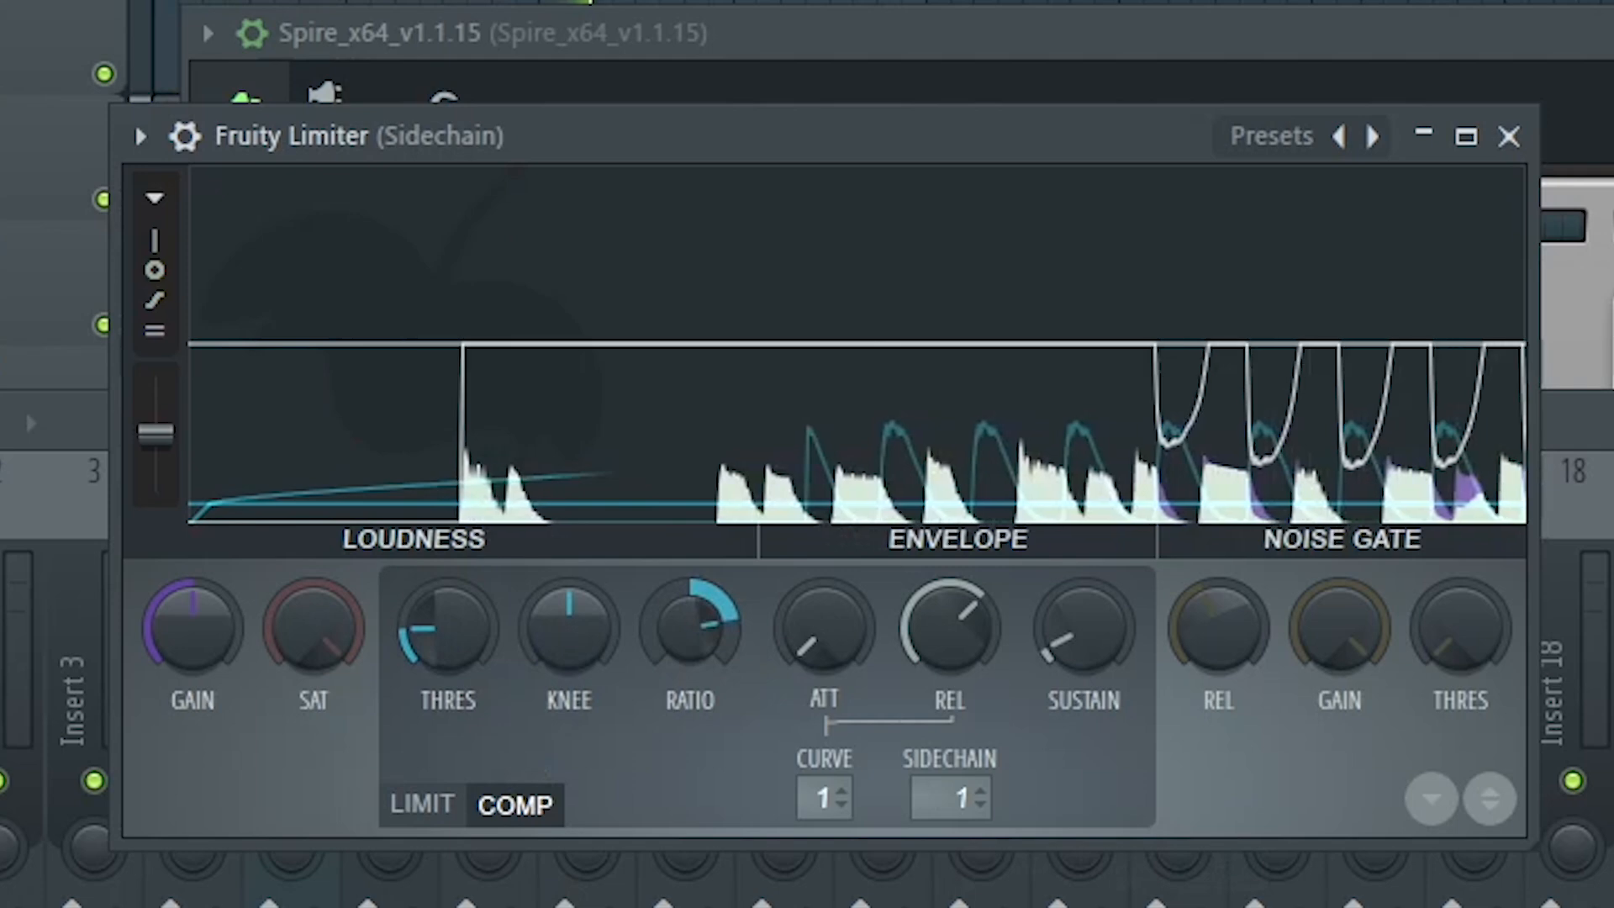
{"action": "left_click_drag", "start_coordinate": [446, 663], "coordinate": [446, 658]}
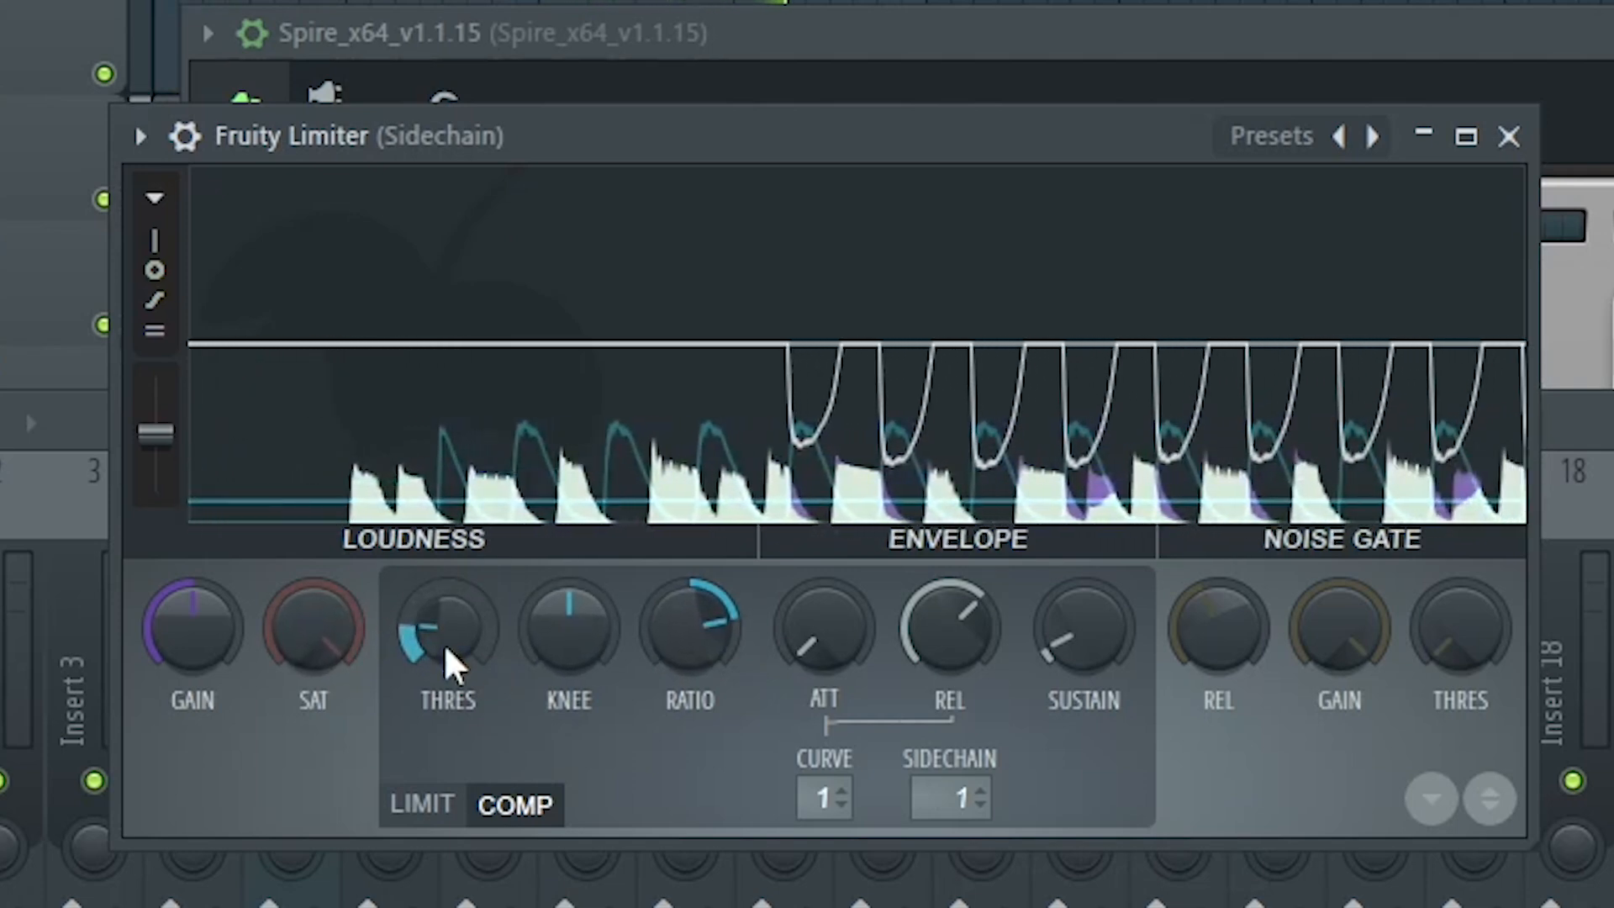
{"action": "key", "text": "F9"}
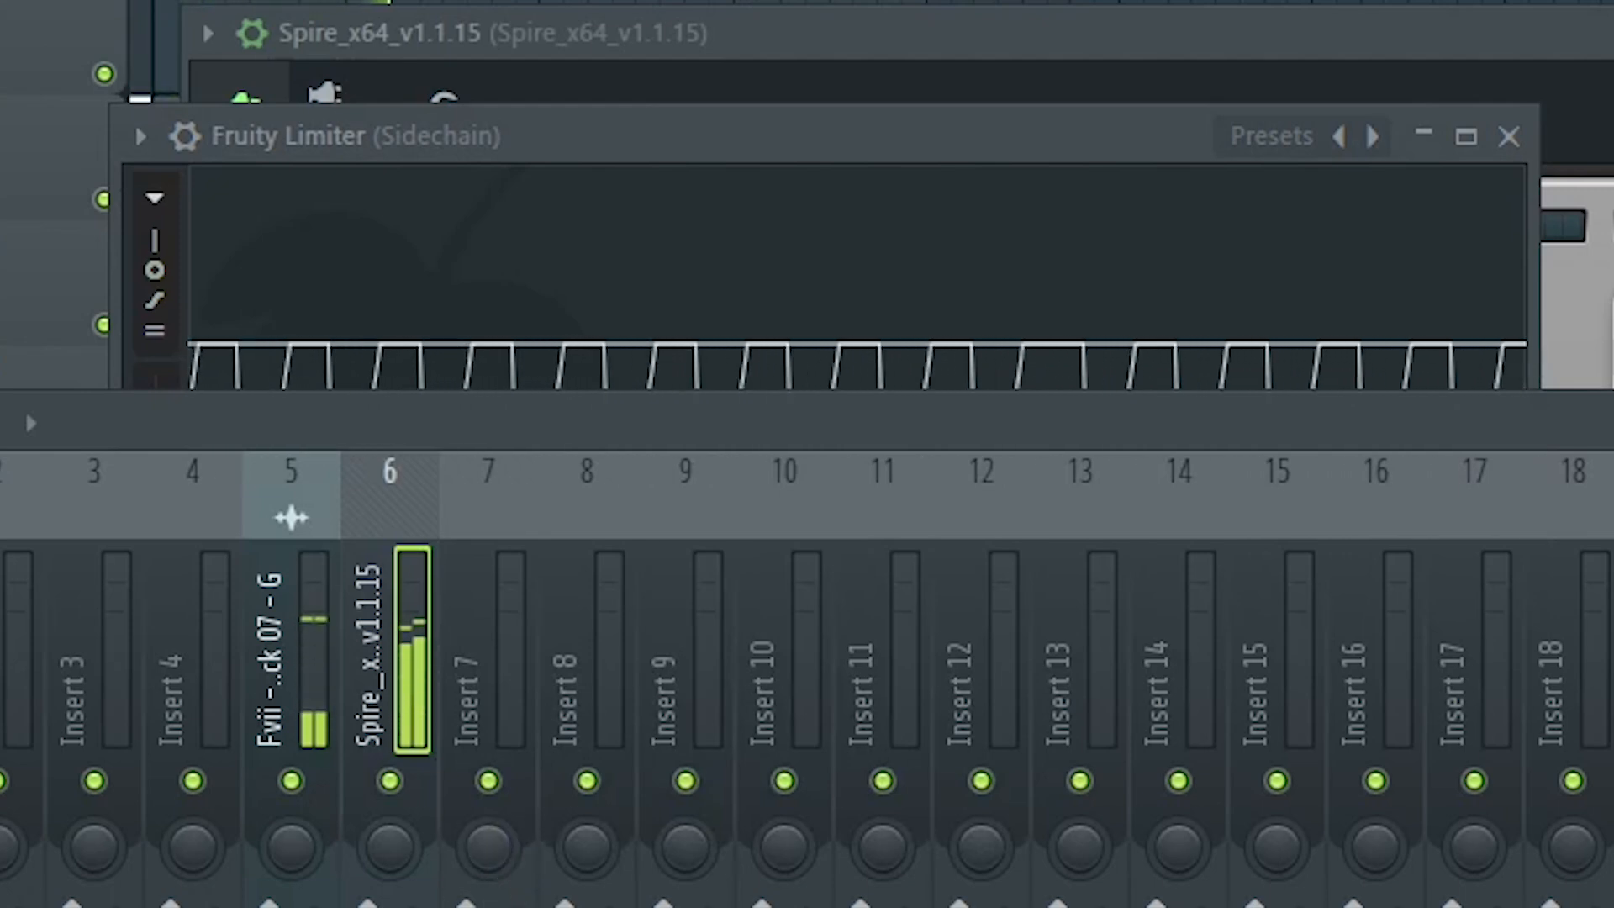
{"action": "left_click", "coordinate": [749, 144]}
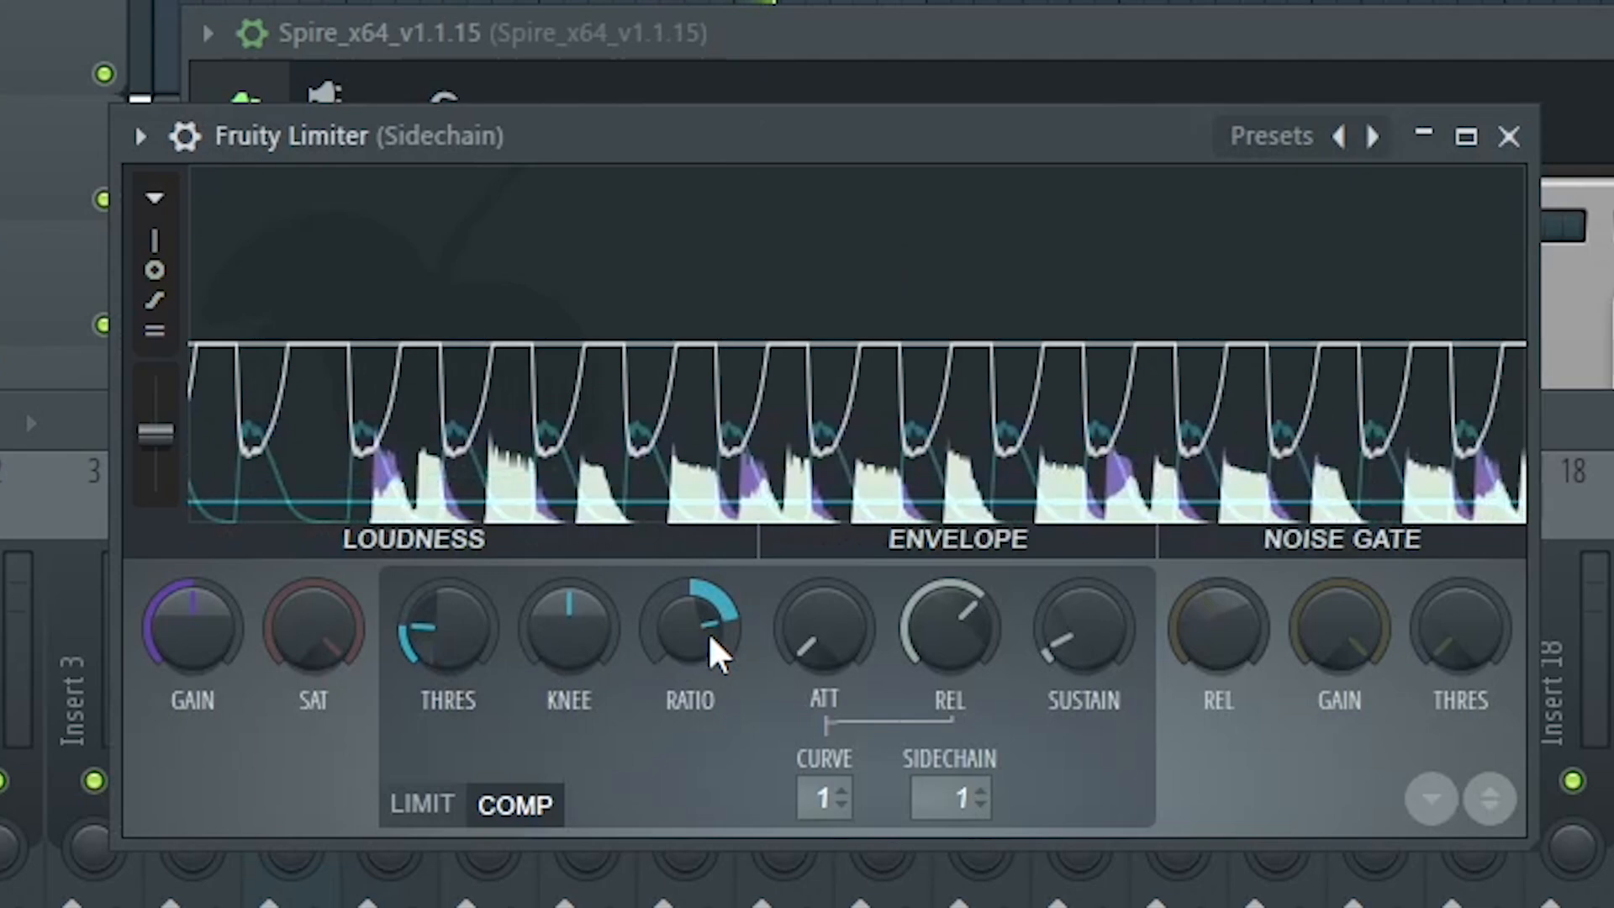
{"action": "left_click", "coordinate": [1510, 138]}
Open Fruity parametric EQ 2 on the Spire mixer track and reshape three bands of its curve.
{"action": "left_click", "coordinate": [389, 698]}
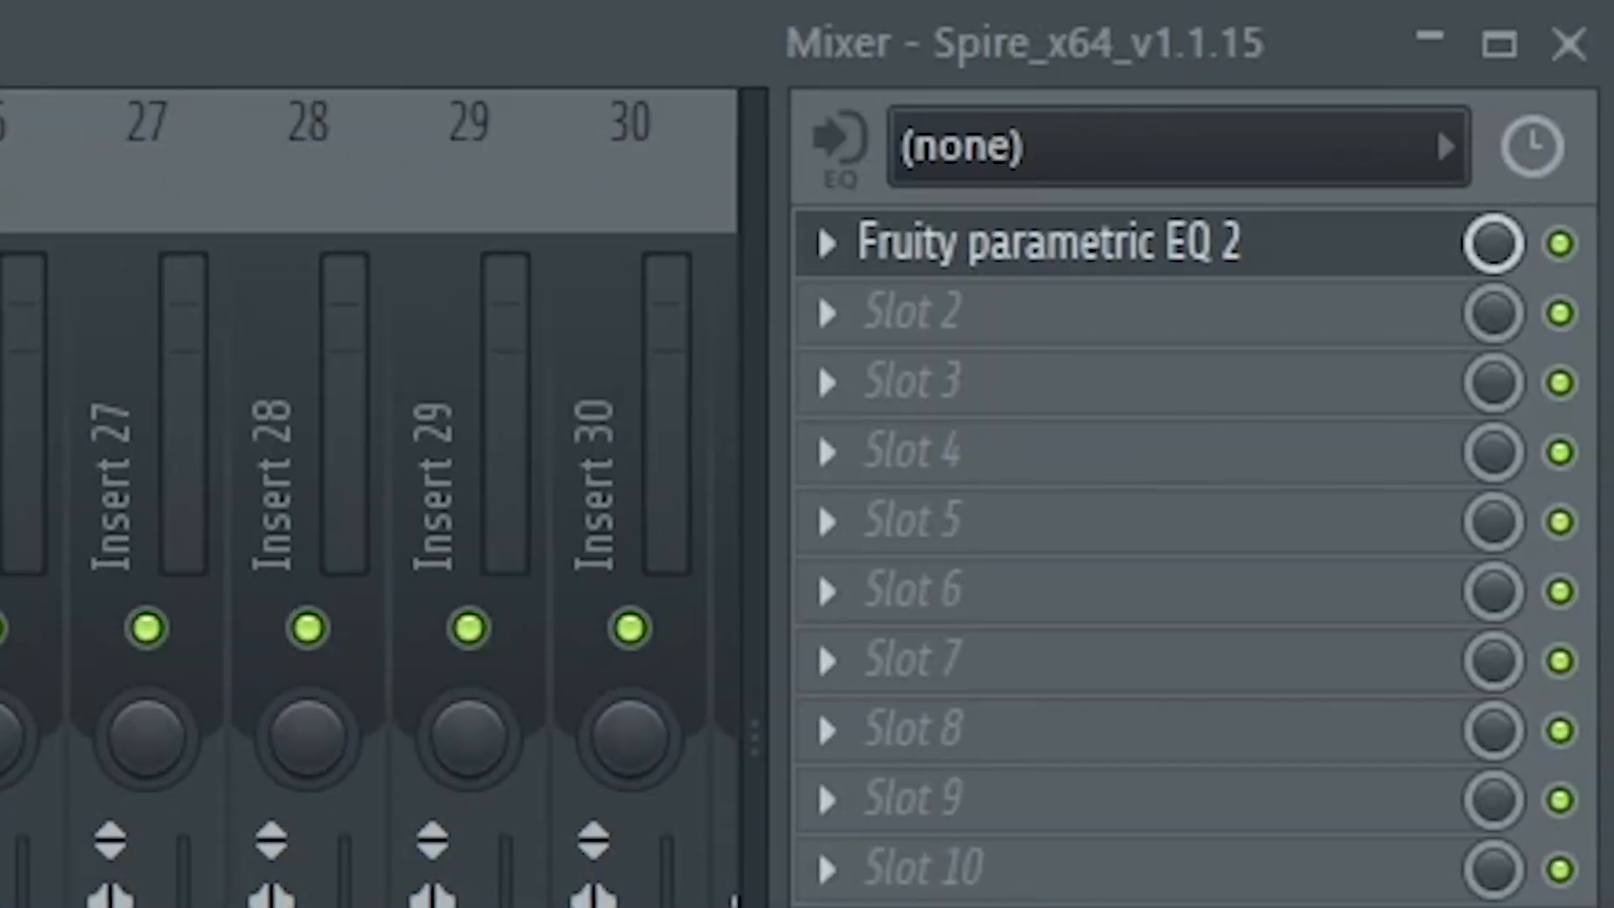
{"action": "left_click", "coordinate": [1048, 242]}
{"action": "left_click_drag", "start_coordinate": [952, 451], "coordinate": [873, 562]}
{"action": "left_click_drag", "start_coordinate": [730, 457], "coordinate": [721, 471]}
{"action": "left_click_drag", "start_coordinate": [873, 562], "coordinate": [872, 568]}
{"action": "left_click_drag", "start_coordinate": [722, 472], "coordinate": [725, 475]}
{"action": "left_click_drag", "start_coordinate": [292, 462], "coordinate": [233, 482]}
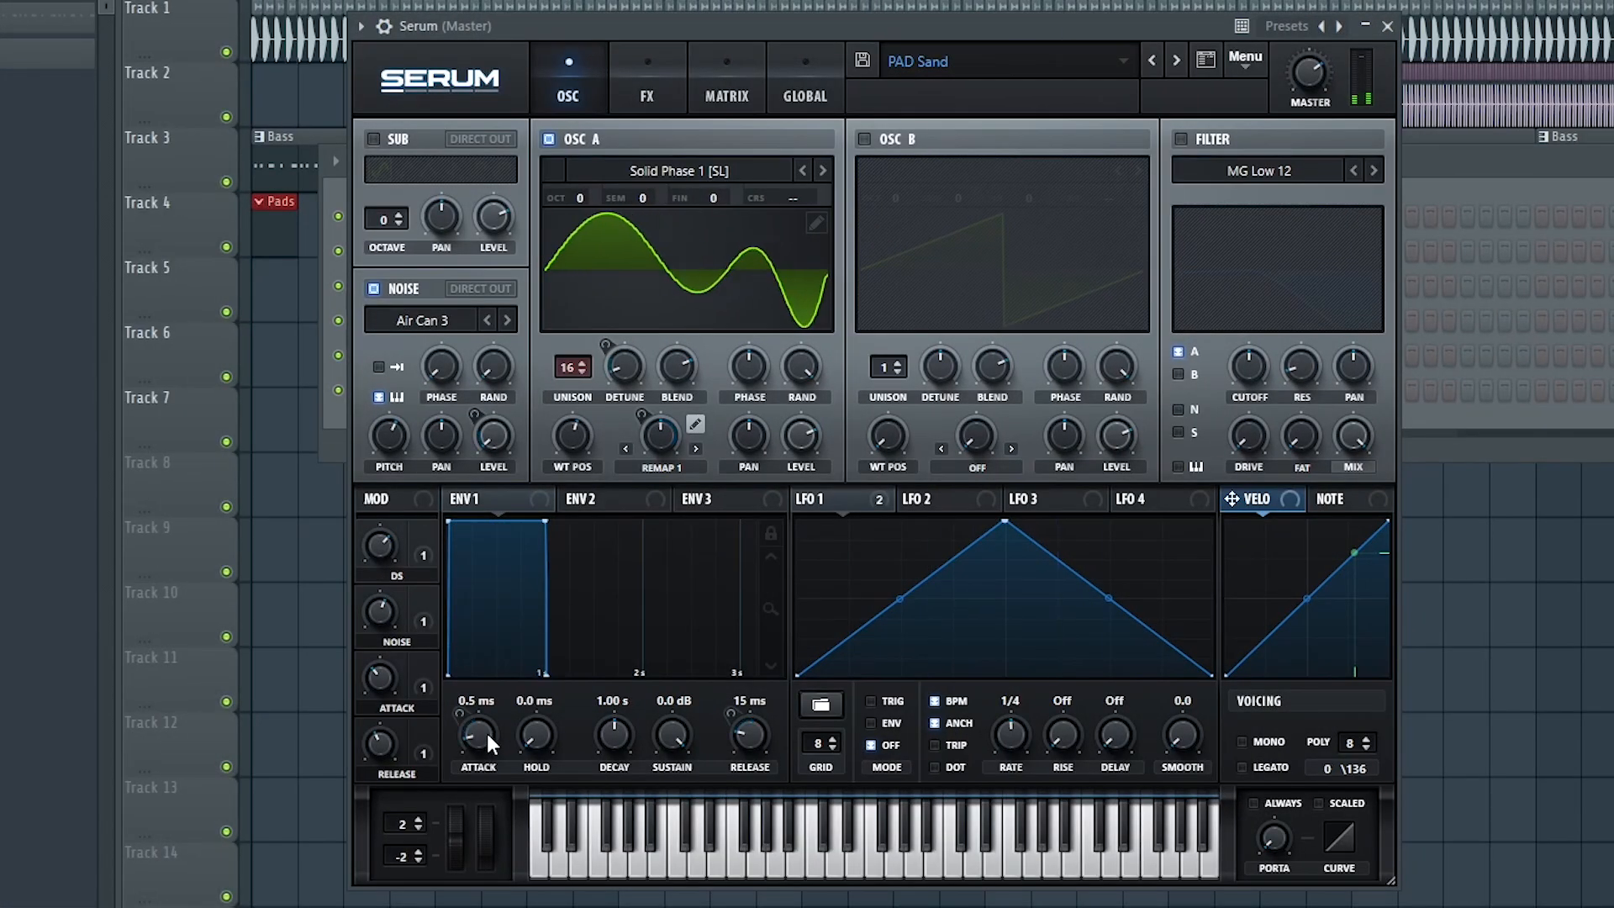
Raise the attack of Serum's ENV 1 and draw a four-bar pad chord of G4, C5 and F5 starting at bar 1.
{"action": "left_click_drag", "start_coordinate": [487, 734], "coordinate": [489, 648]}
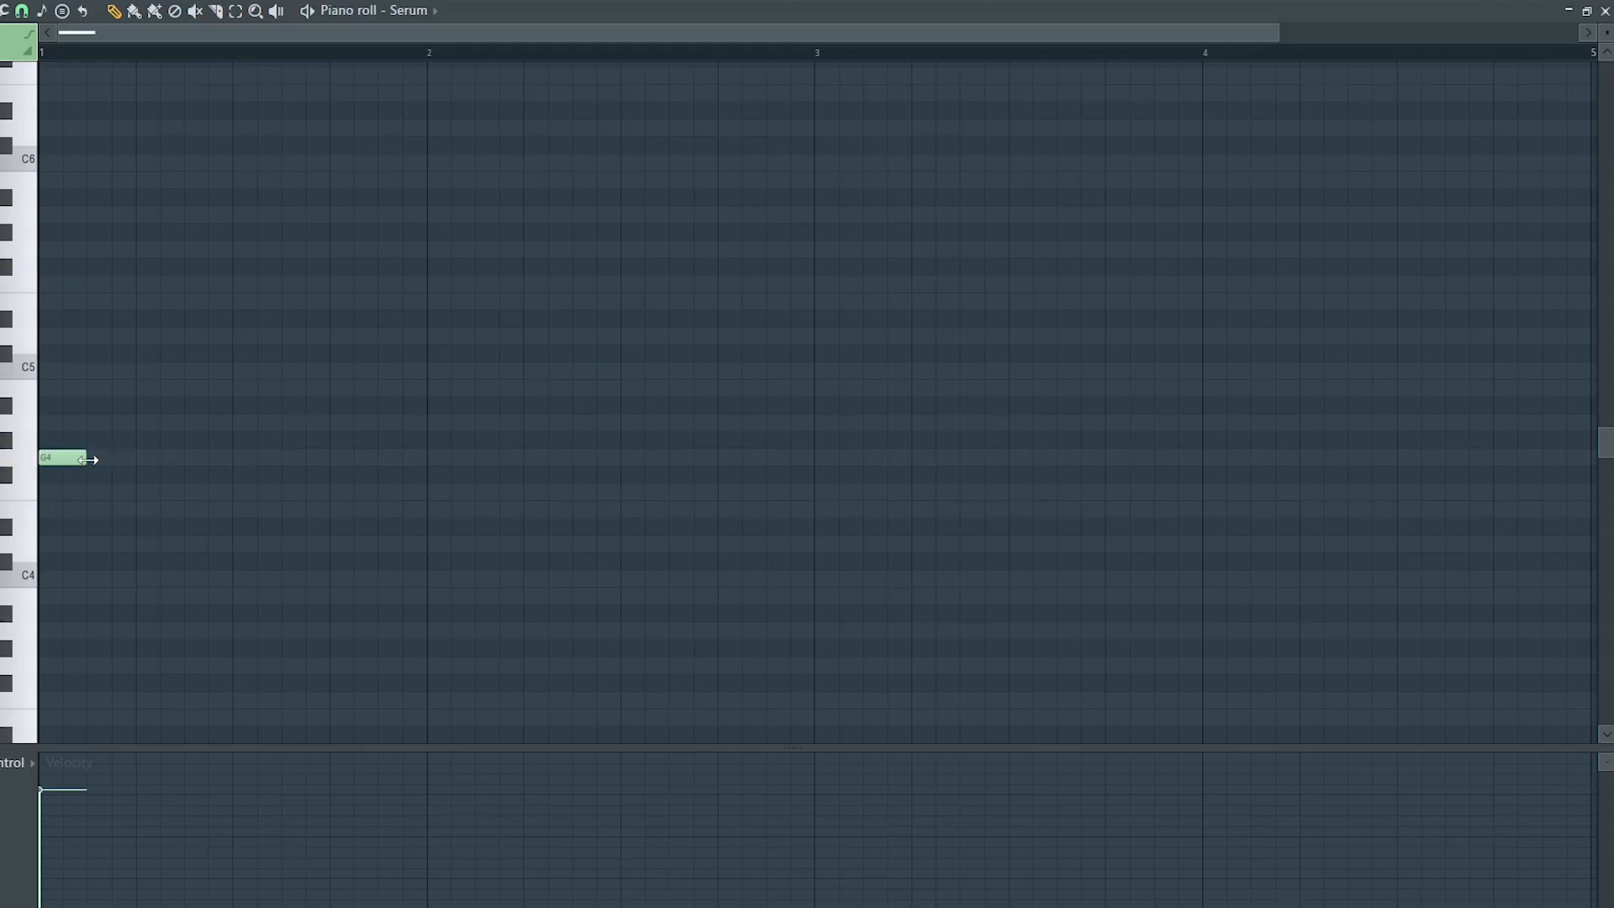
{"action": "left_click_drag", "start_coordinate": [441, 492], "coordinate": [1574, 491]}
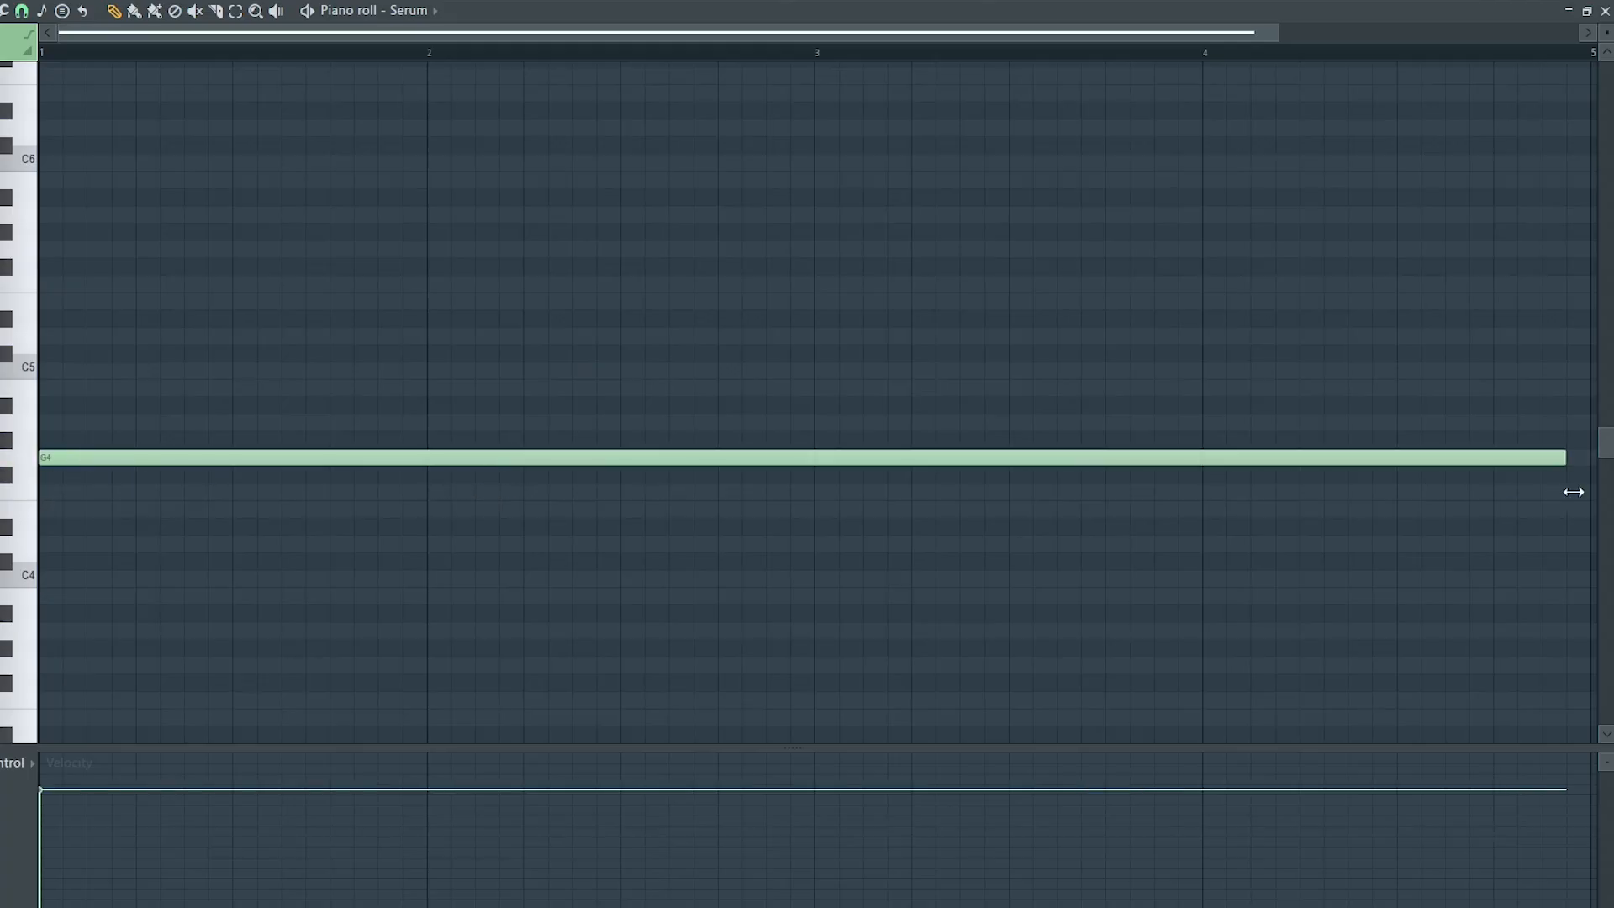
{"action": "left_click", "coordinate": [92, 369]}
{"action": "left_click", "coordinate": [109, 284]}
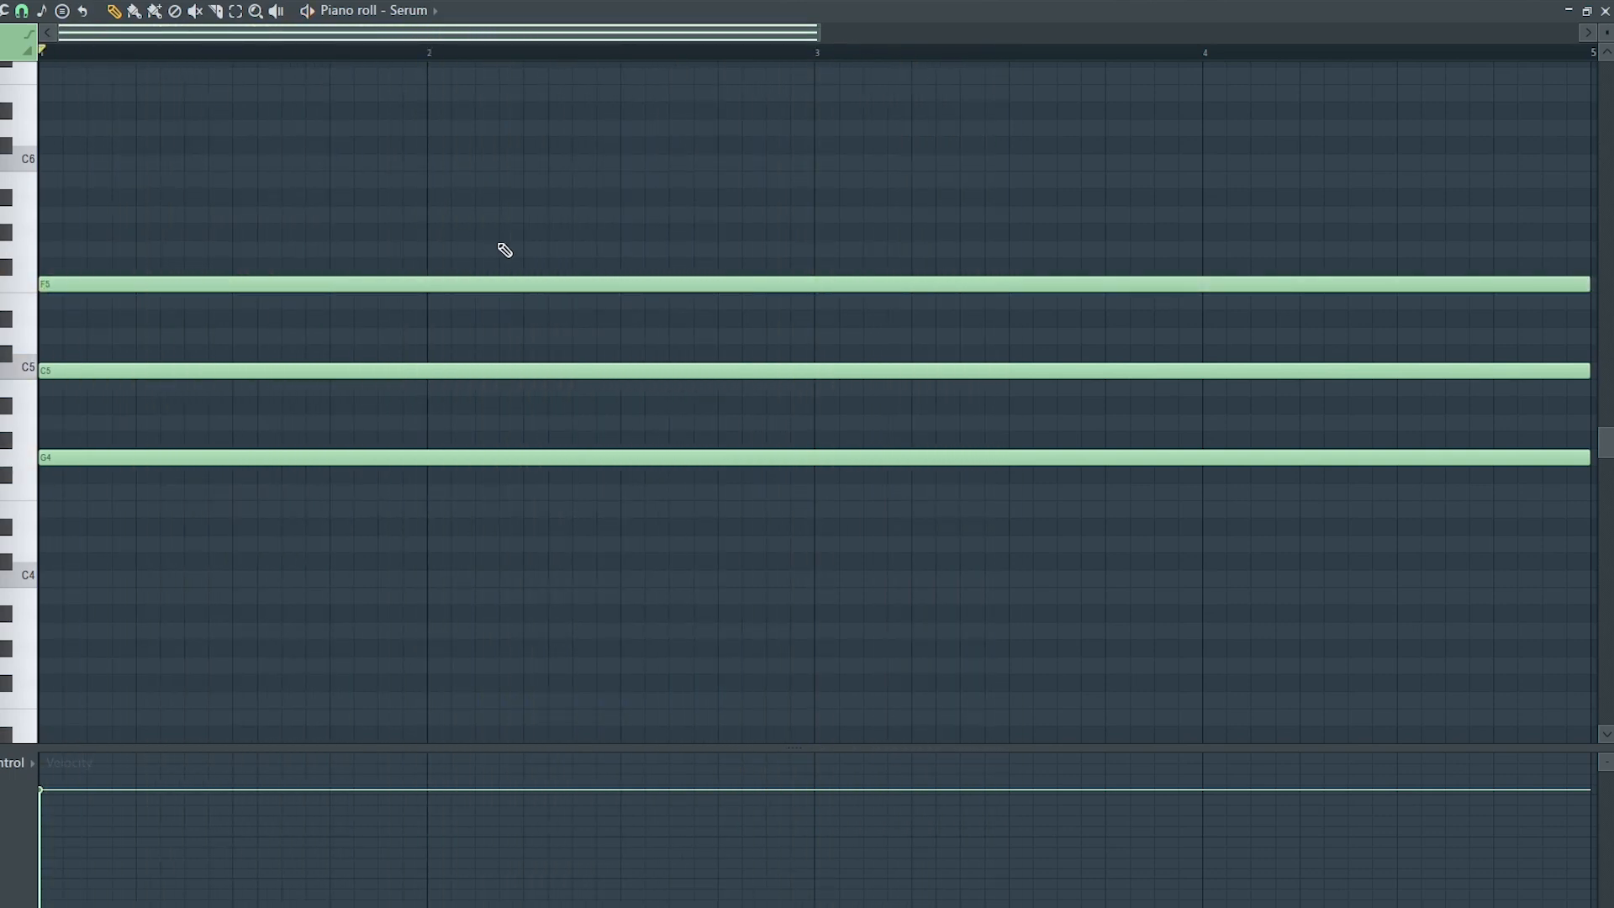
Draw the second pad chord of A4, D5 and F5, spanning bars 5 to 8.
{"action": "scroll", "coordinate": [505, 254], "scroll_direction": "down", "scroll_amount": 3}
{"action": "left_click", "coordinate": [813, 420]}
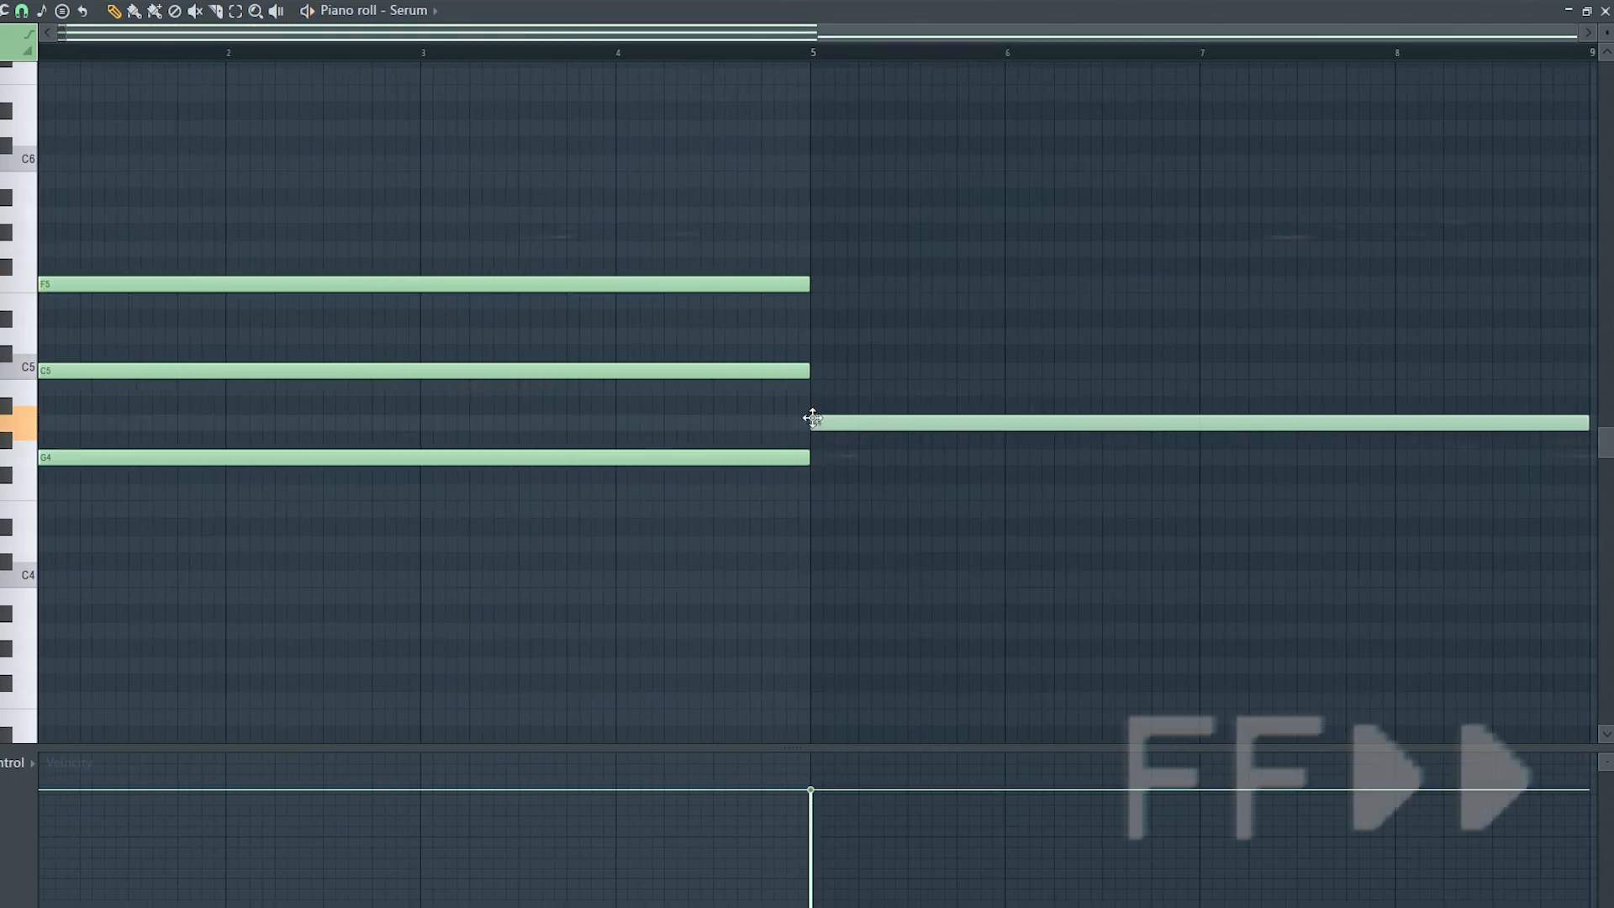
{"action": "left_click", "coordinate": [845, 336]}
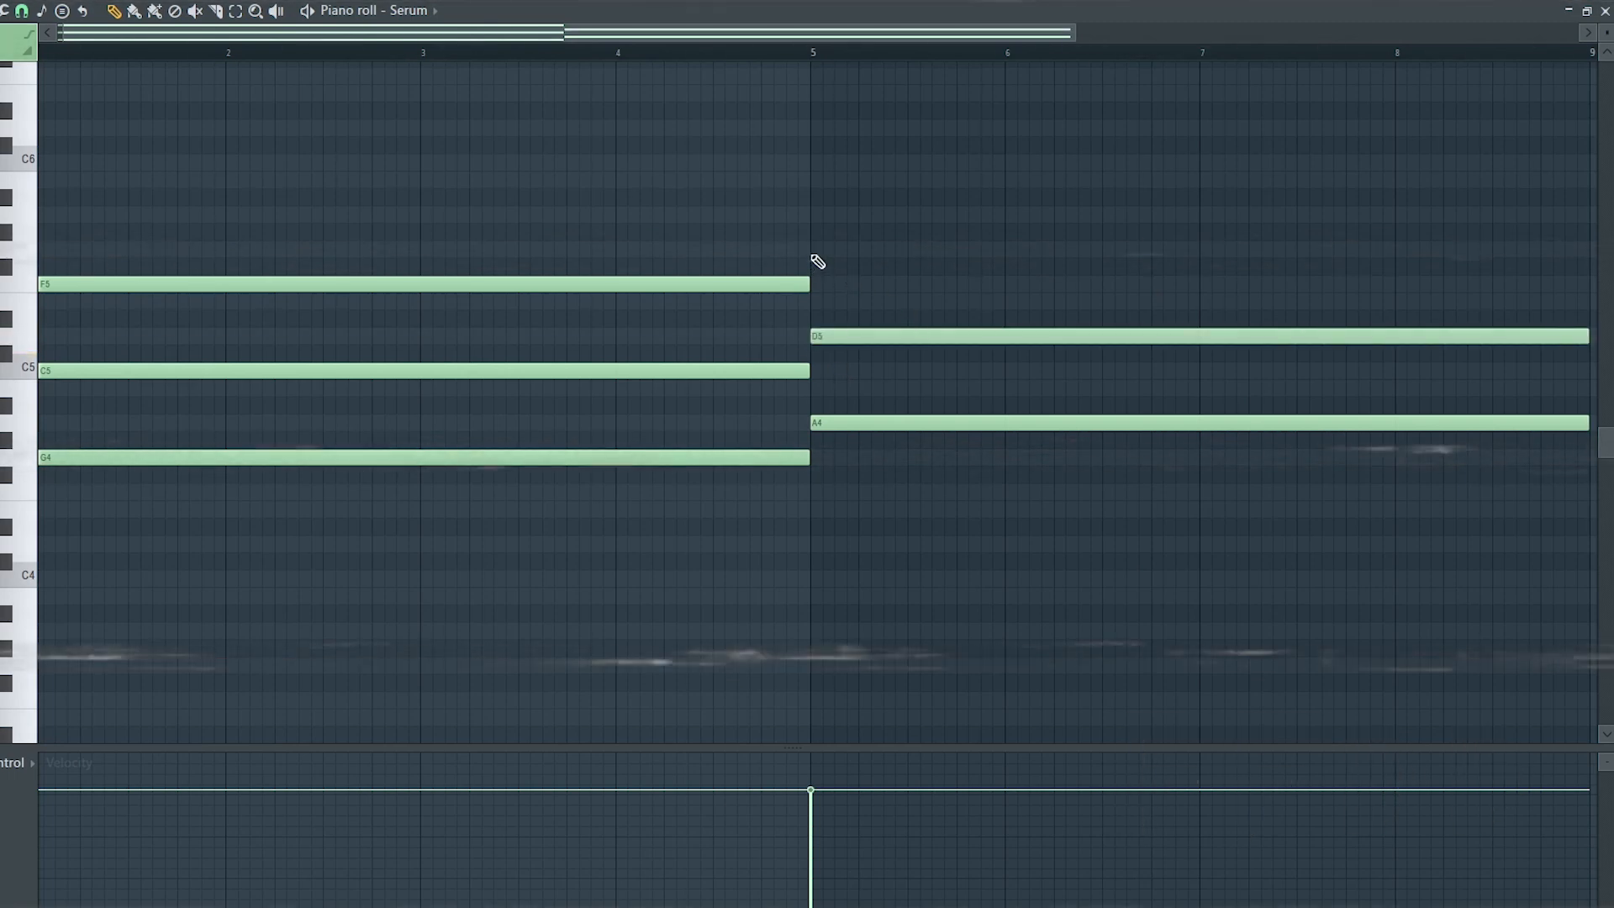
{"action": "left_click", "coordinate": [813, 284]}
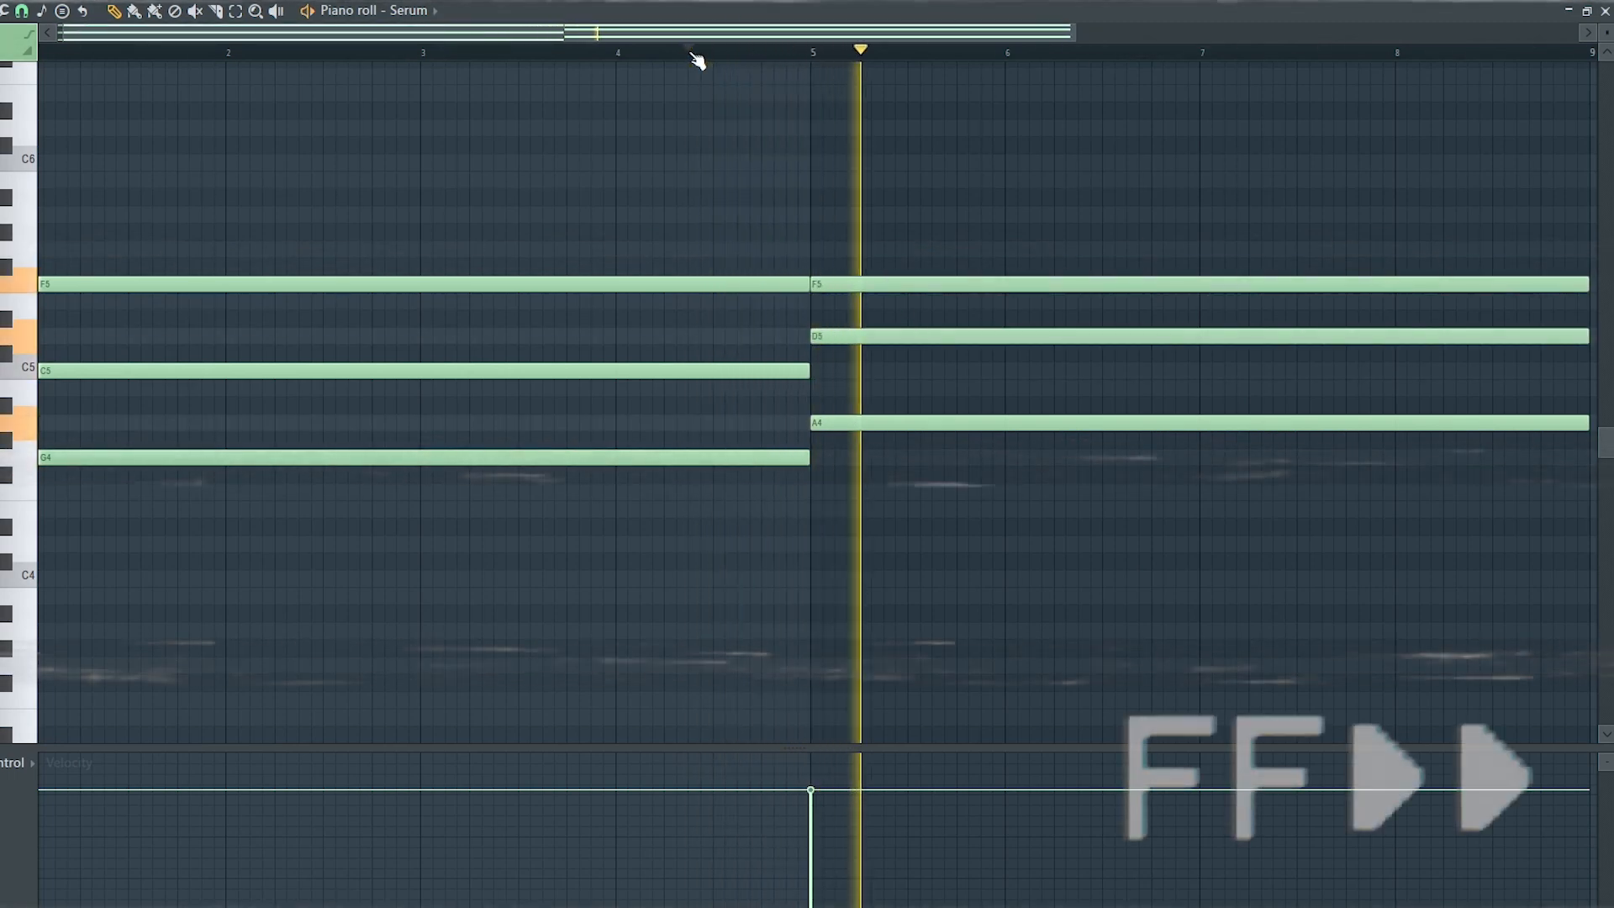
Add pad chords C5, D#5, G5 in bars 9 to 12 and F4, A4, D5 in bars 13 to 16, and audition the progression.
{"action": "left_click_drag", "start_coordinate": [1073, 32], "coordinate": [1587, 77]}
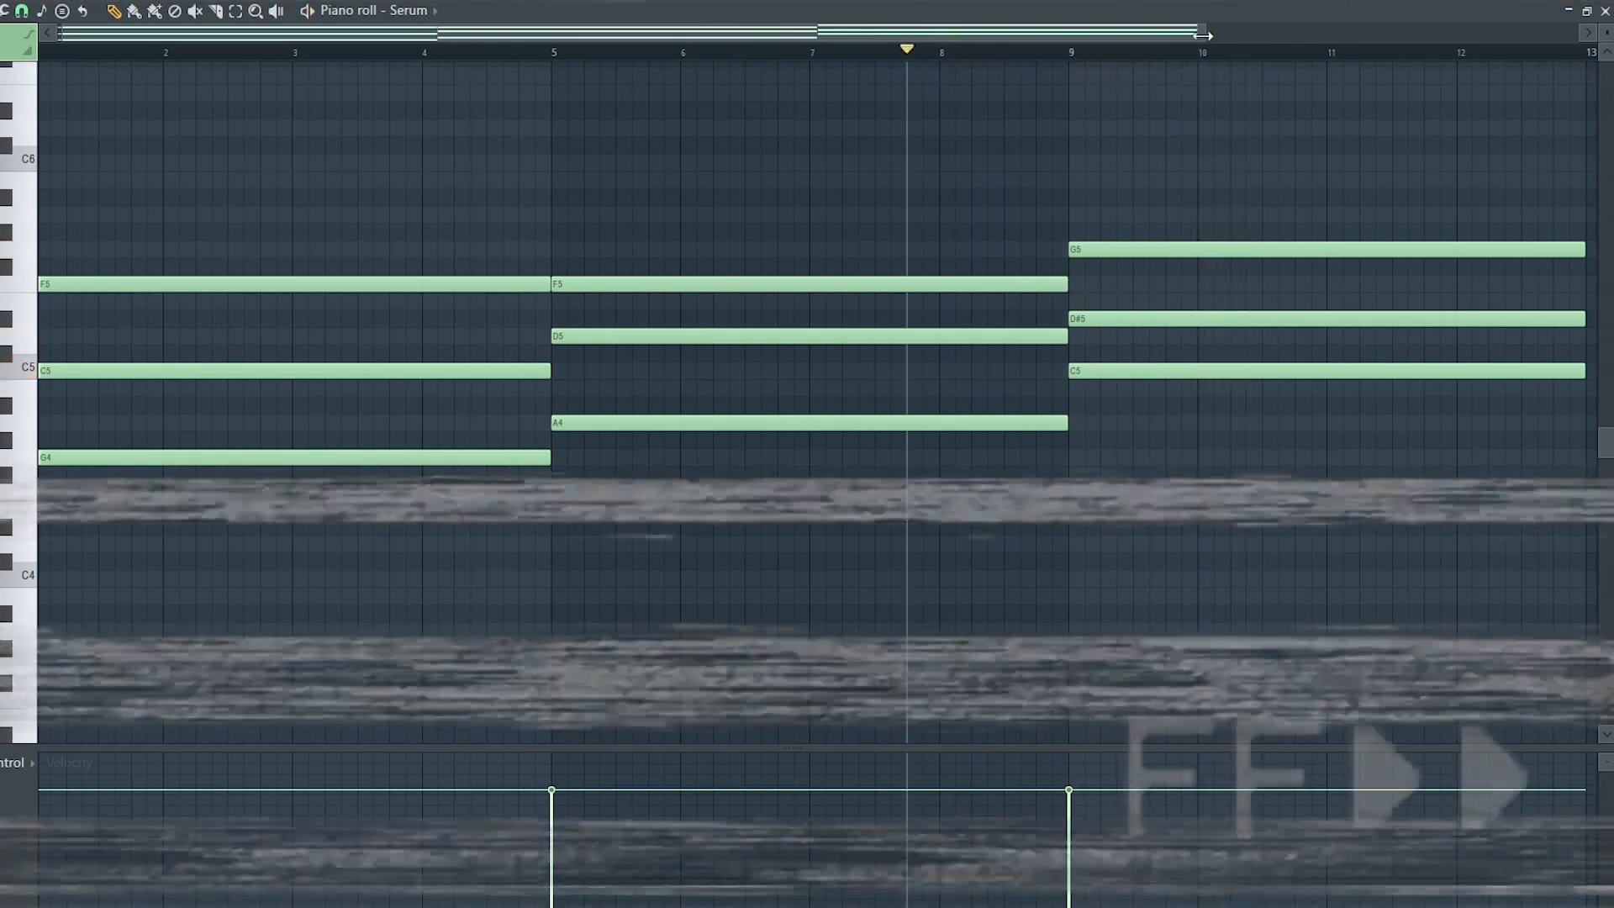
{"action": "left_click_drag", "start_coordinate": [1202, 35], "coordinate": [1580, 155]}
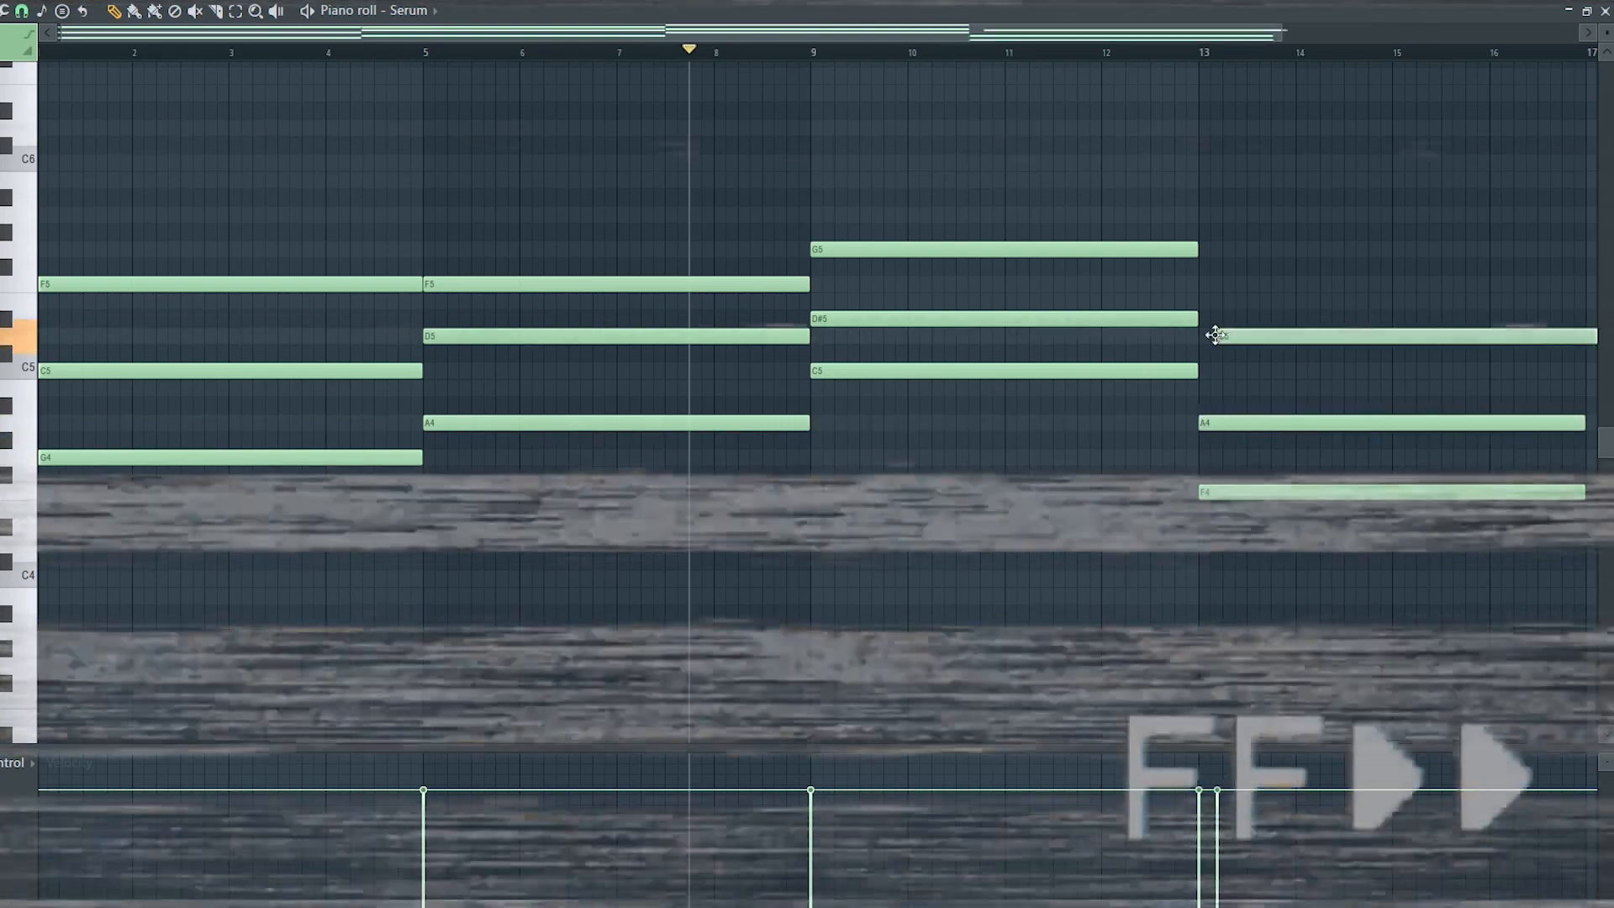
{"action": "left_click_drag", "start_coordinate": [1216, 335], "coordinate": [1247, 342]}
{"action": "left_click", "coordinate": [1138, 51]}
{"action": "key", "text": "space"}
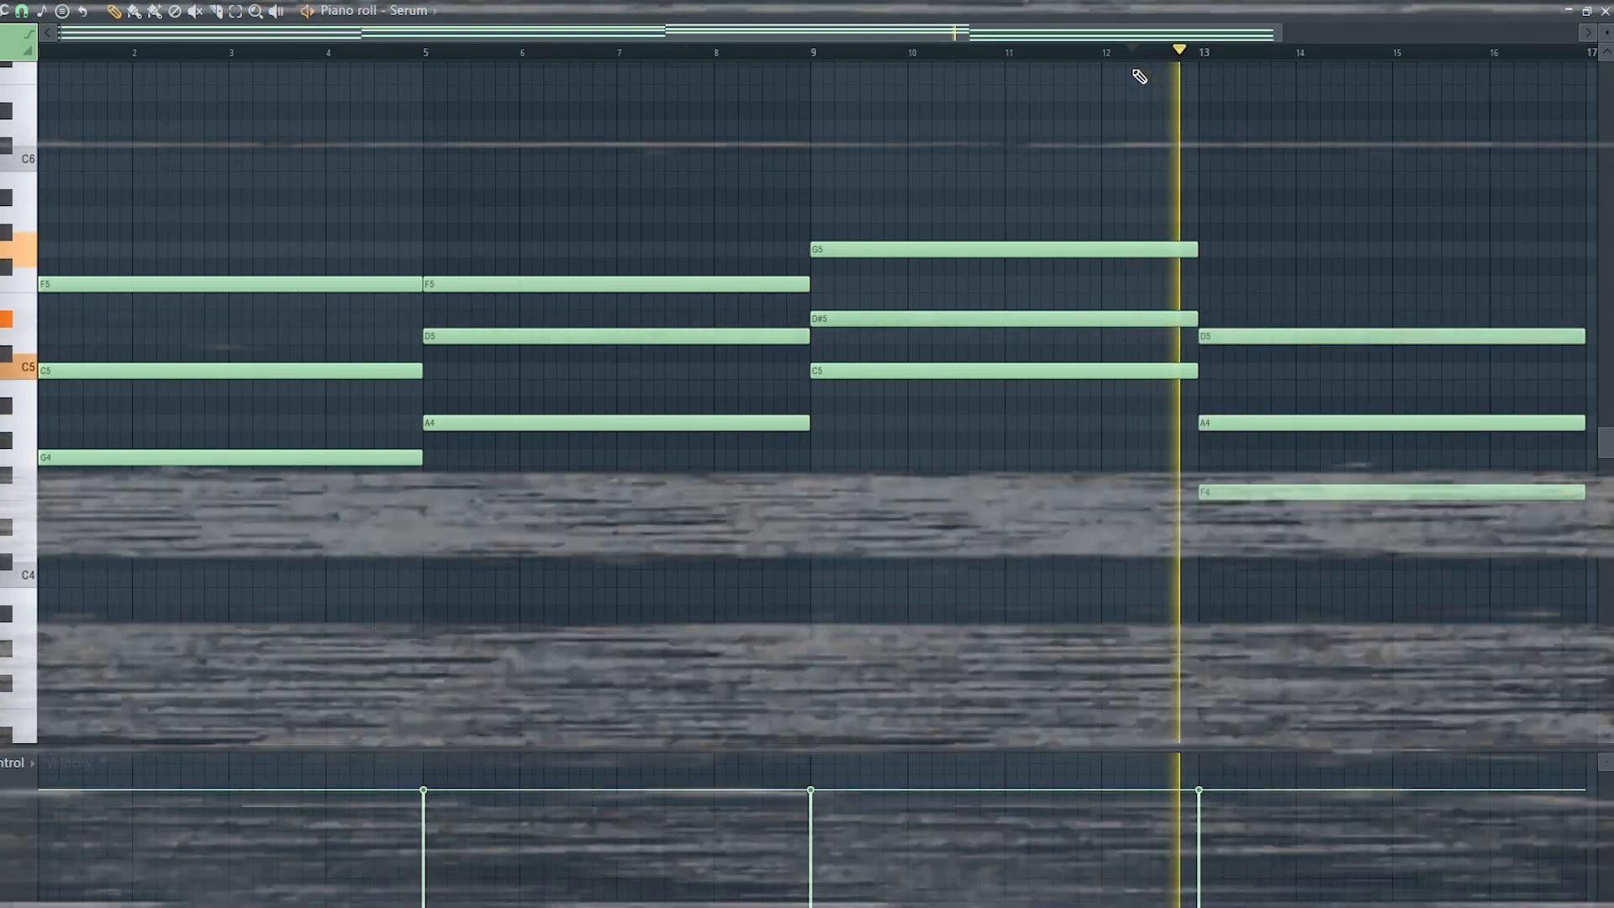
{"action": "key", "text": "space"}
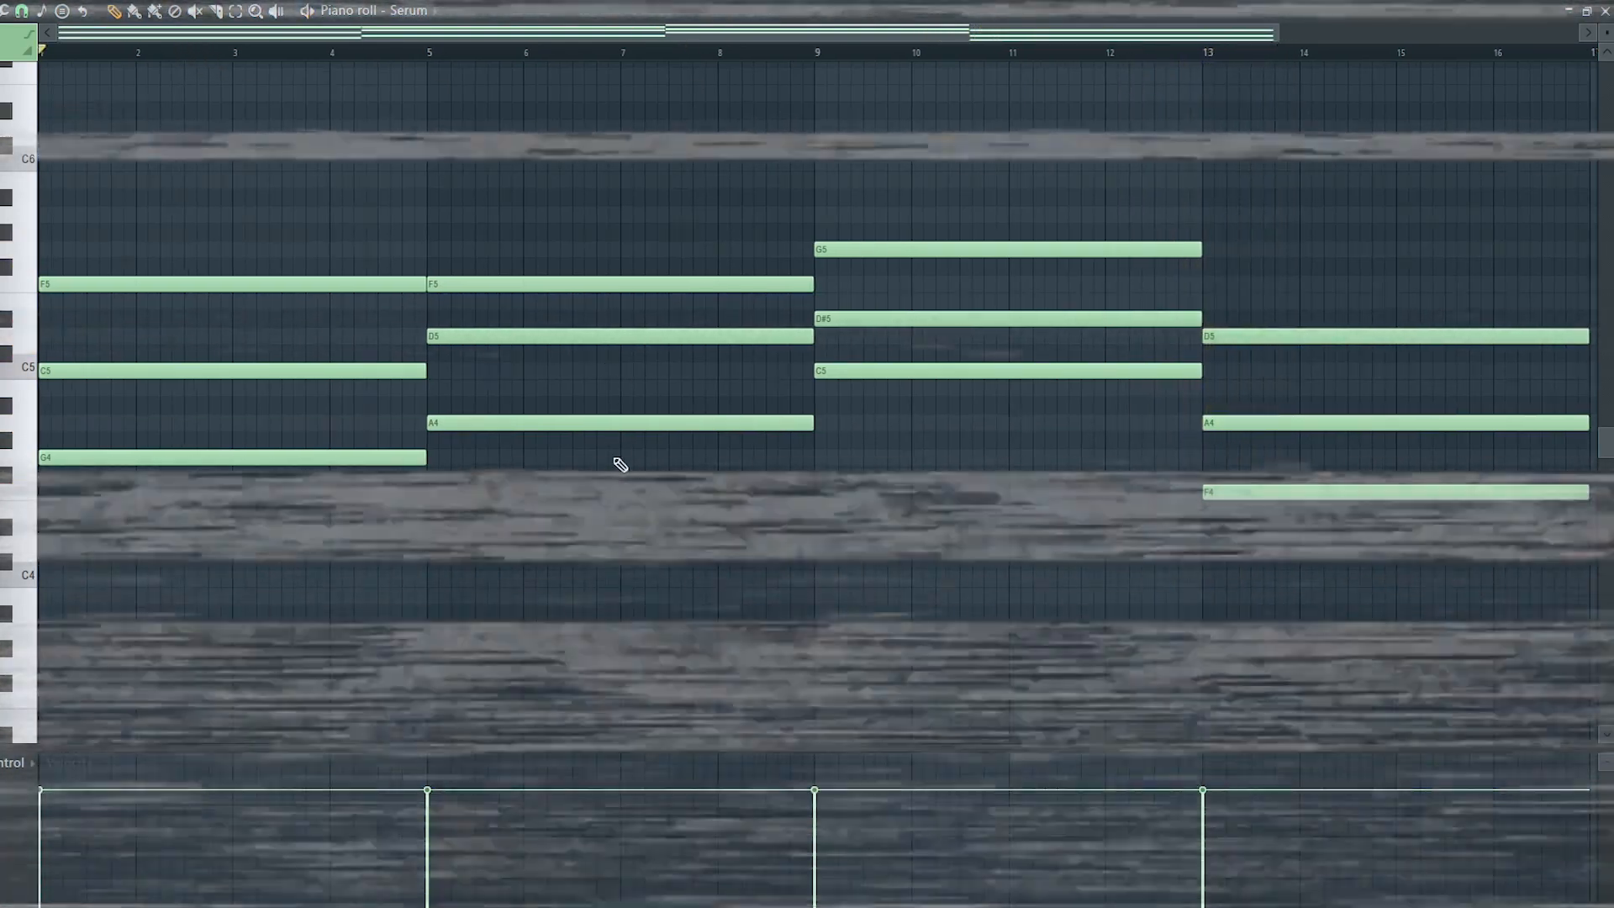
{"action": "scroll", "coordinate": [616, 505], "scroll_direction": "up", "scroll_amount": 1}
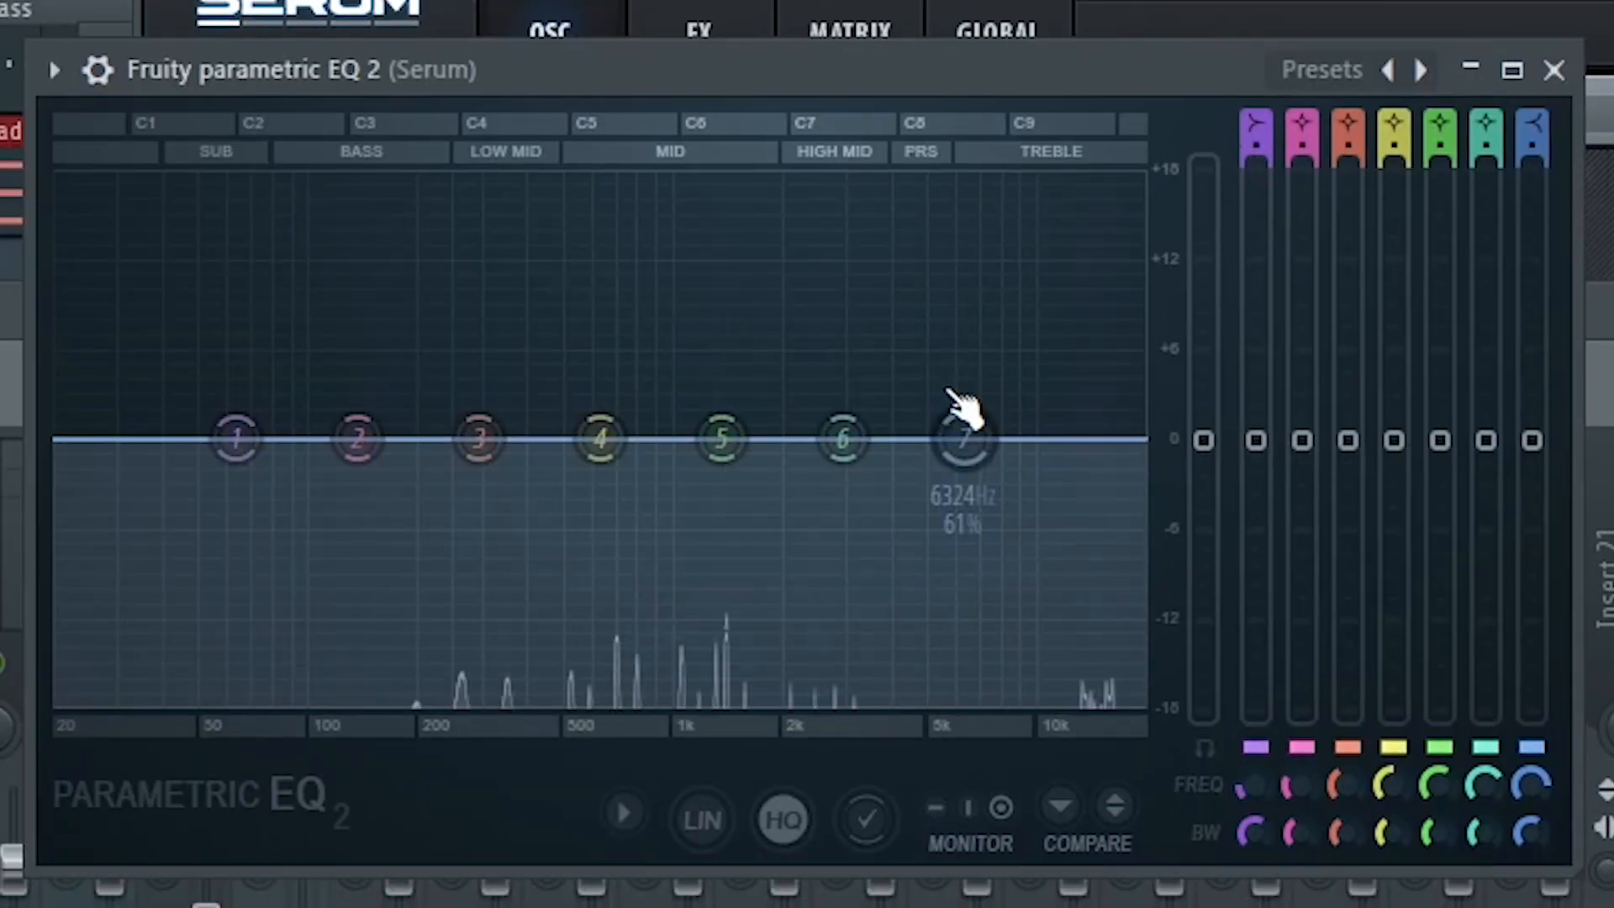
Pull band 7 of the Serum pad's Fruity parametric EQ 2 down and to a lower frequency to cut the highs.
{"action": "left_click_drag", "start_coordinate": [965, 412], "coordinate": [794, 697]}
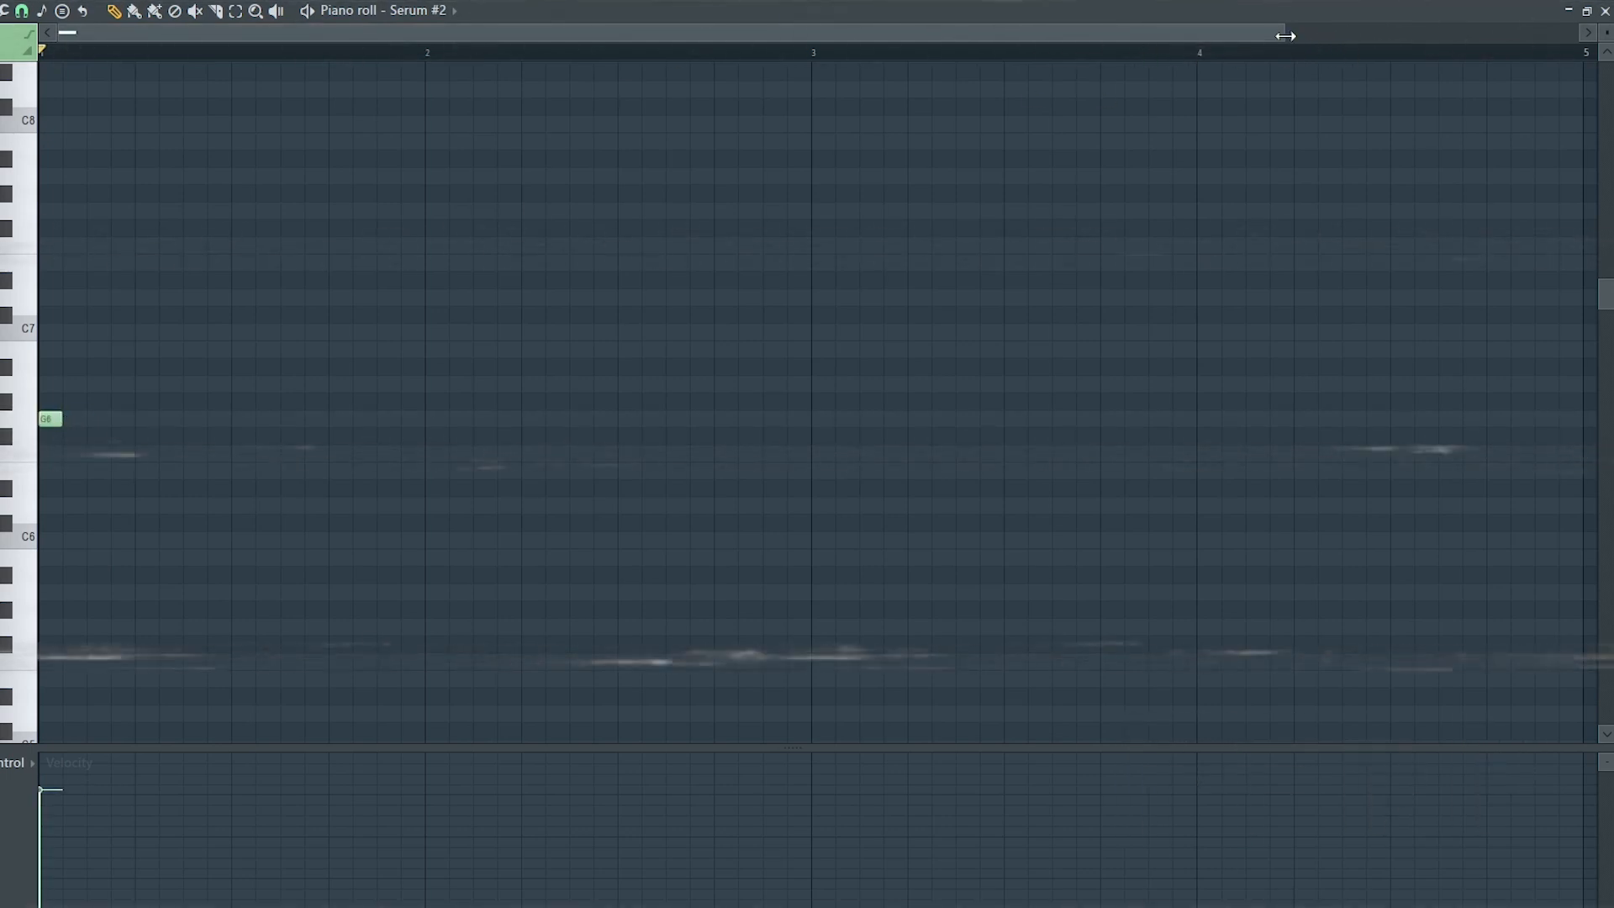
Extend the Serum #2 pluck melody with D7 late in bar 4, A6 at bar 5 and F6 late in bar 8.
{"action": "left_click_drag", "start_coordinate": [1285, 35], "coordinate": [1434, 91]}
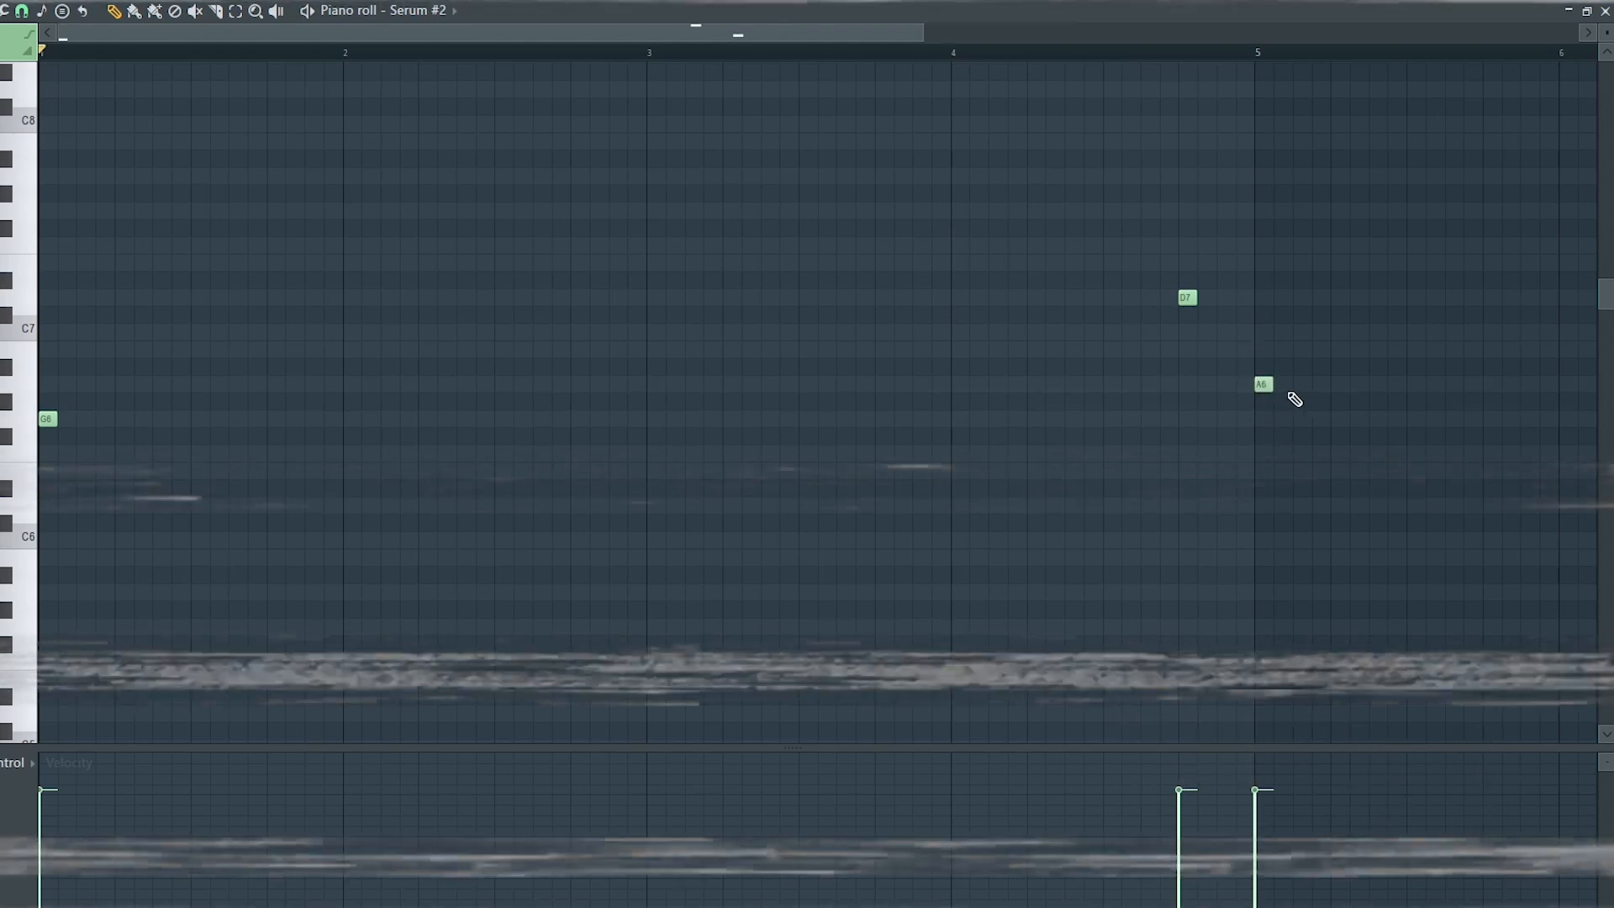
{"action": "left_click", "coordinate": [1091, 54]}
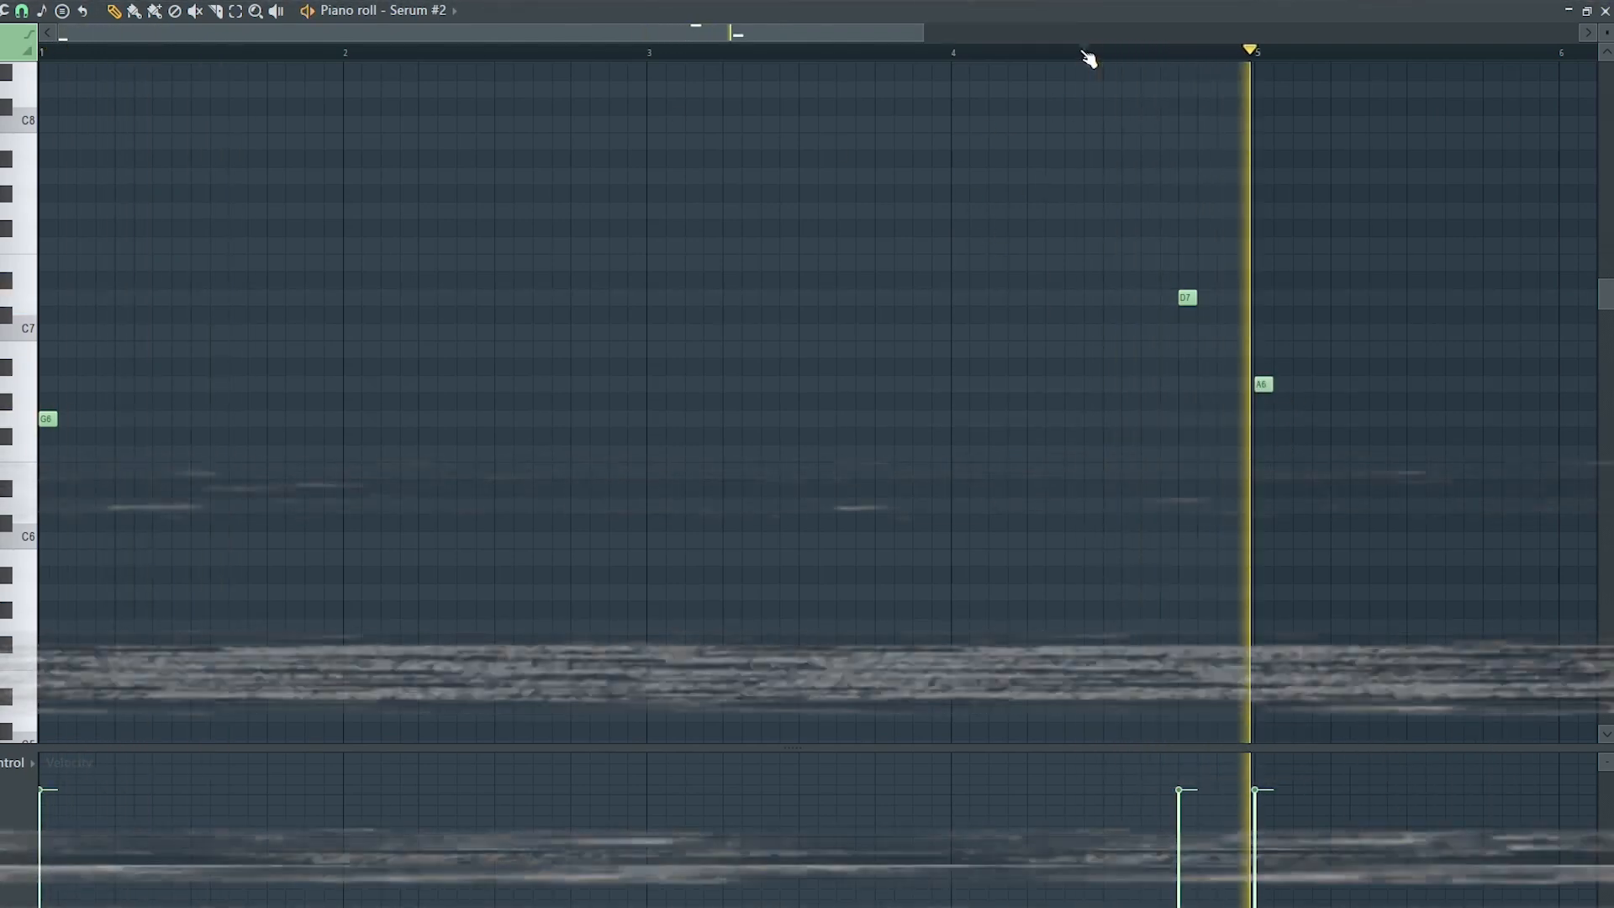
{"action": "left_click_drag", "start_coordinate": [932, 32], "coordinate": [1418, 35]}
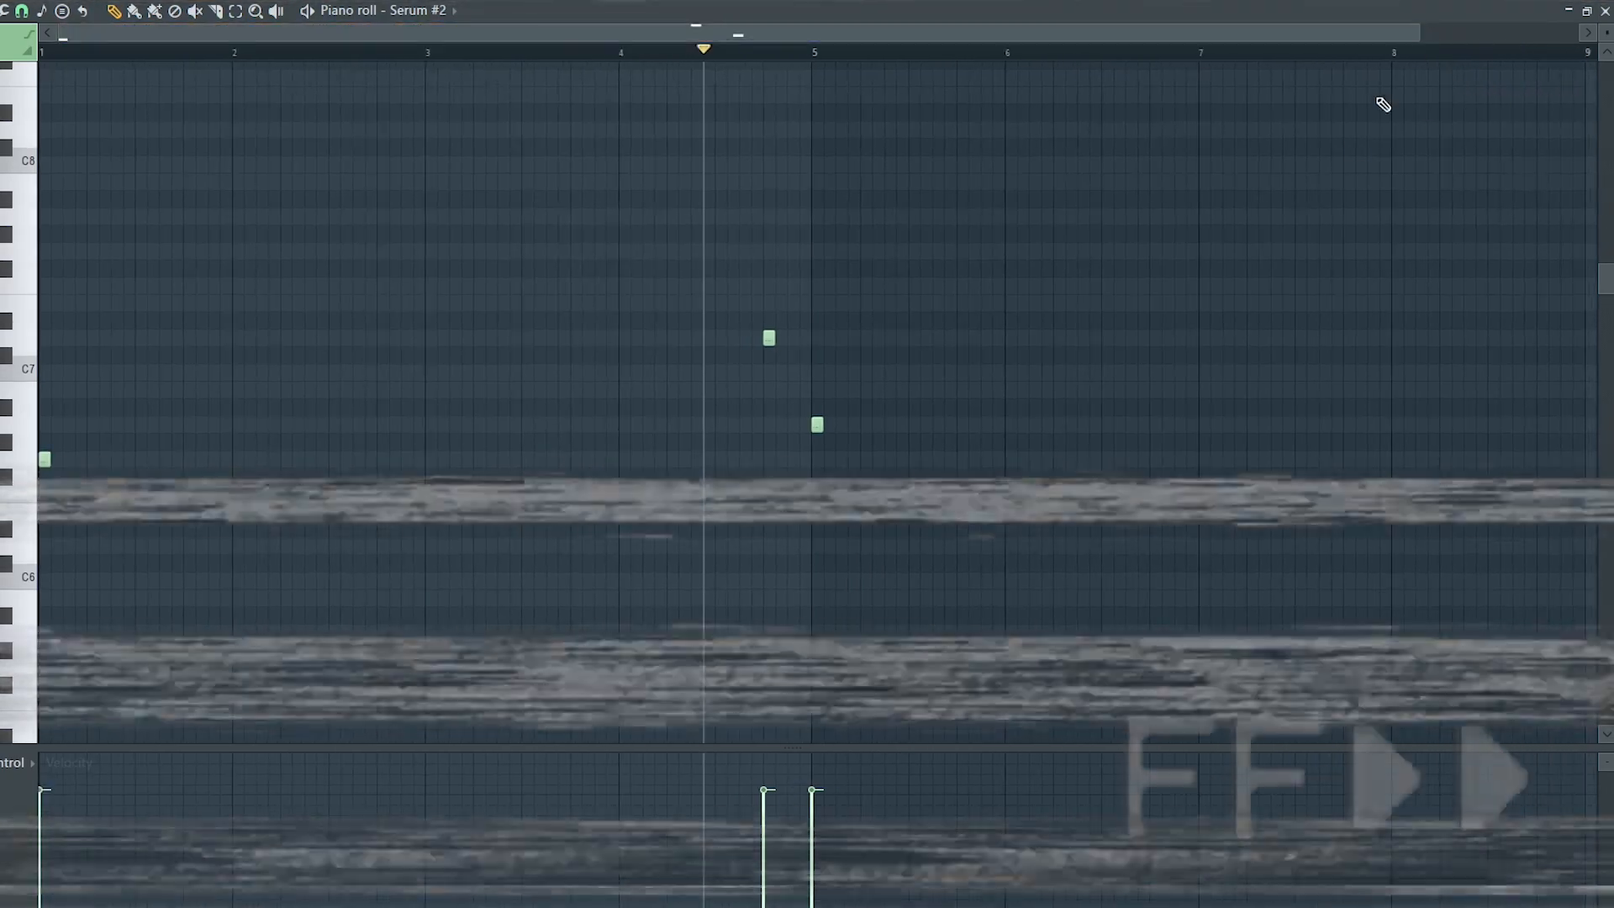
{"action": "left_click", "coordinate": [1539, 496]}
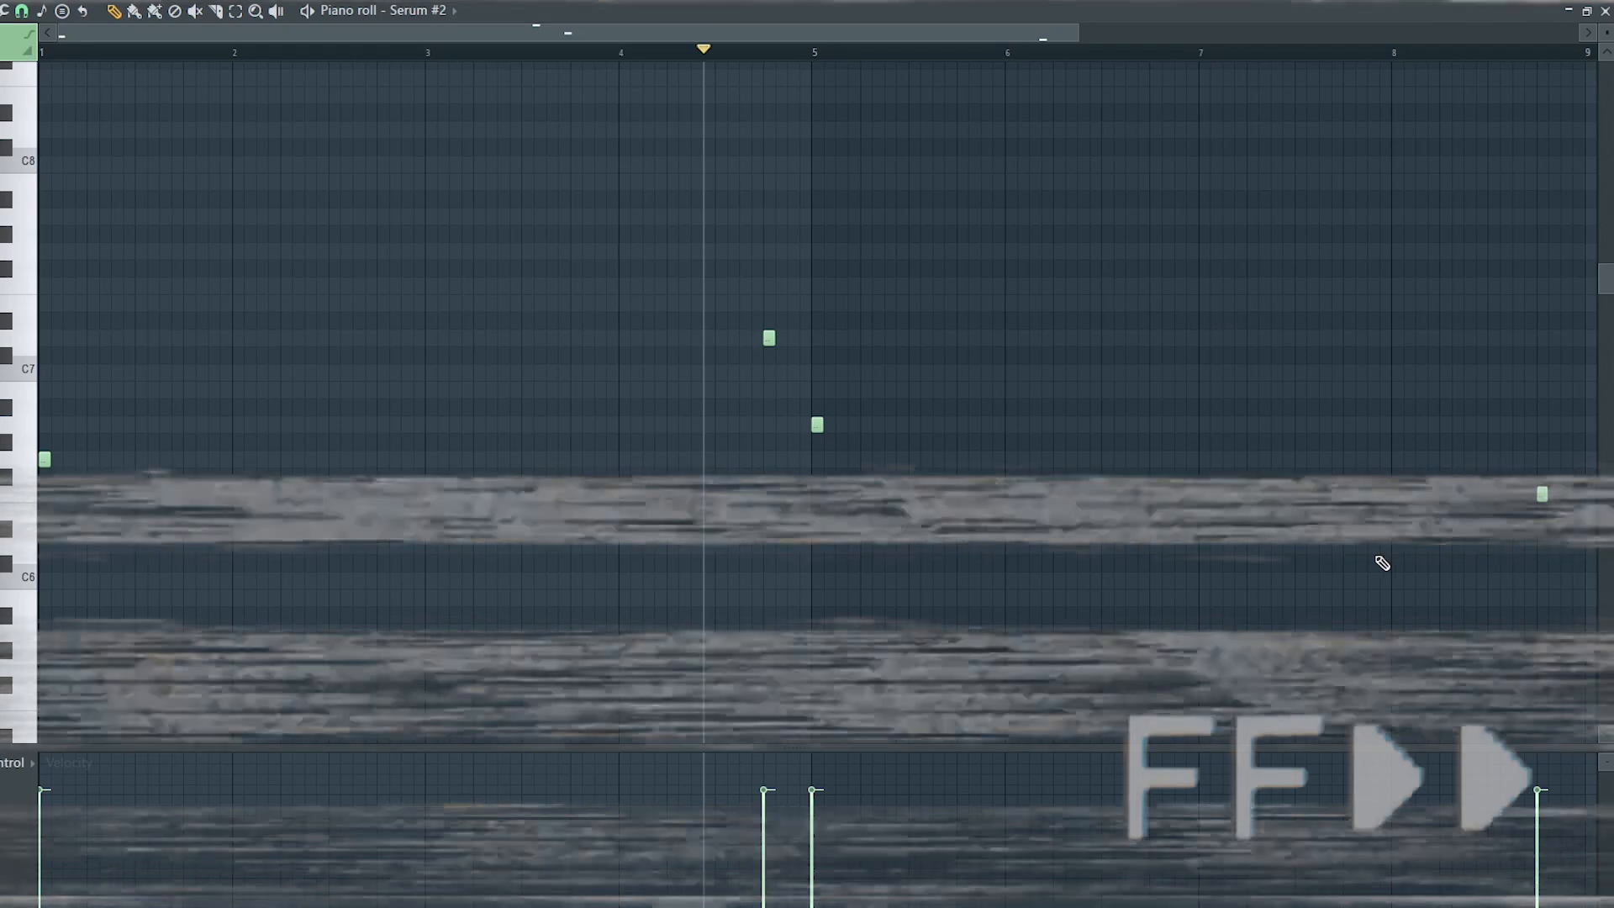
Select all the pluck notes, lengthen them together to two steps each, and deselect them.
{"action": "key", "text": "ctrl+a"}
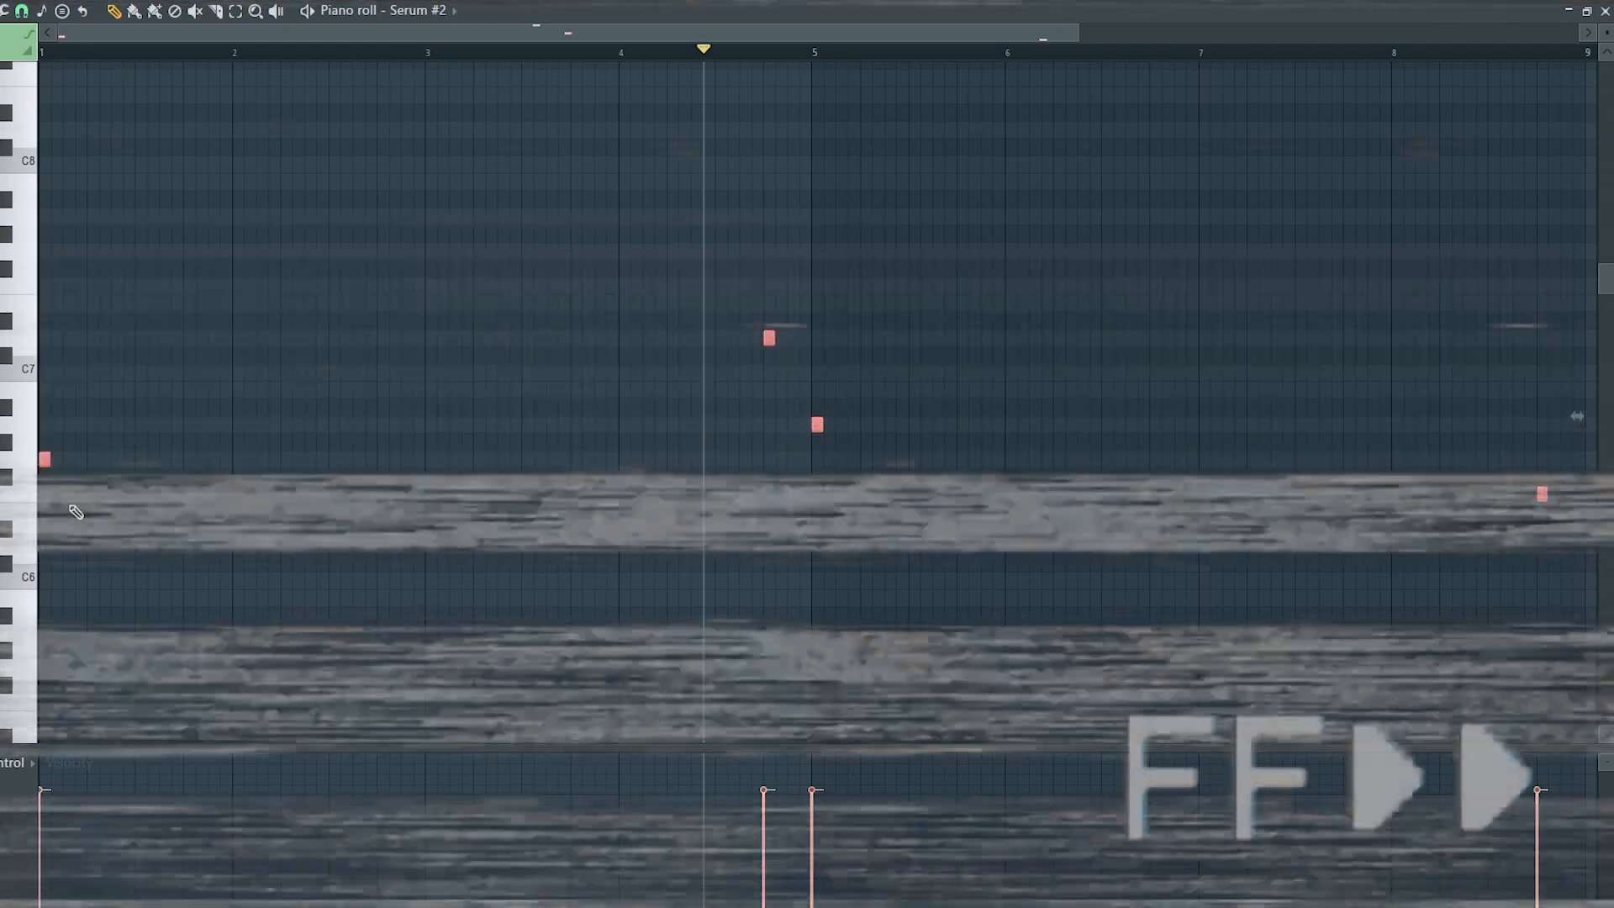
{"action": "left_click_drag", "start_coordinate": [50, 462], "coordinate": [60, 465]}
{"action": "left_click", "coordinate": [191, 486], "text": "ctrl"}
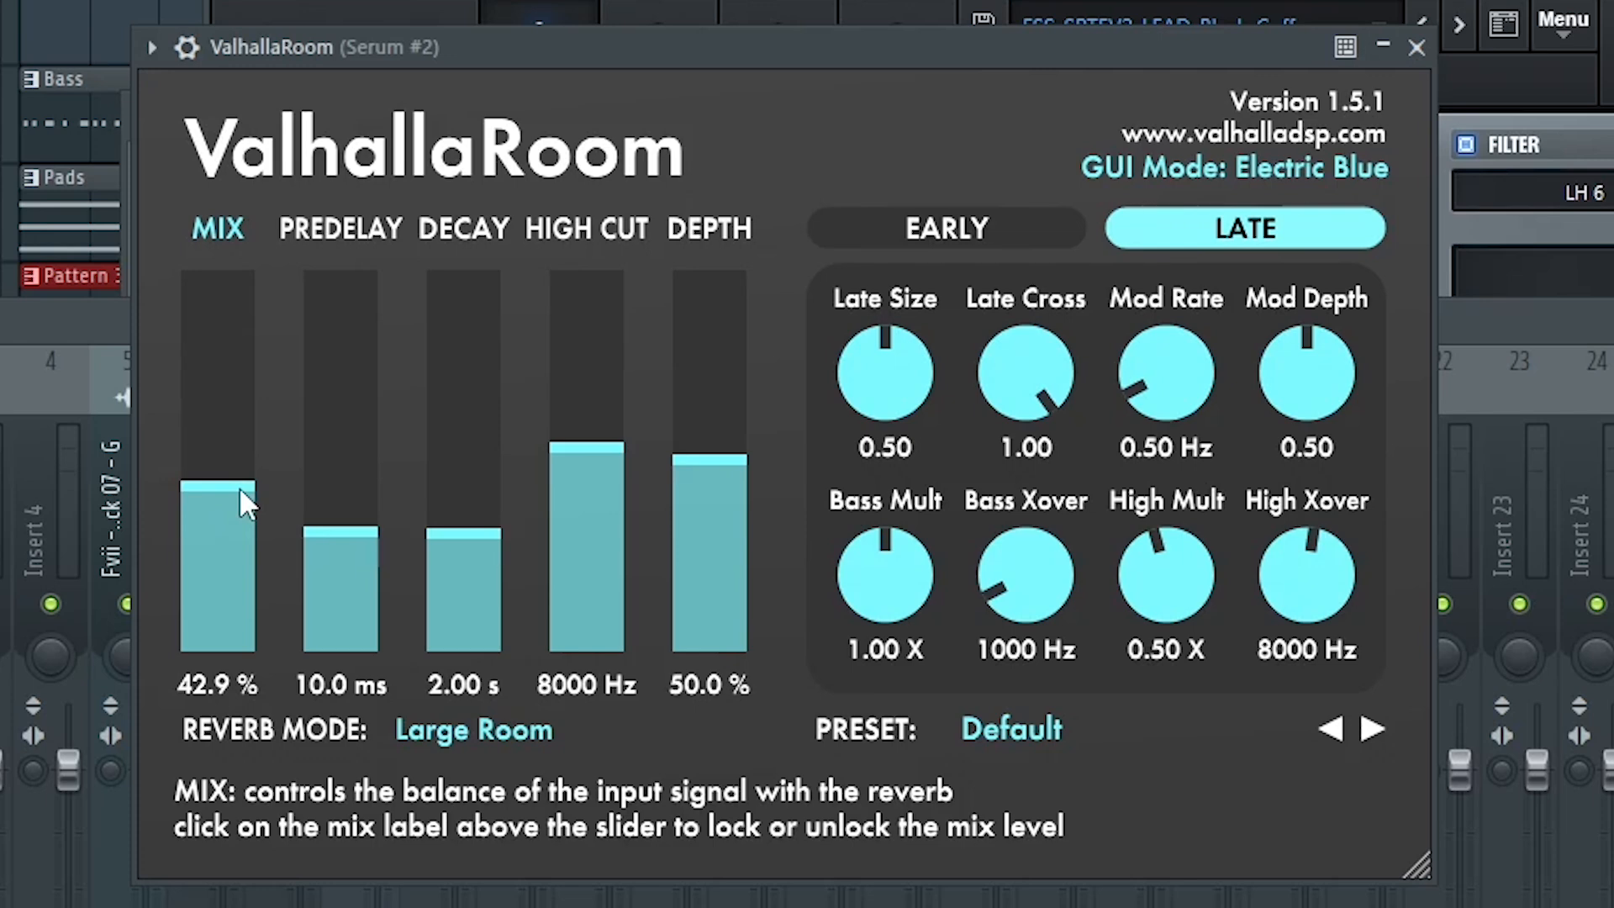
Lower the reverb mix in ValhallaRoom on the Serum #2 mixer track.
{"action": "left_click_drag", "start_coordinate": [241, 491], "coordinate": [240, 521]}
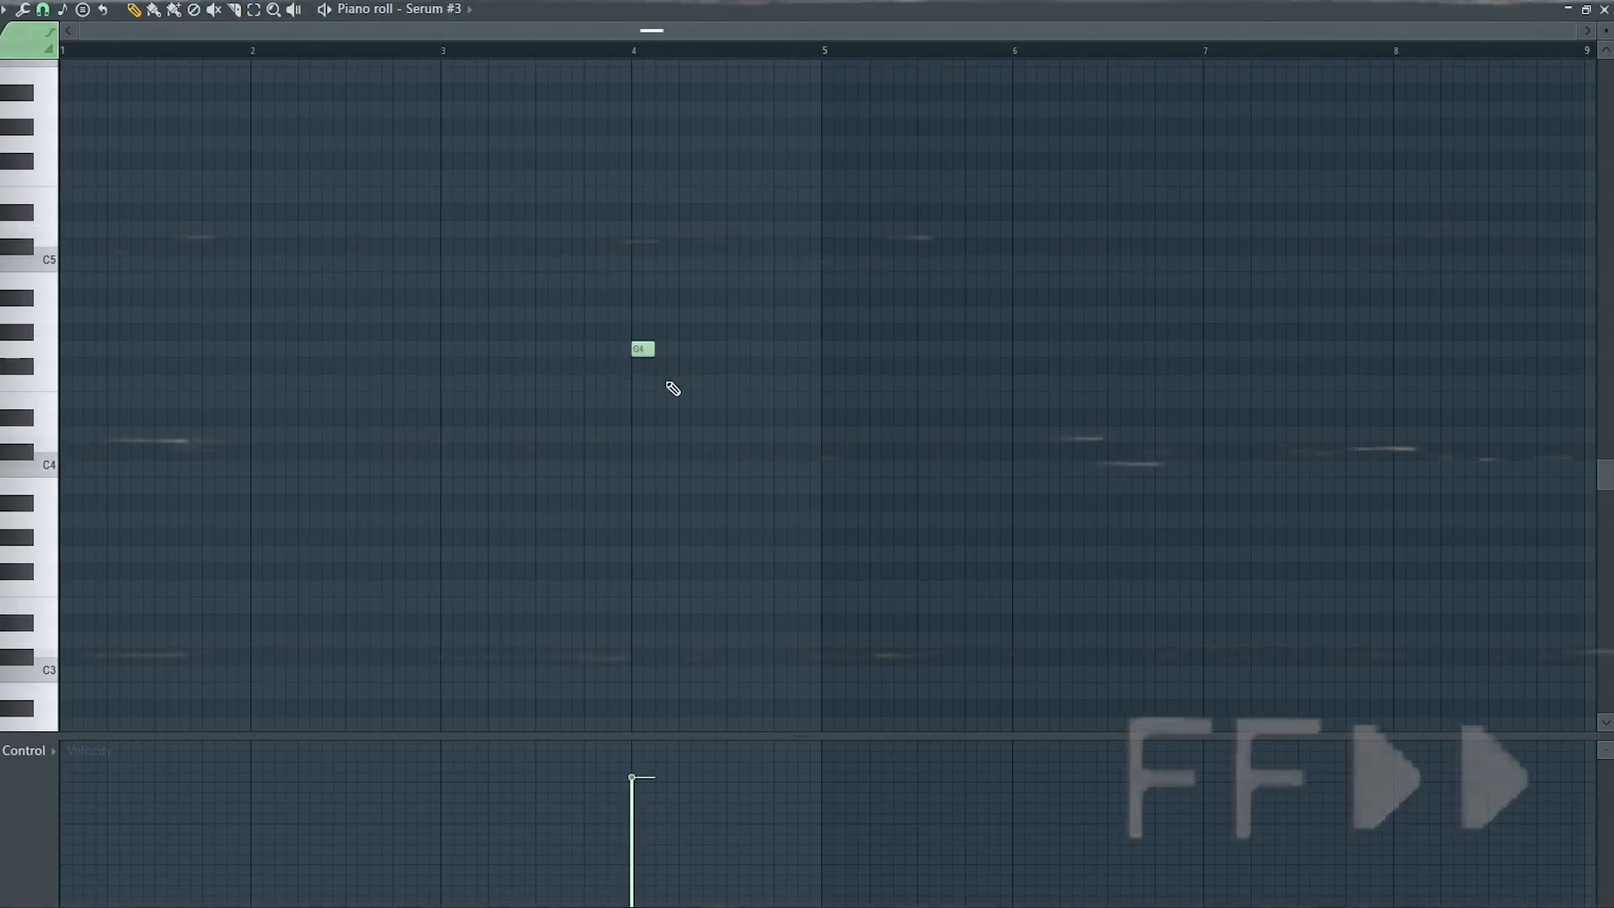
Add half-bar lead notes to Serum #3: D5 from the middle of bar 7 and G4 at the start of bar 8.
{"action": "scroll", "coordinate": [672, 388], "scroll_direction": "up", "scroll_amount": 3}
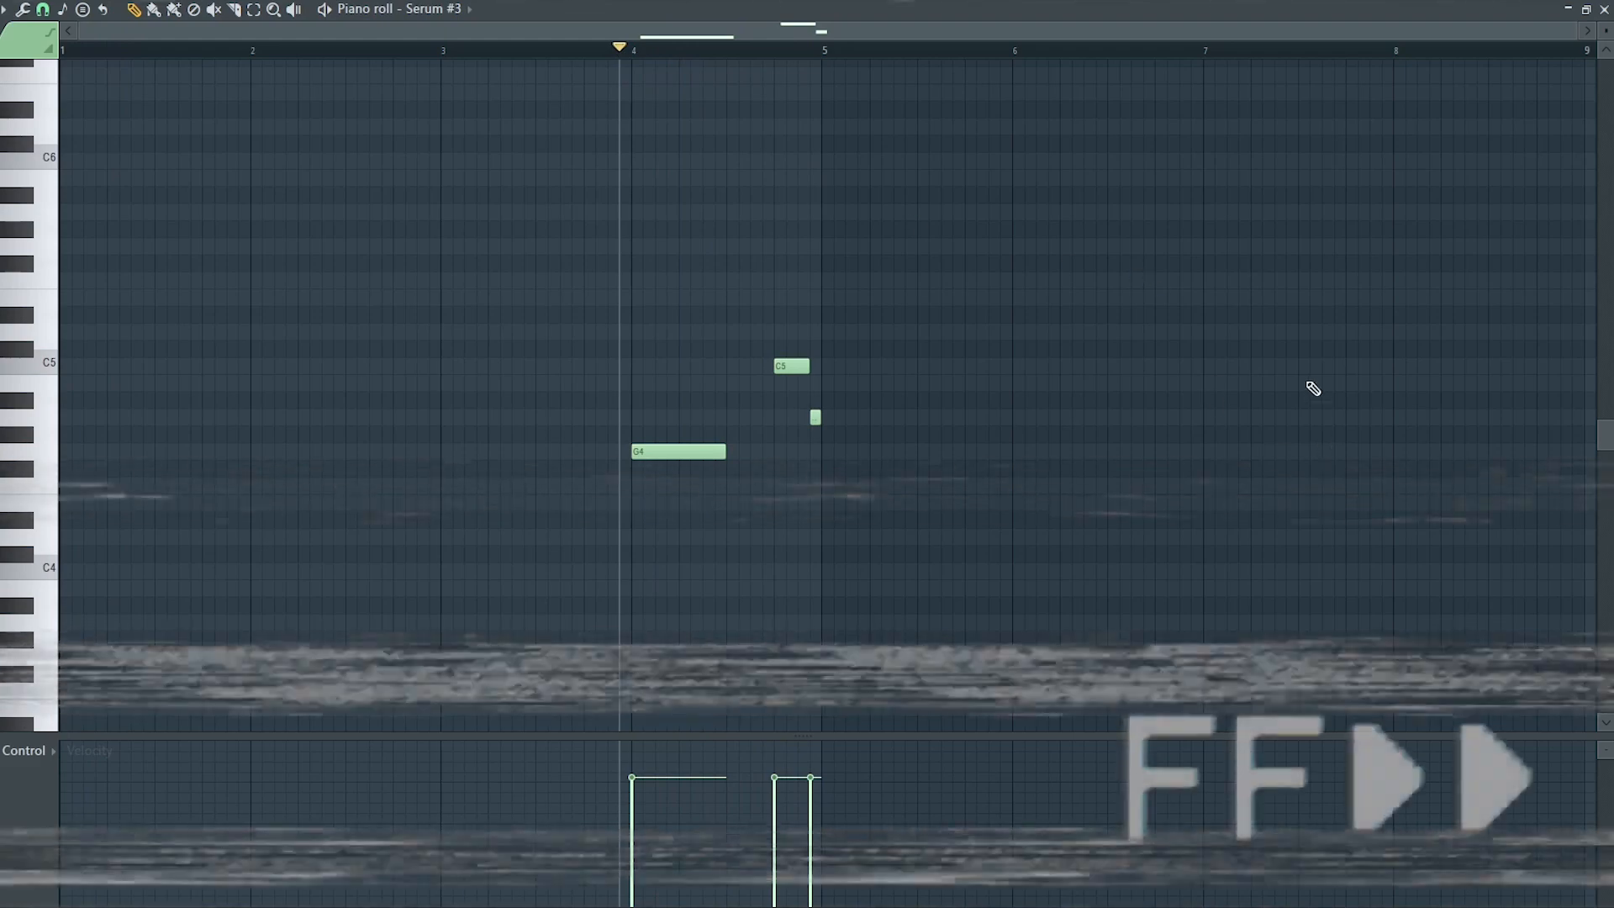
{"action": "left_click", "coordinate": [1306, 334]}
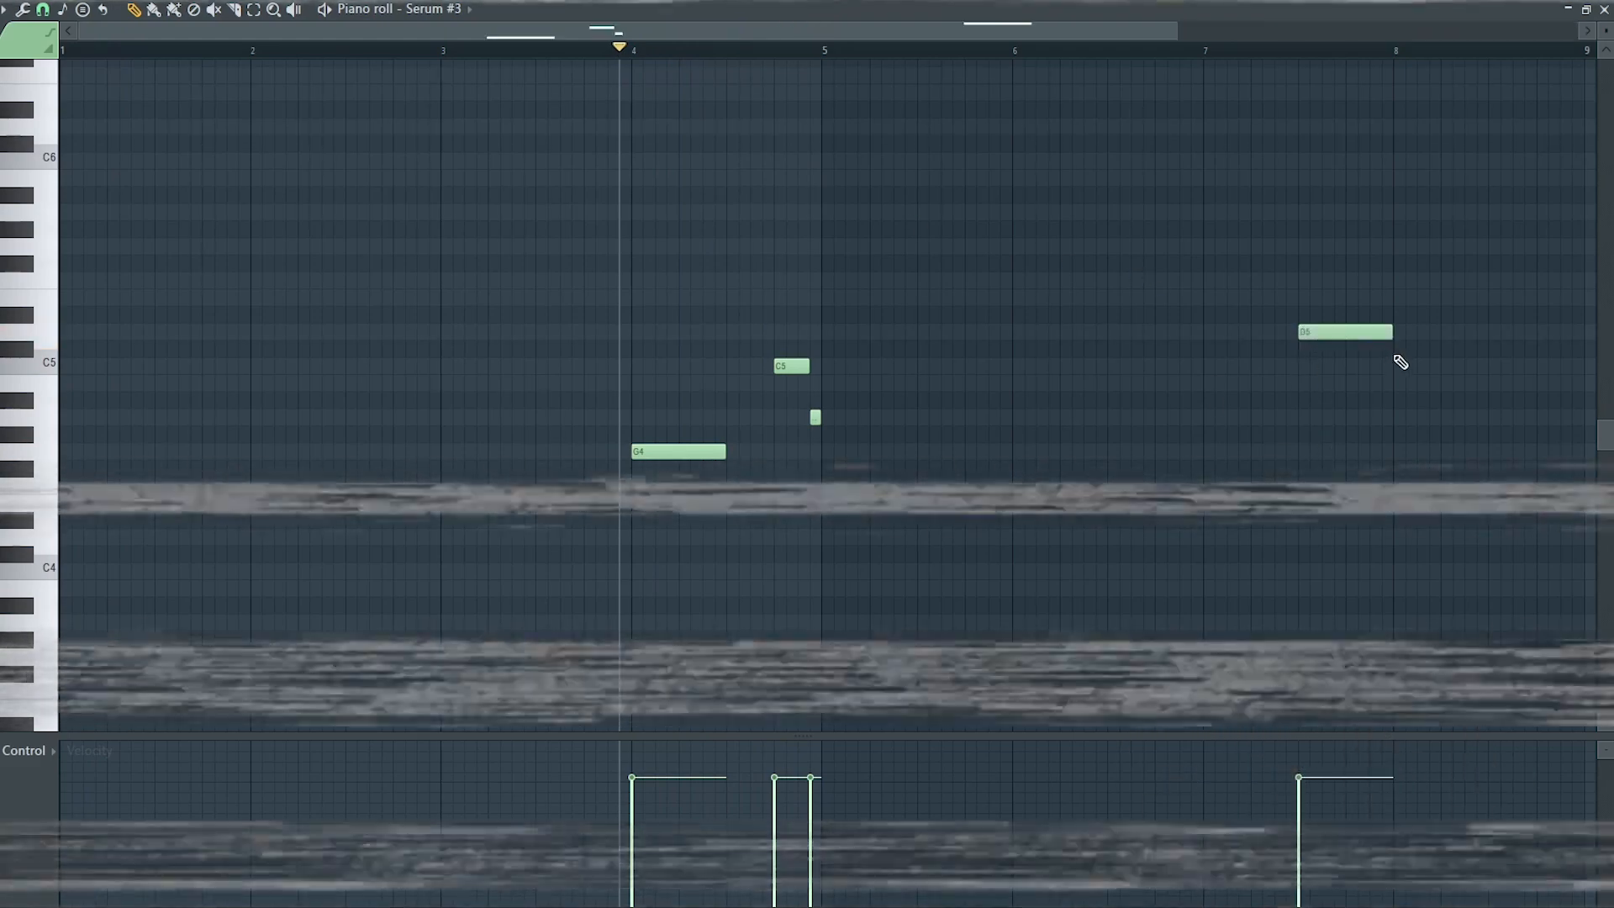
{"action": "left_click", "coordinate": [1404, 467]}
{"action": "left_click_drag", "start_coordinate": [1404, 467], "coordinate": [1416, 448]}
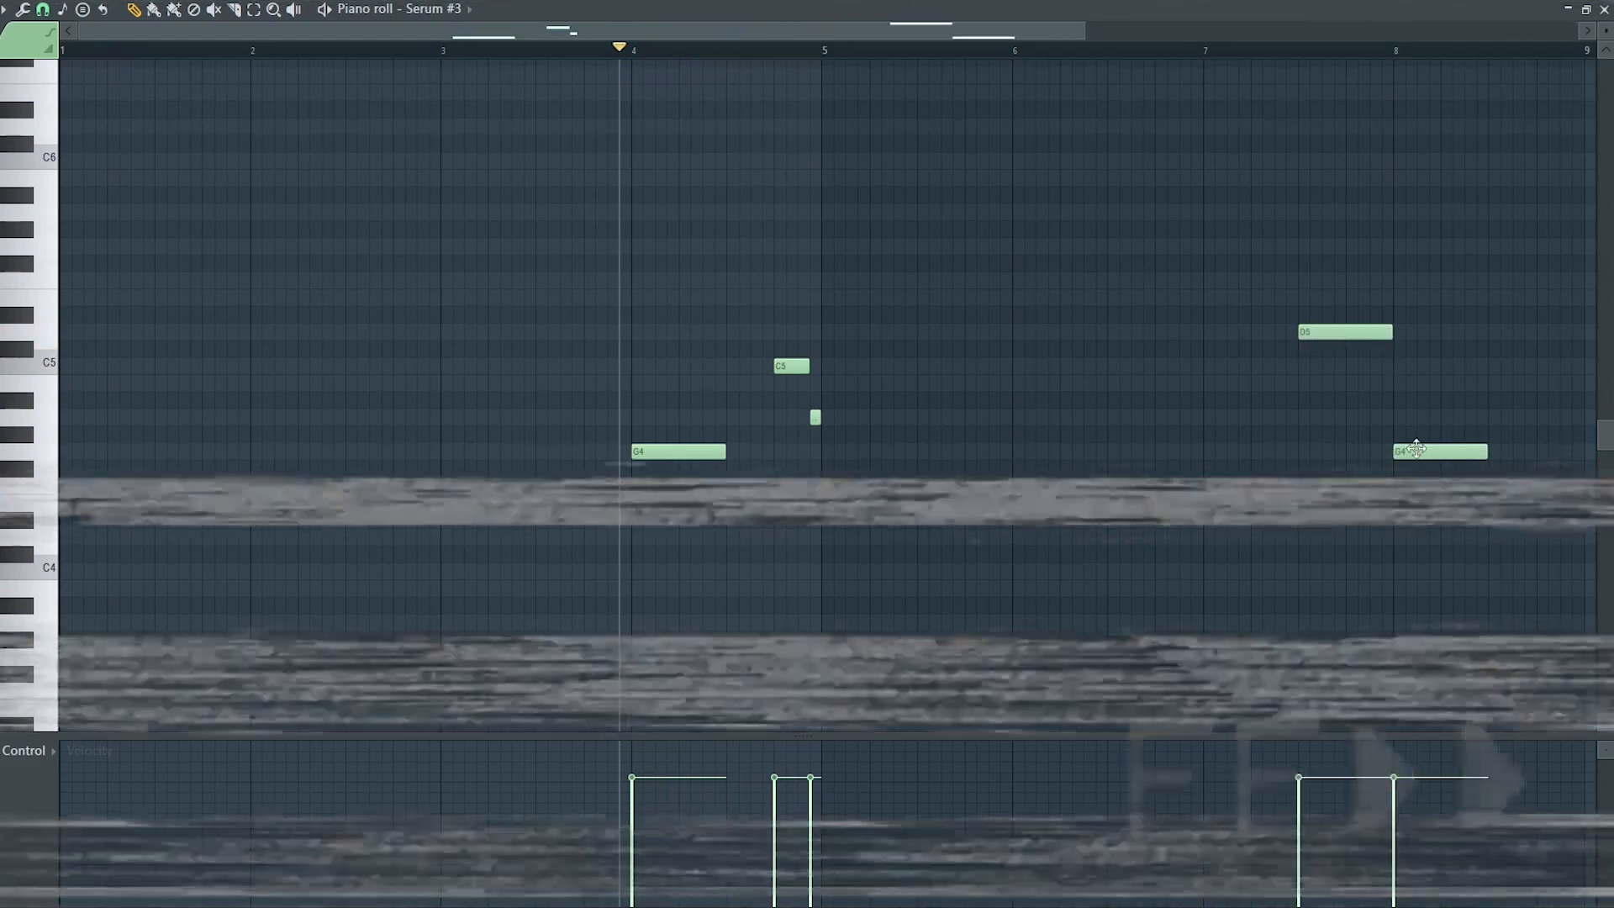
Finish the lead phrase late in bar 8 with D#5 and D5, matching the lengths of the C5 and A4 notes, and play it.
{"action": "left_click", "coordinate": [1562, 299]}
{"action": "right_click", "coordinate": [1561, 302]}
{"action": "left_click", "coordinate": [793, 370]}
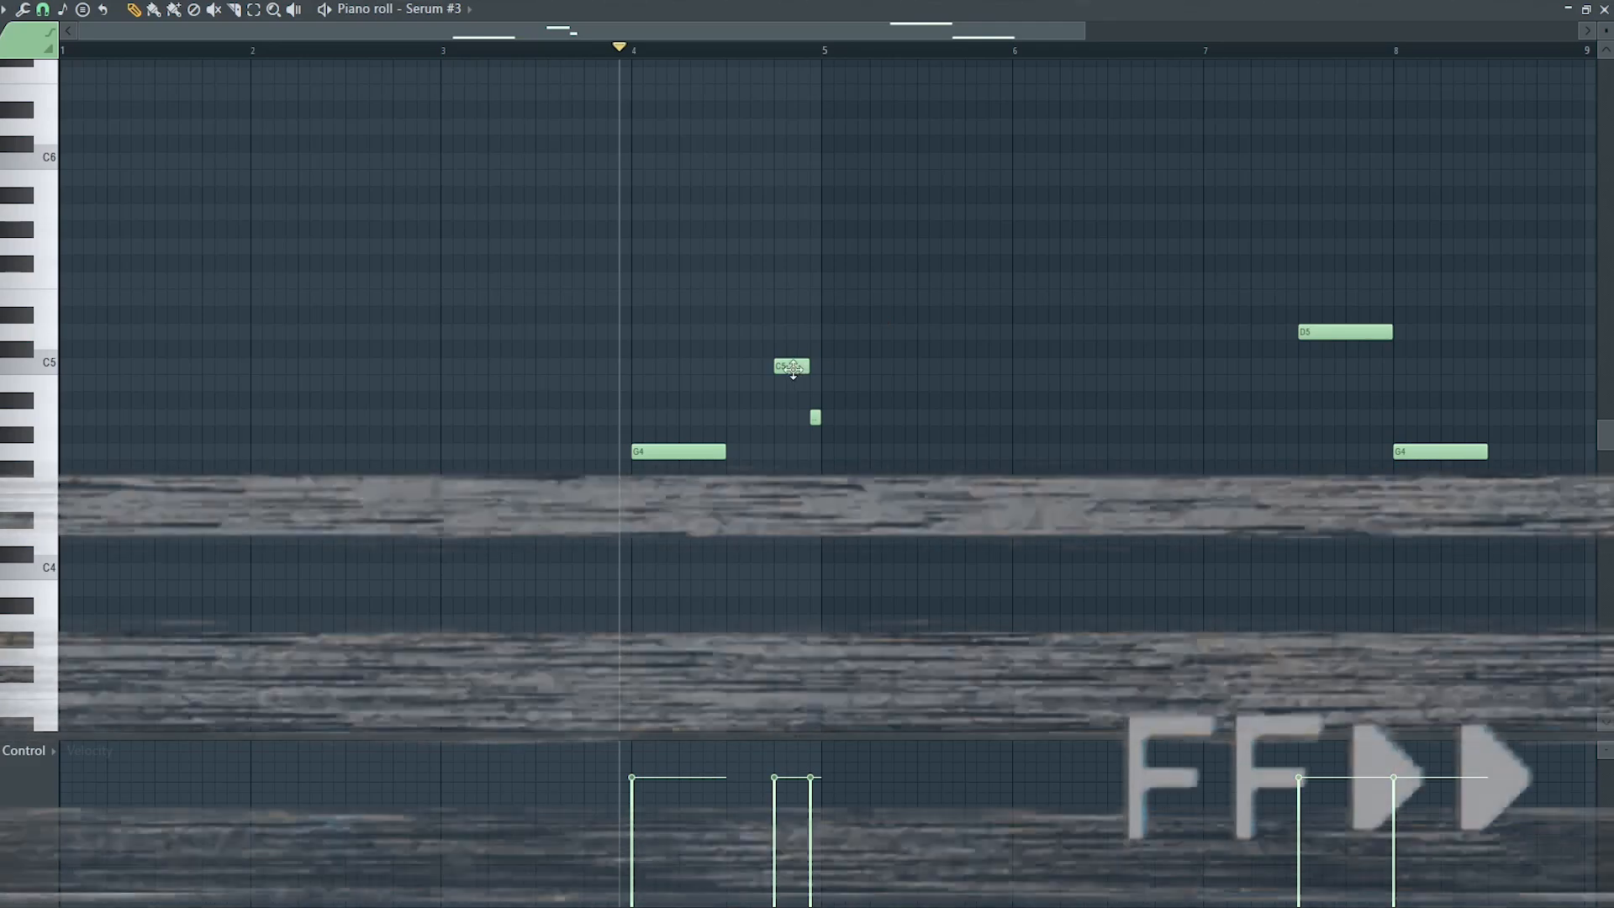
{"action": "left_click", "coordinate": [1561, 317]}
{"action": "left_click", "coordinate": [815, 417]}
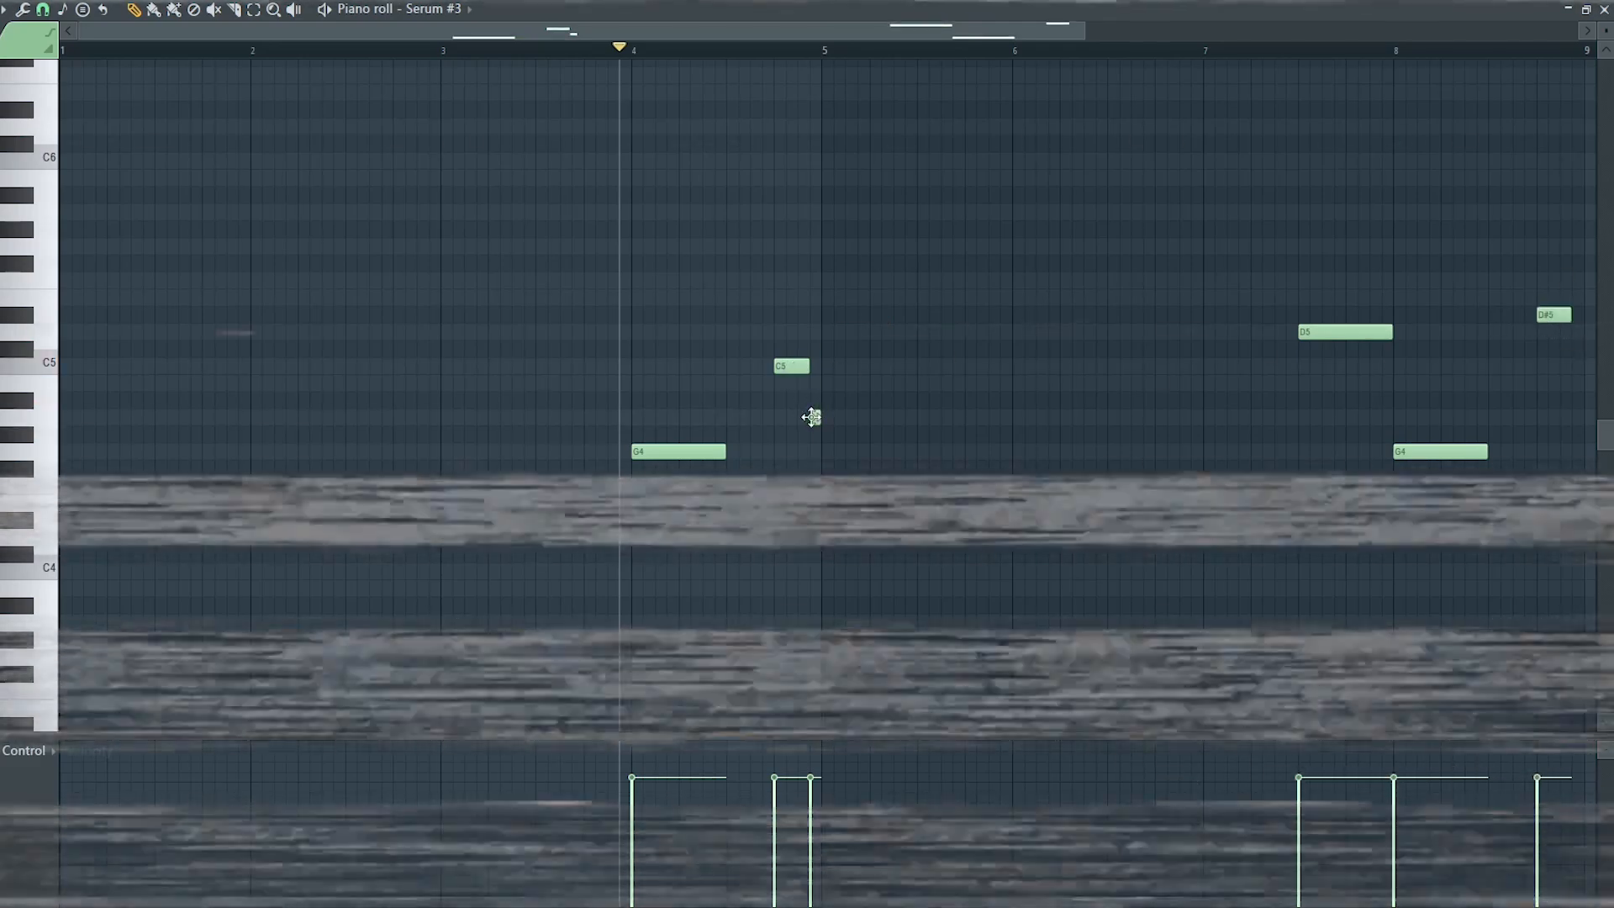
{"action": "left_click", "coordinate": [1578, 332]}
{"action": "key", "text": "space"}
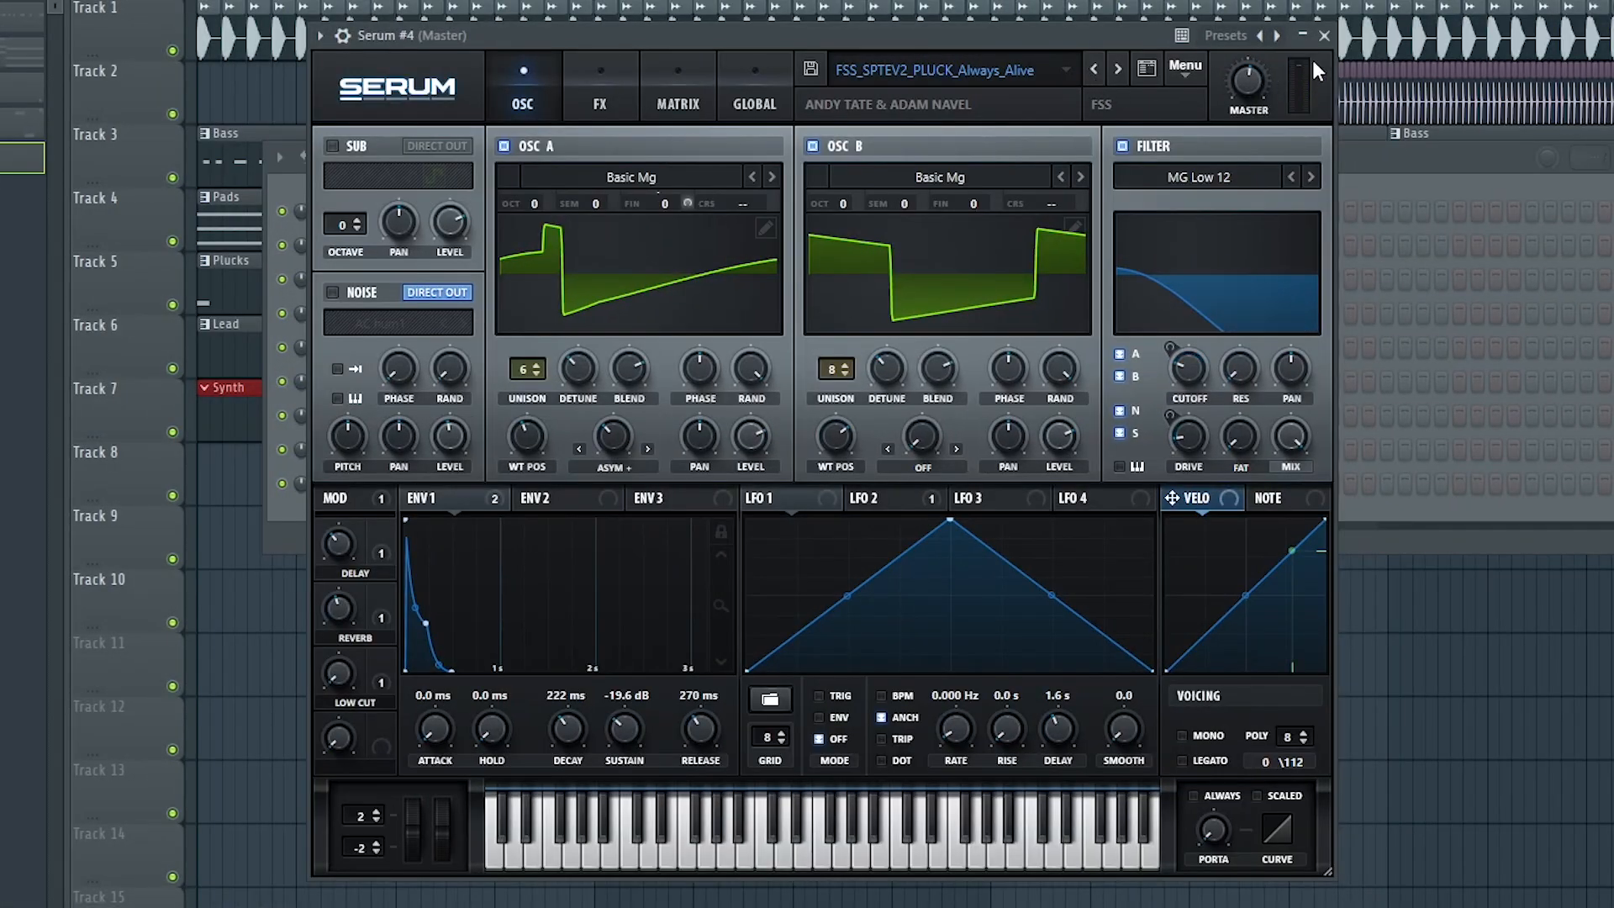
Add a short G3 note to the Serum #4 synth pattern in the second half of bar 1 and audition the pattern.
{"action": "left_click", "coordinate": [300, 402]}
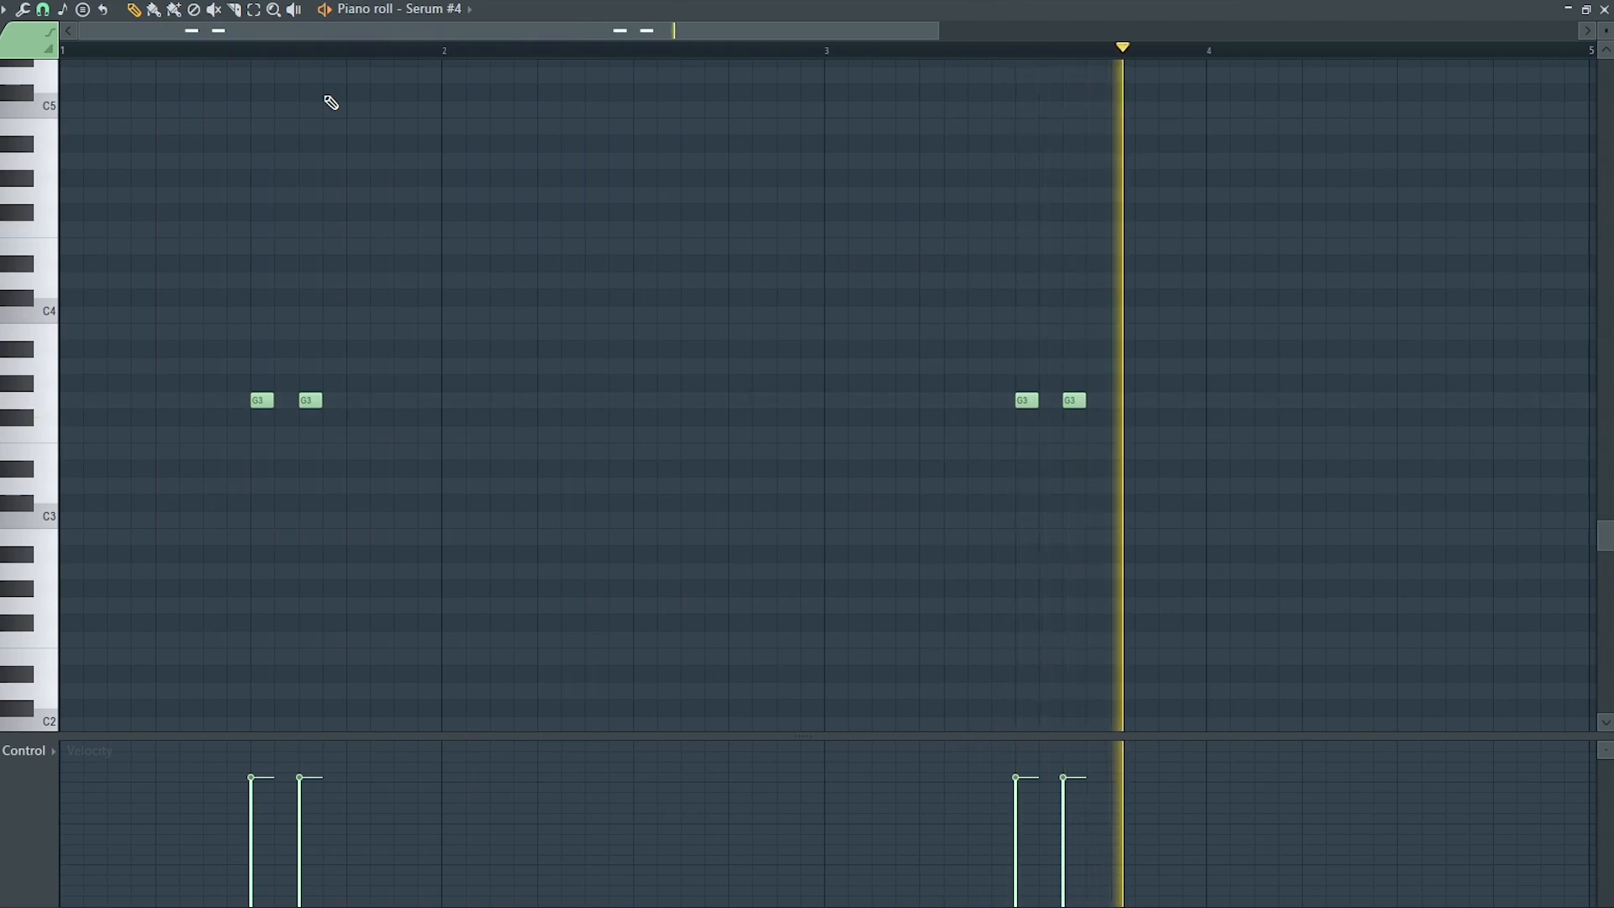
{"action": "key", "text": "space"}
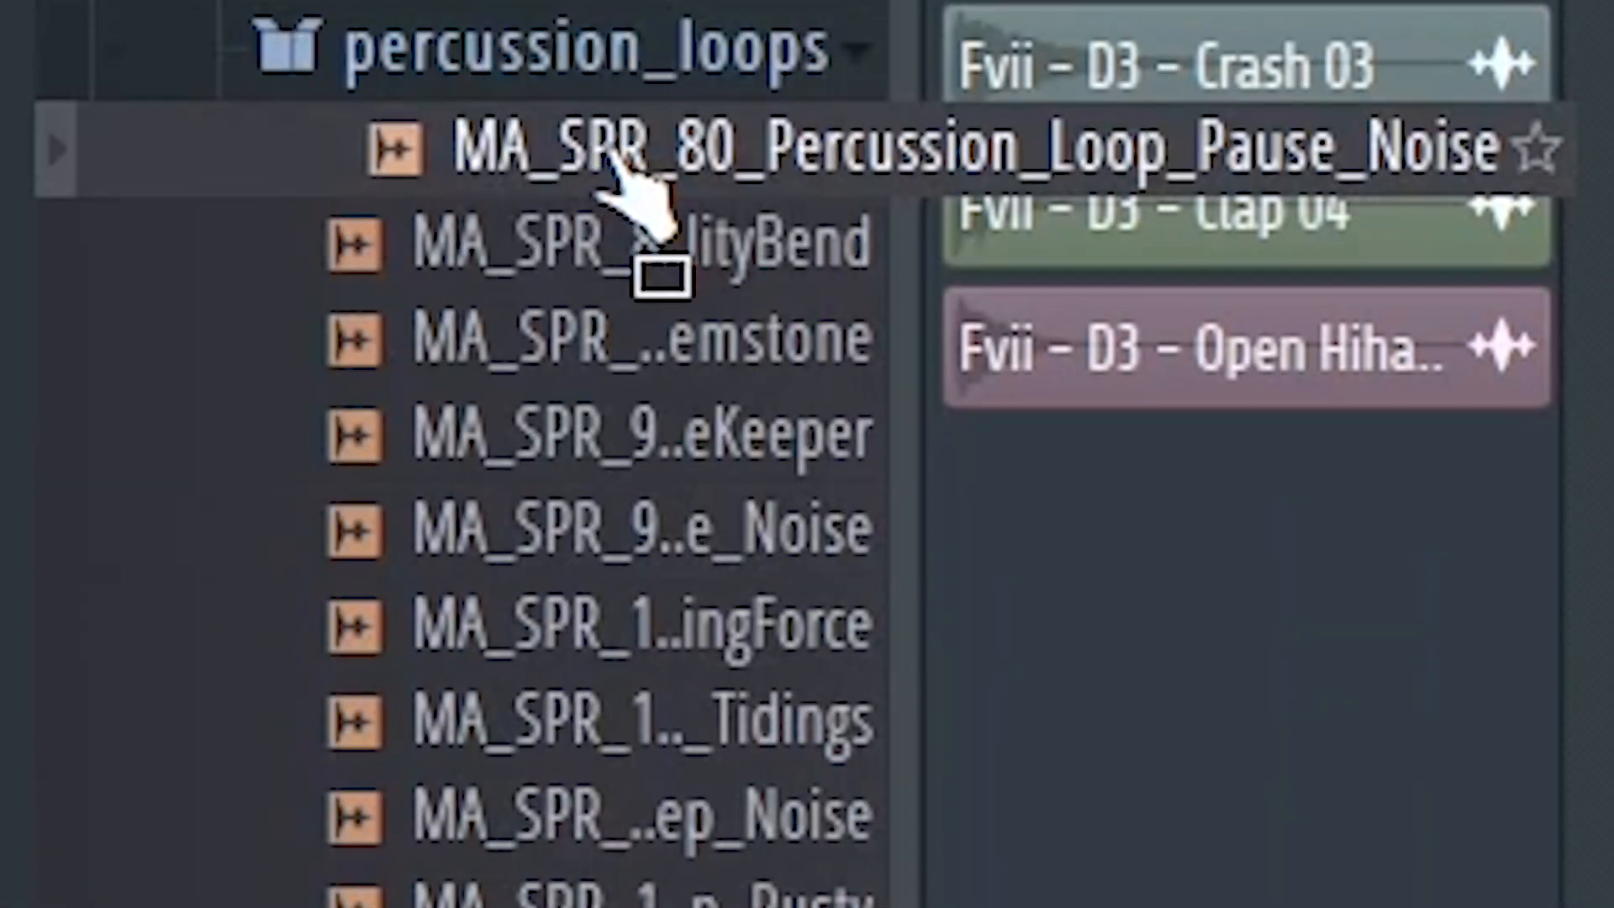
Place the MA_SPR_80_Percussion_Loop_Pause_Noise sample at bar 1 of playlist Track 8, and open and close its channel settings.
{"action": "left_click_drag", "start_coordinate": [622, 168], "coordinate": [139, 496]}
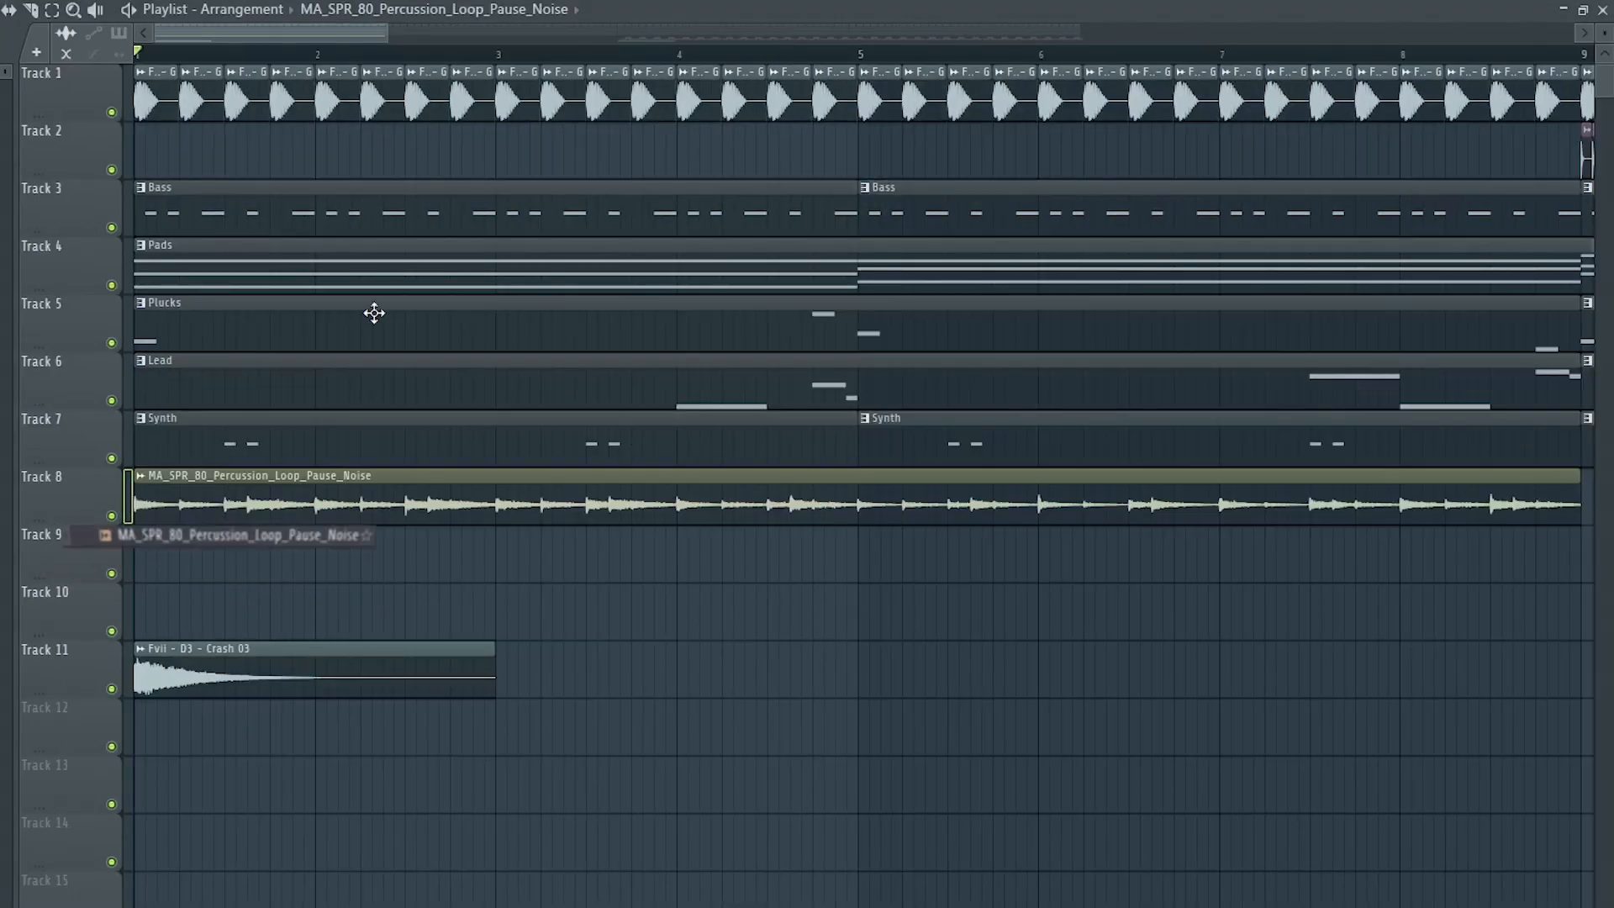
{"action": "double_click", "coordinate": [277, 514]}
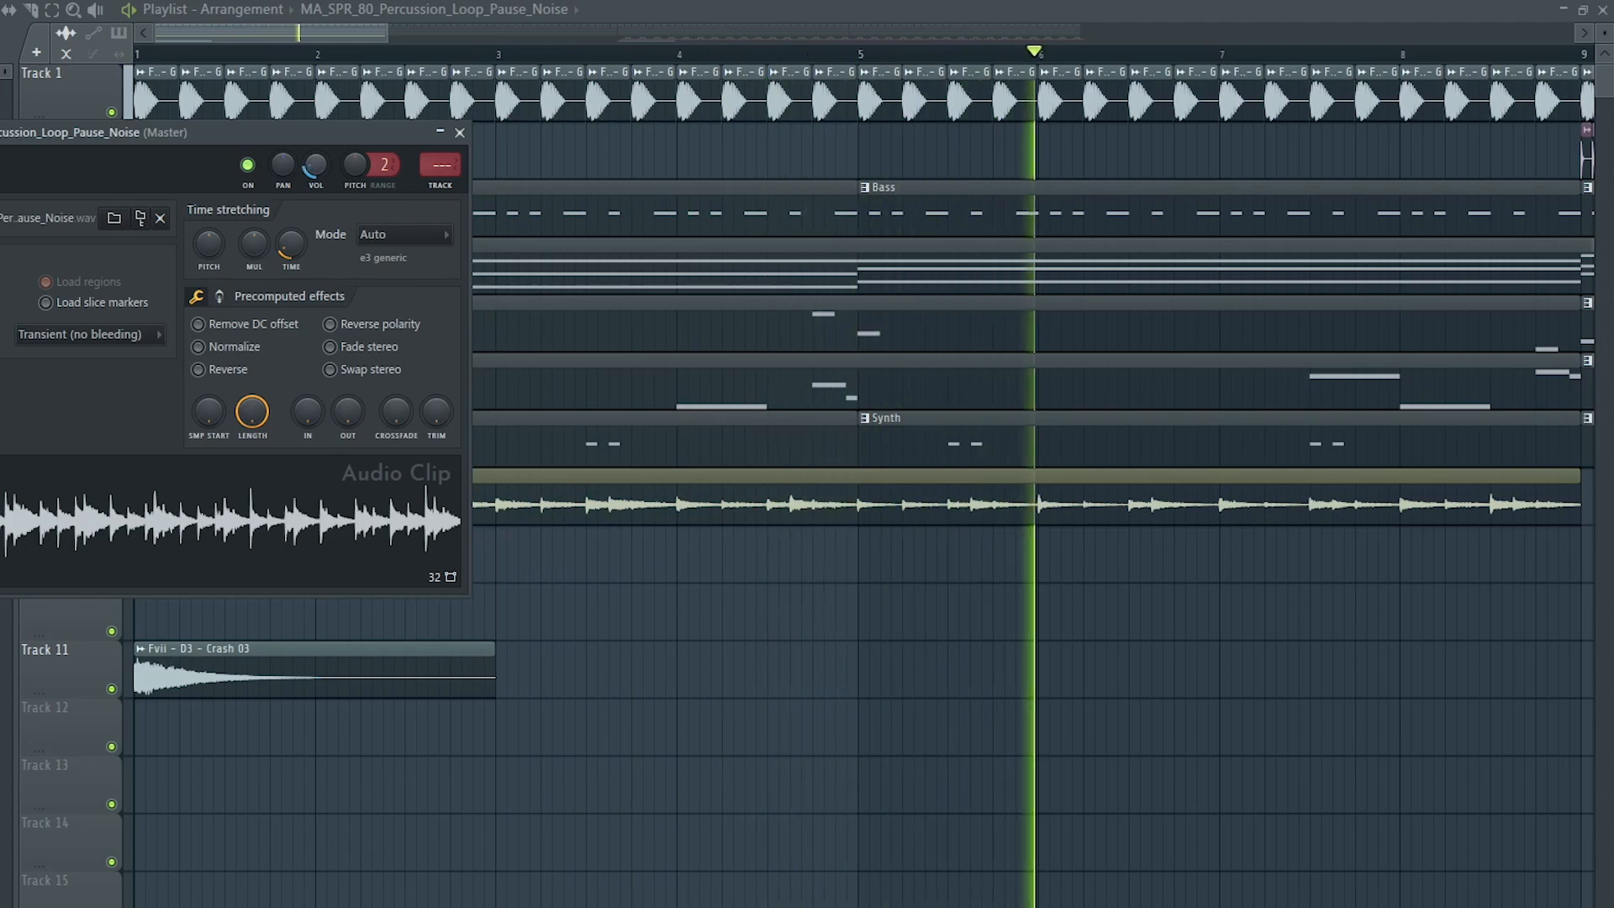
{"action": "left_click", "coordinate": [460, 133]}
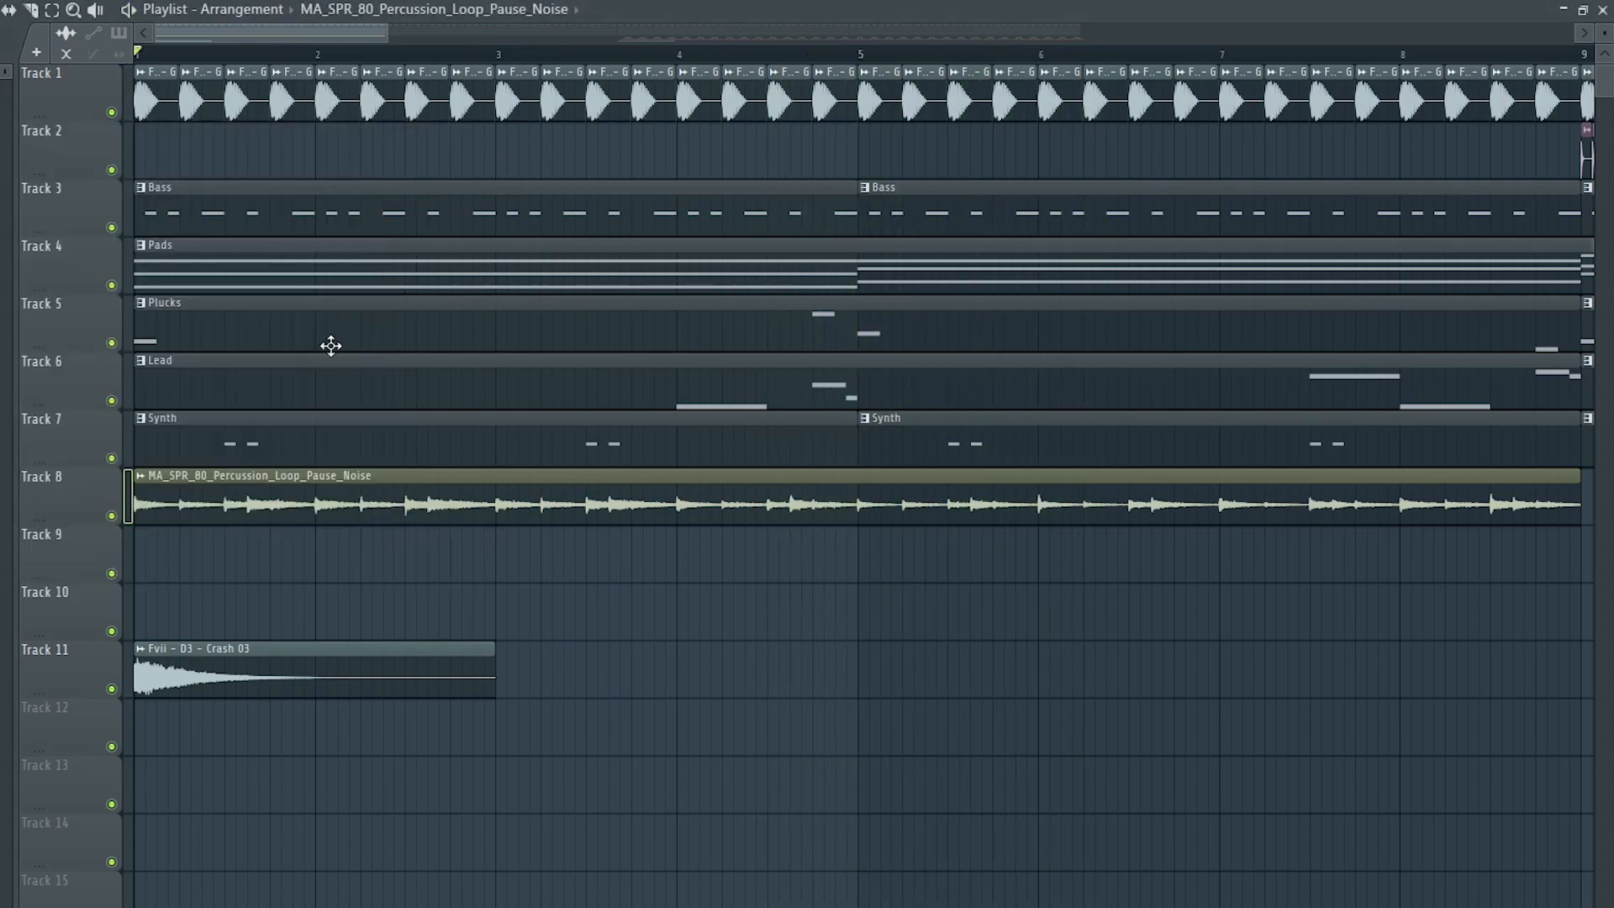
Duplicate the percussion loop three times along the playlist.
{"action": "scroll", "coordinate": [328, 346], "scroll_direction": "down", "scroll_amount": 5}
{"action": "key", "text": "ctrl+b"}
{"action": "key", "text": "ctrl+b"}
{"action": "key", "text": "ctrl+b"}
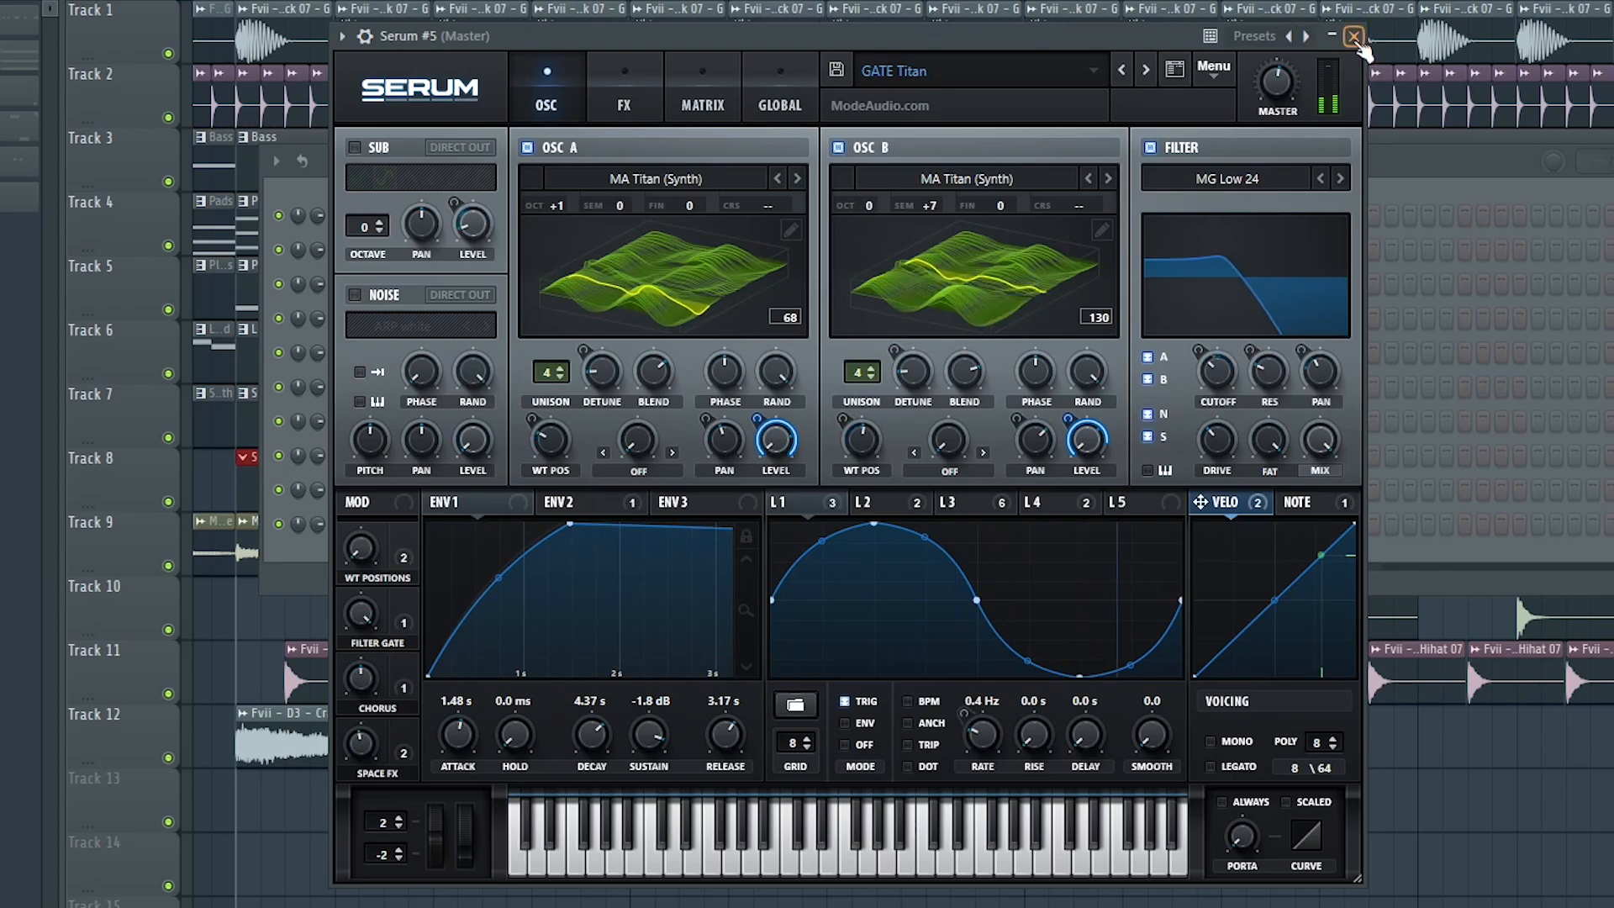
Close the Serum #5 synth with its GATE Titan preset and stretch its G5 note to nearly the end of bar 4.
{"action": "left_click", "coordinate": [1354, 36]}
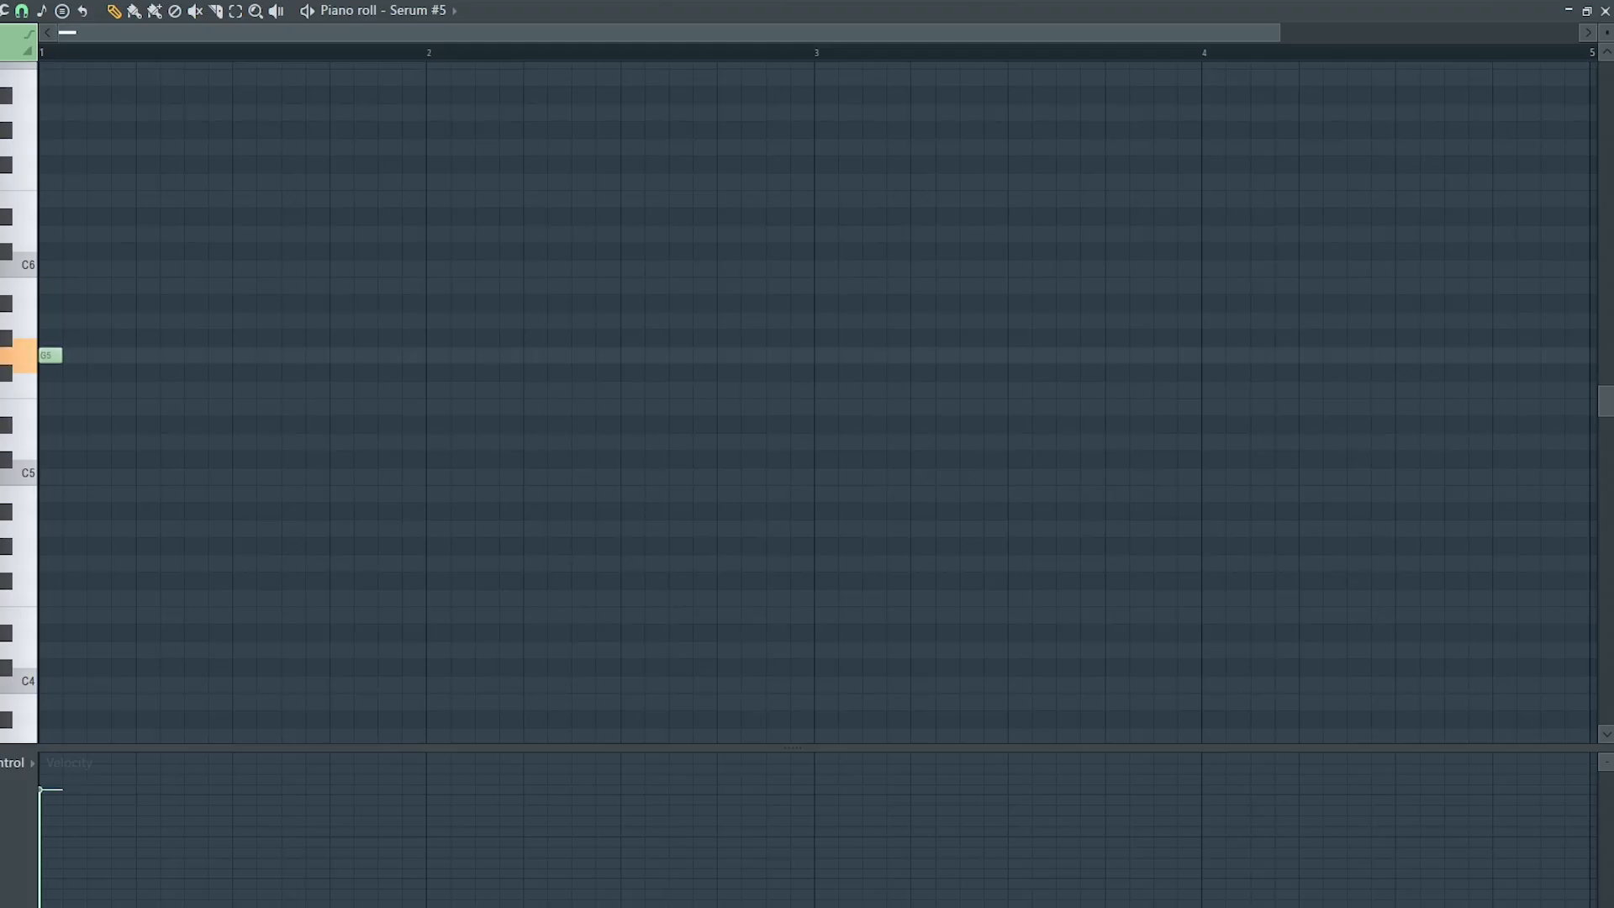
{"action": "left_click_drag", "start_coordinate": [61, 357], "coordinate": [1453, 411]}
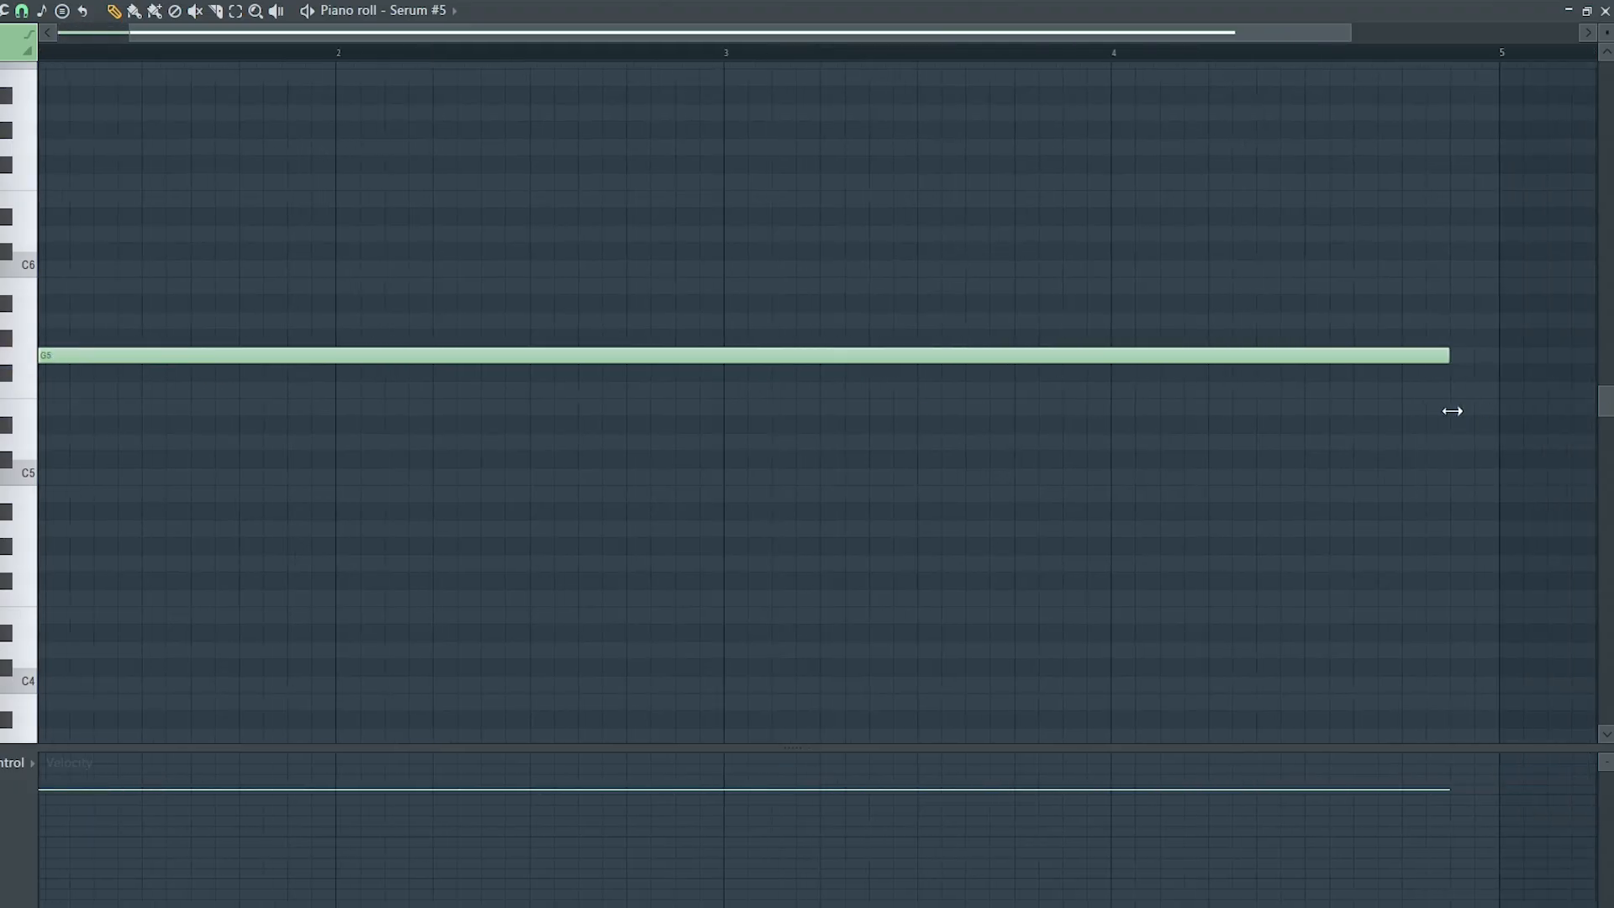
{"action": "left_click_drag", "start_coordinate": [695, 37], "coordinate": [390, 34]}
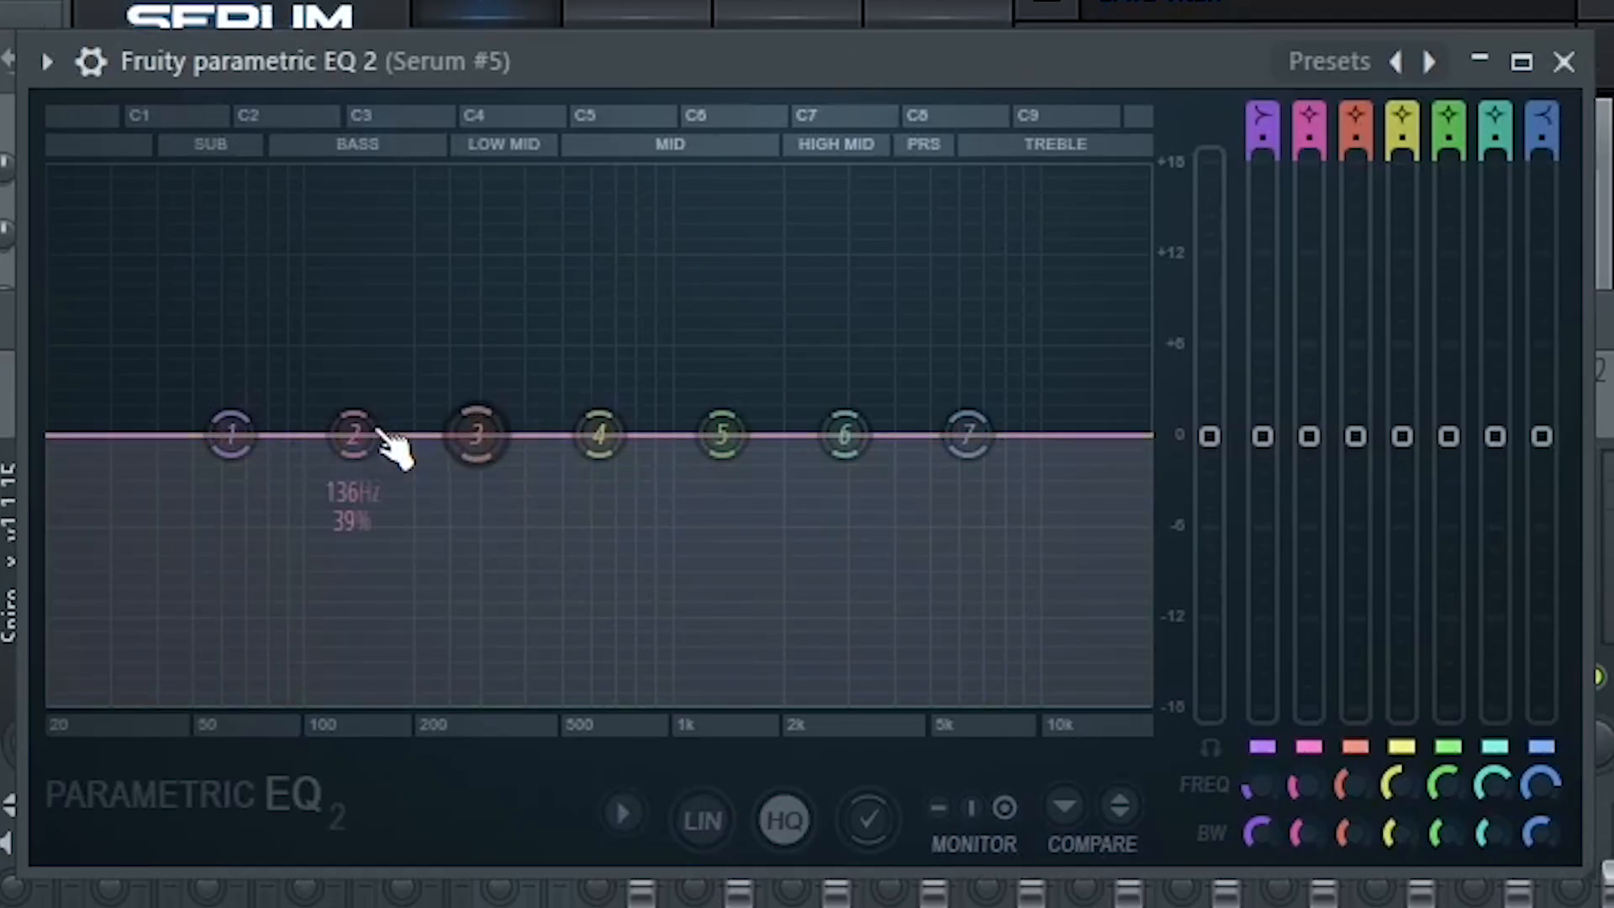
Set band 1 of the Serum #5 EQ to a Steep 6 high pass at about 200 Hz and raise treble band 7.
{"action": "right_click", "coordinate": [231, 436]}
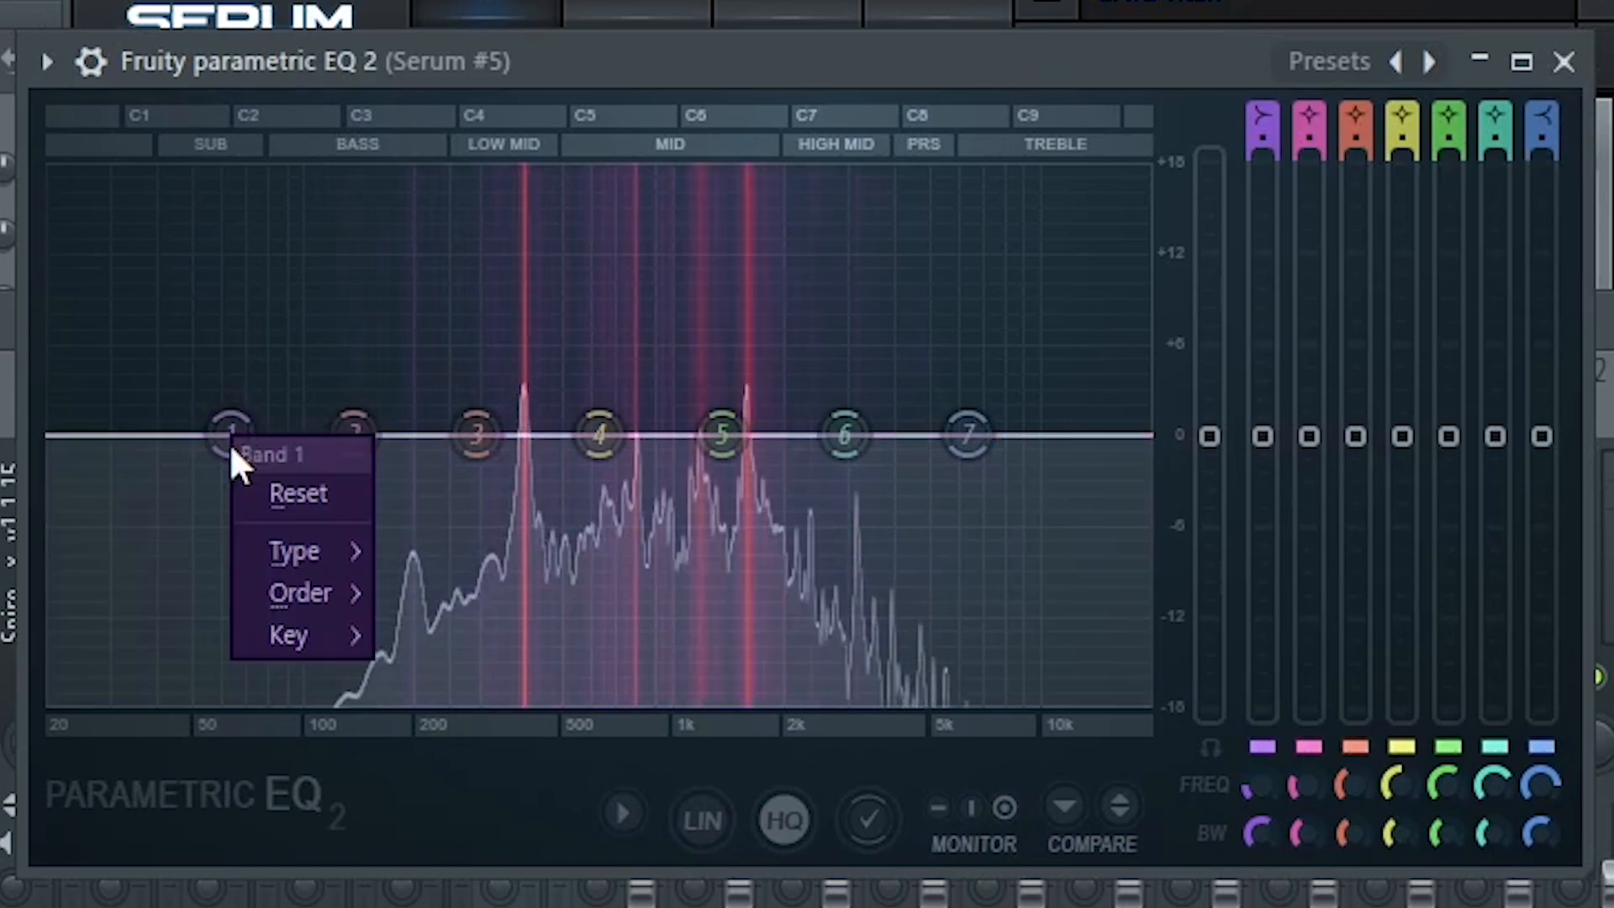
{"action": "mouse_move", "coordinate": [320, 599]}
{"action": "left_click", "coordinate": [532, 634]}
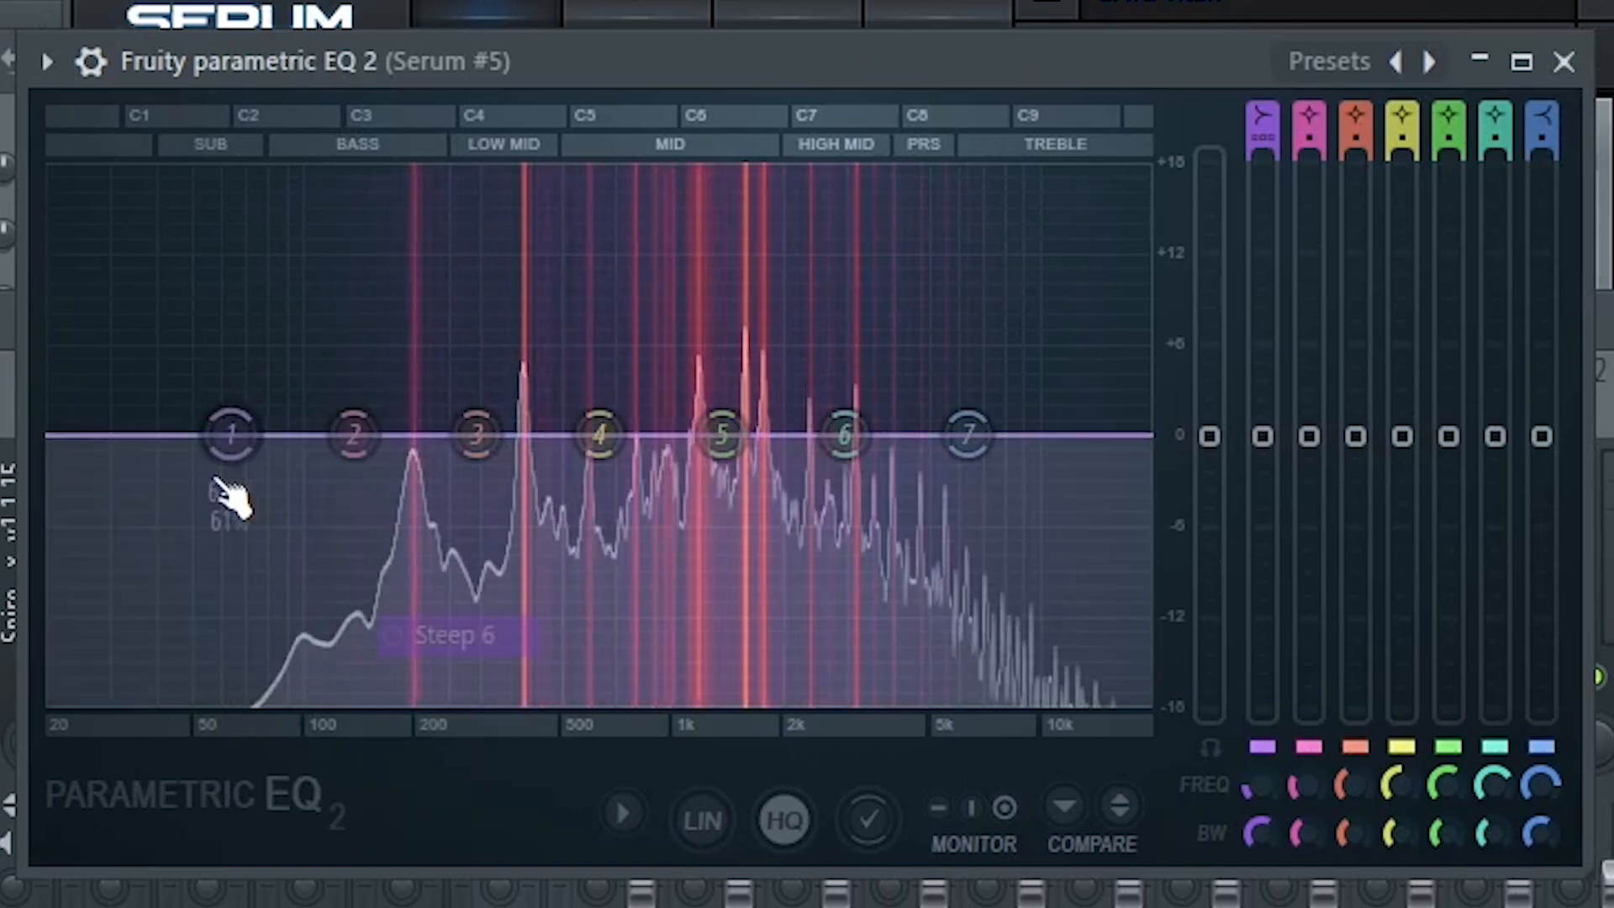
{"action": "right_click", "coordinate": [231, 435]}
{"action": "mouse_move", "coordinate": [347, 570]}
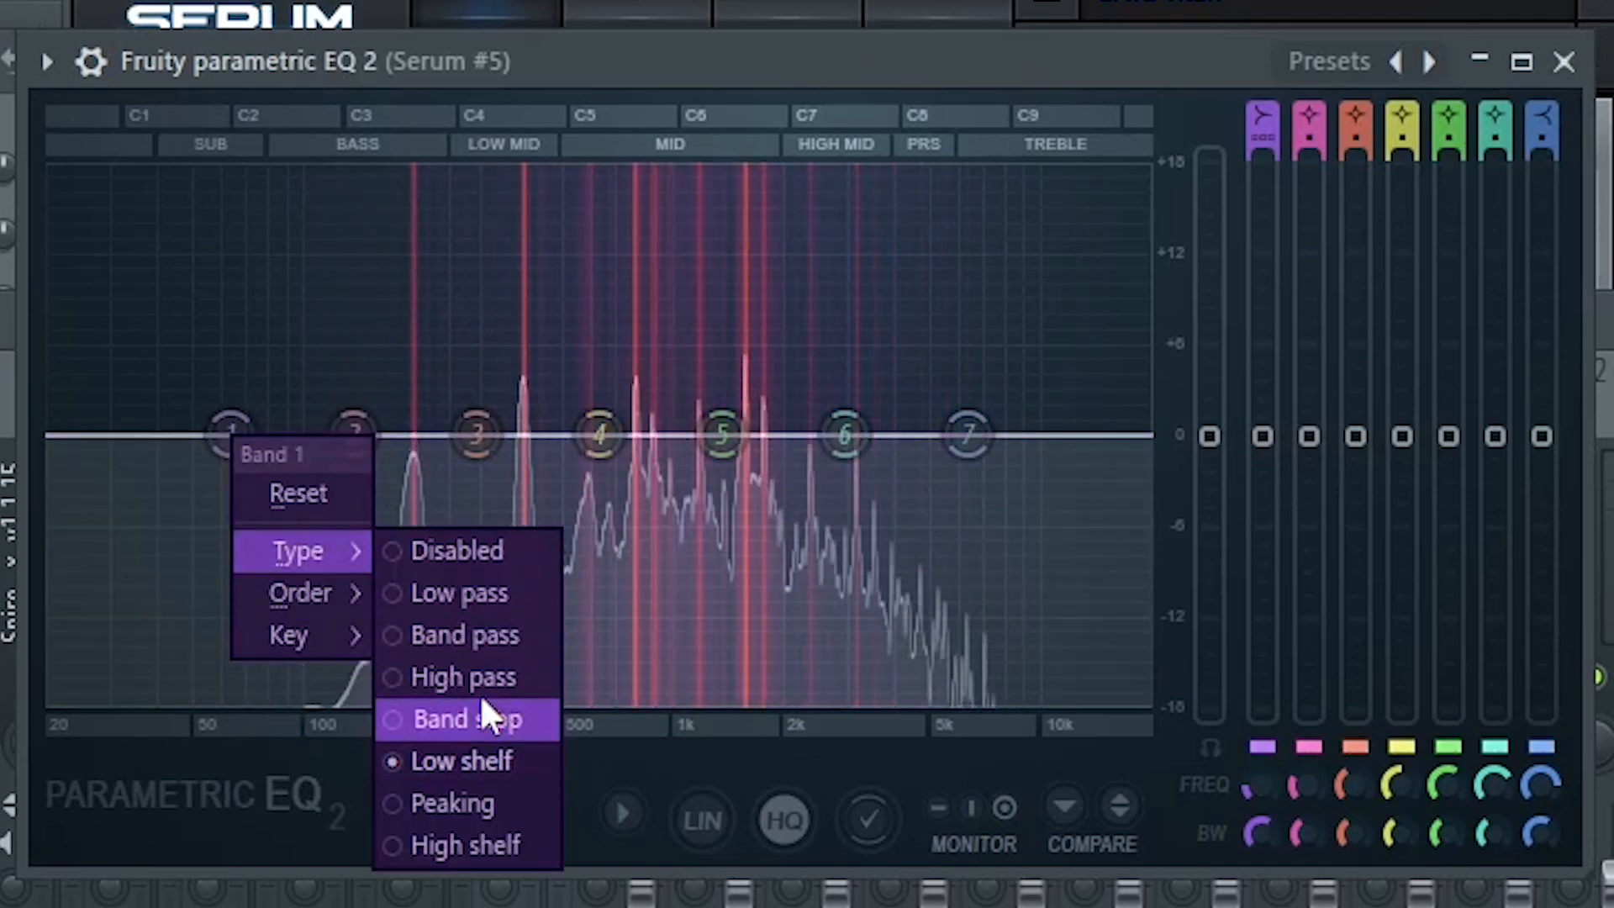
{"action": "left_click", "coordinate": [470, 674]}
{"action": "left_click_drag", "start_coordinate": [228, 434], "coordinate": [412, 434]}
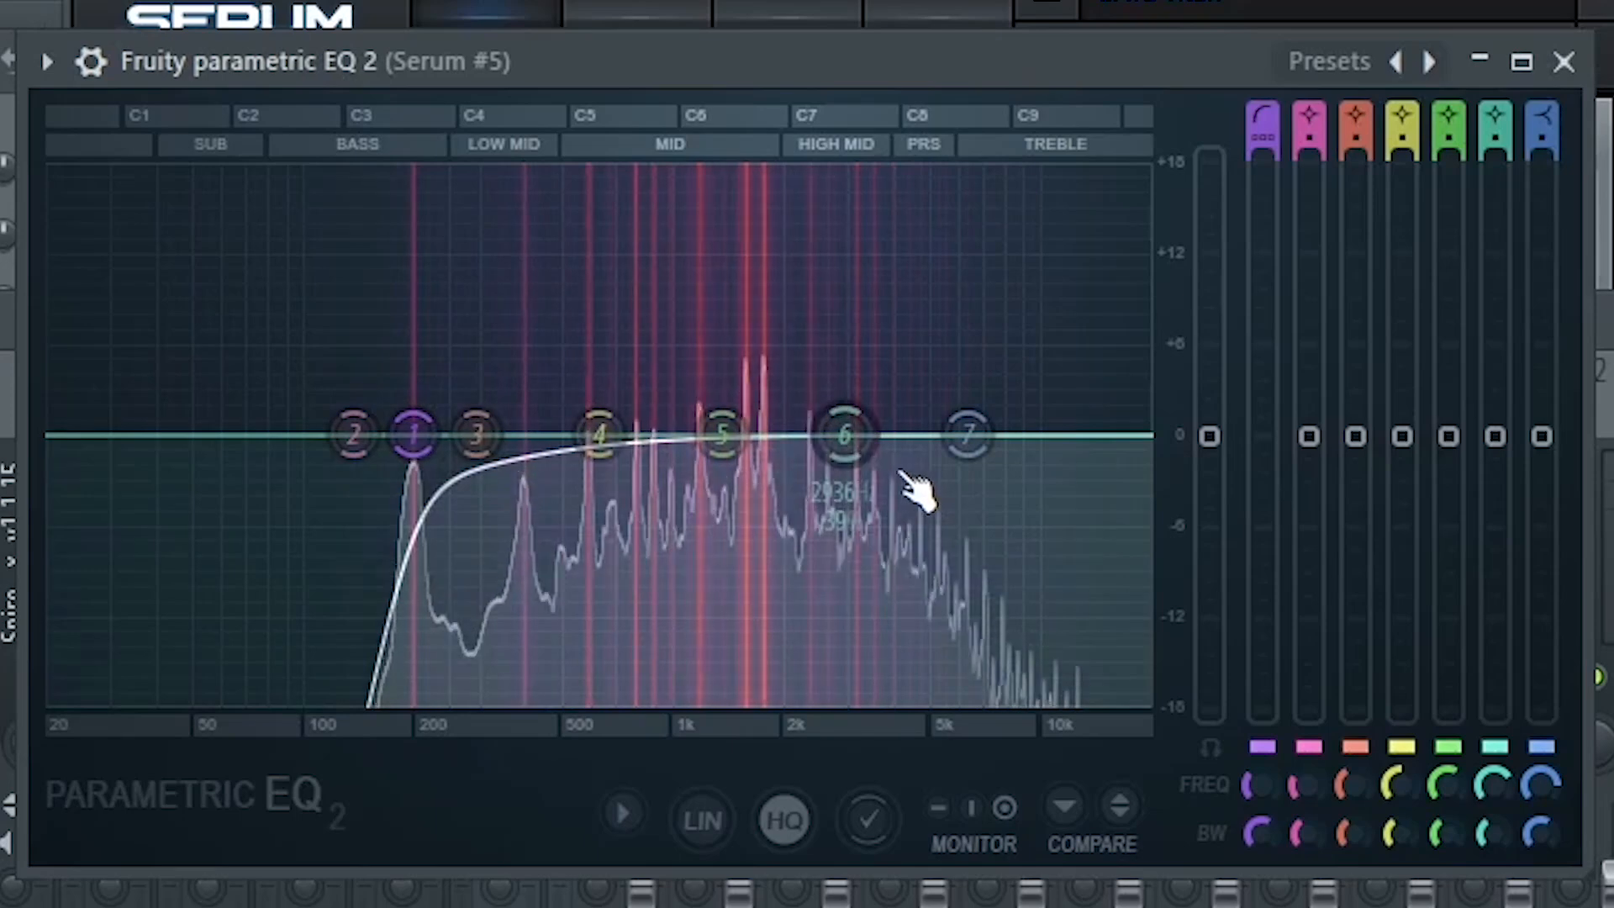
{"action": "left_click_drag", "start_coordinate": [967, 434], "coordinate": [931, 372]}
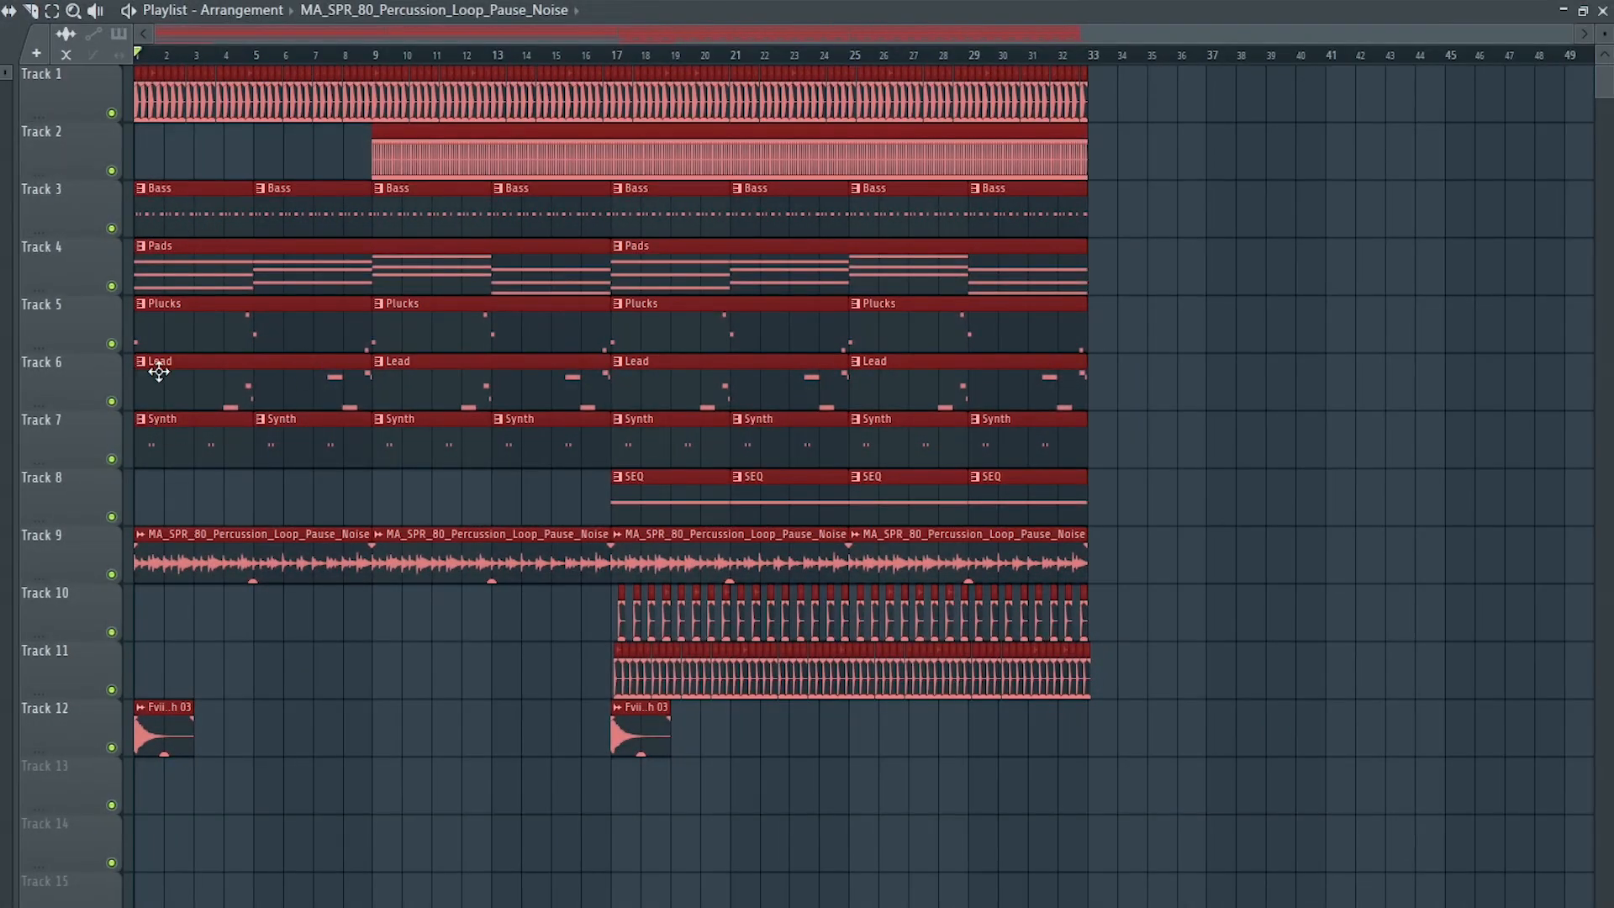
Move the whole playlist arrangement so that it starts at bar 49.
{"action": "left_click_drag", "start_coordinate": [159, 372], "coordinate": [1388, 354]}
{"action": "scroll", "coordinate": [1379, 370], "scroll_direction": "up", "scroll_amount": 6}
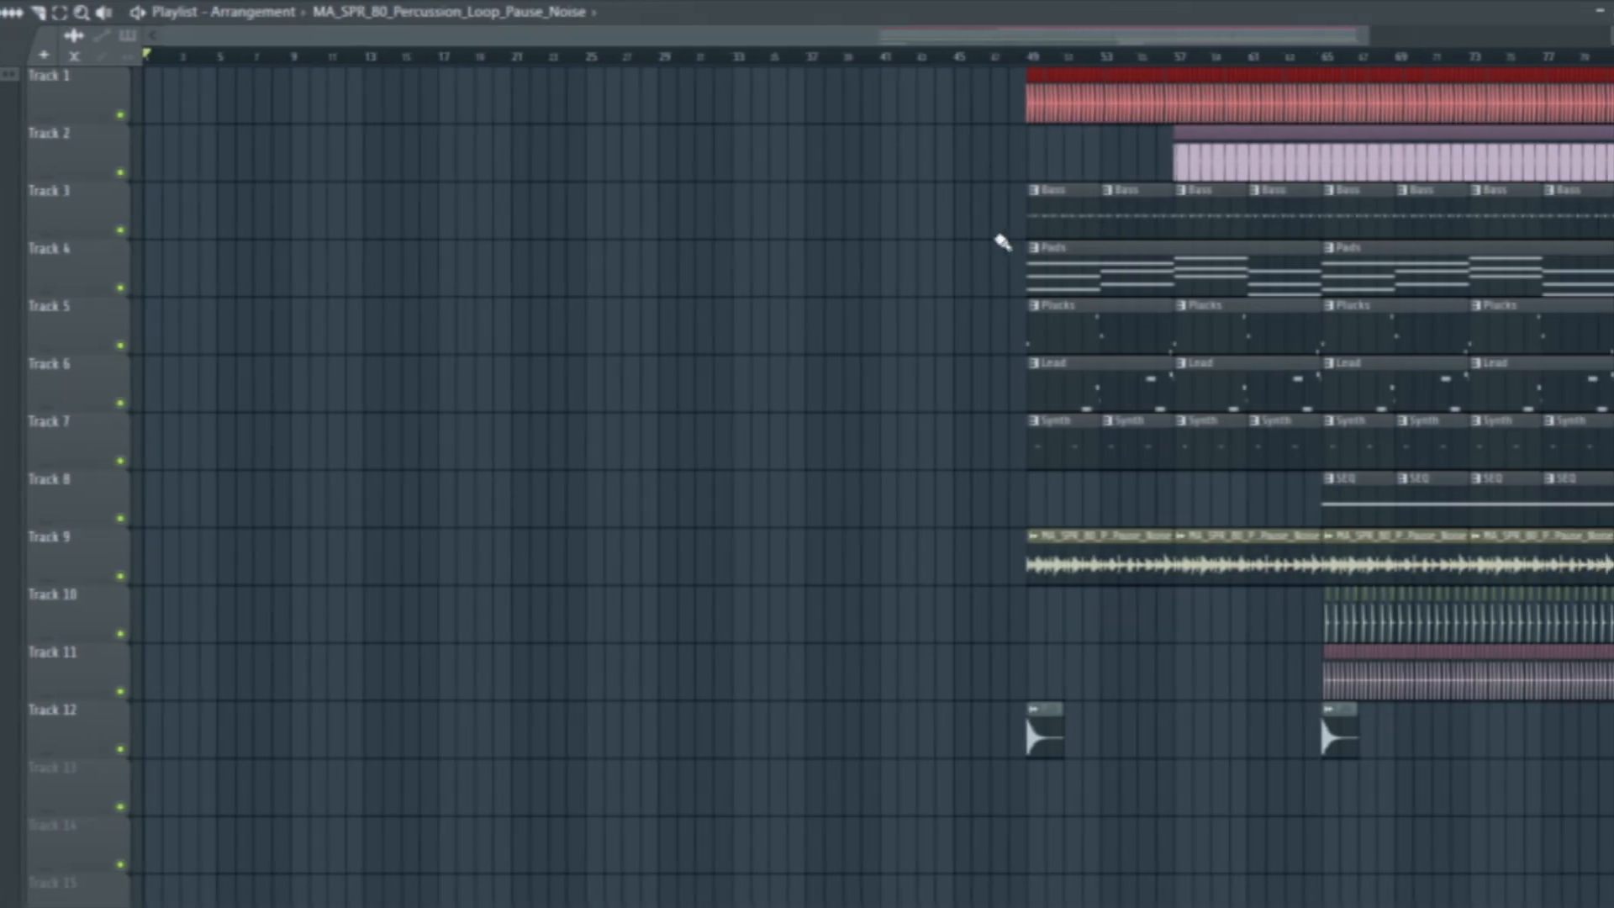
Copy all Track 1, Bass and Pads clips, plus the Track 2, 9 and 11 clips from bar 65, so the copy starts at bar 1.
{"action": "left_click_drag", "start_coordinate": [961, 220], "coordinate": [1543, 273]}
{"action": "left_click_drag", "start_coordinate": [1583, 170], "coordinate": [1289, 172]}
{"action": "left_click_drag", "start_coordinate": [1239, 667], "coordinate": [1587, 689]}
{"action": "left_click", "coordinate": [1407, 574], "text": "ctrl+shift"}
{"action": "left_click", "coordinate": [1502, 562], "text": "ctrl+shift"}
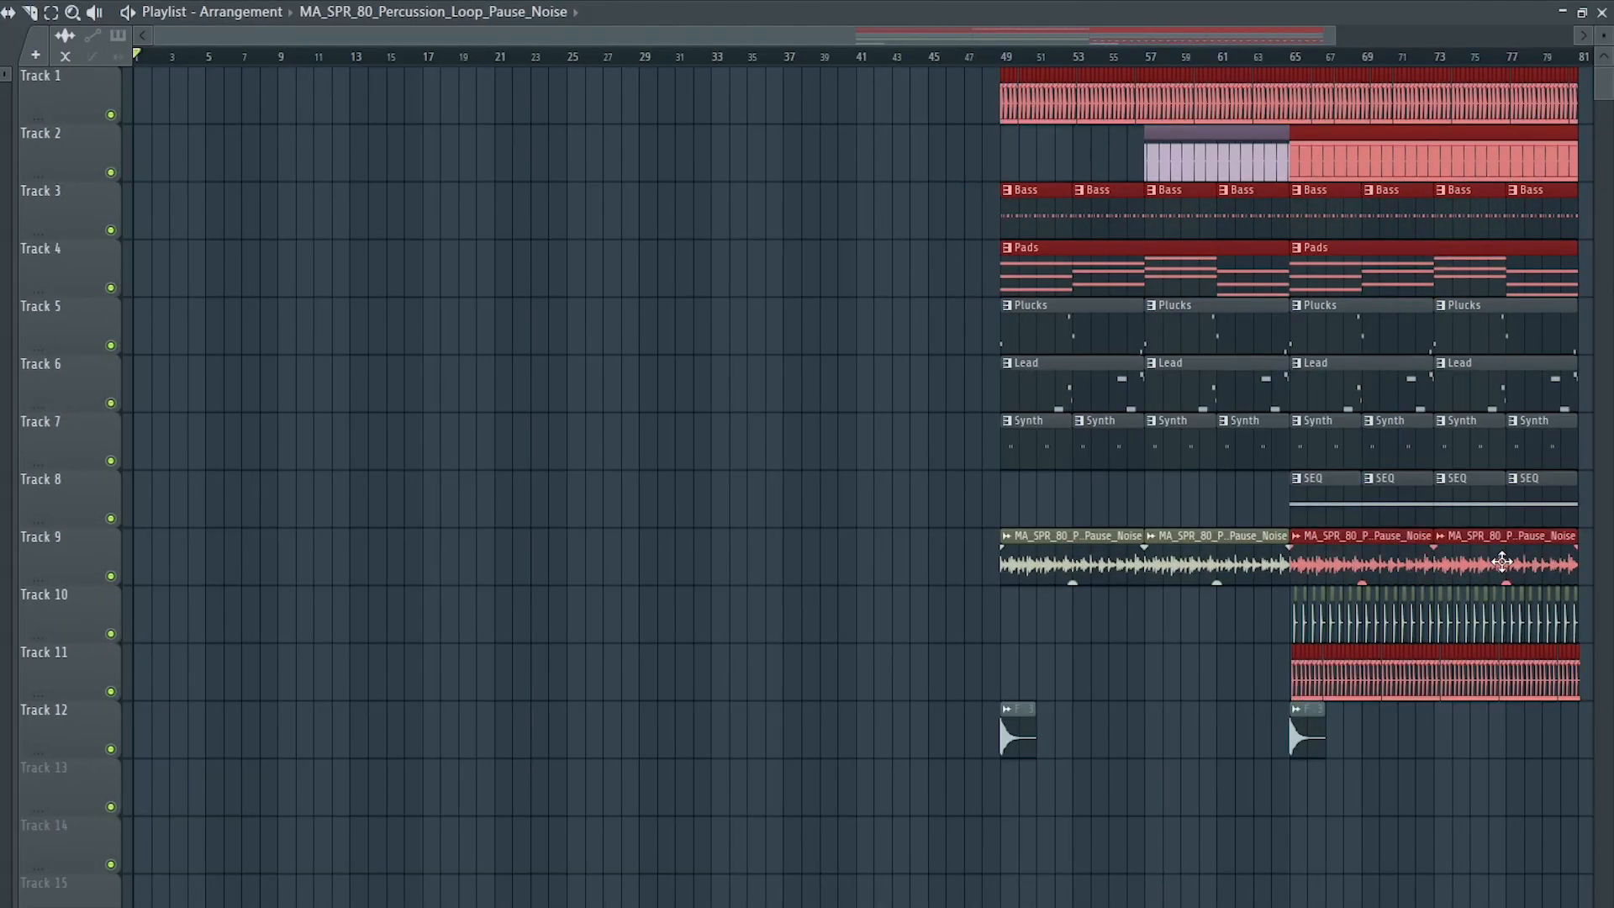
{"action": "key", "text": "ctrl+b"}
{"action": "left_click_drag", "start_coordinate": [919, 252], "coordinate": [157, 538]}
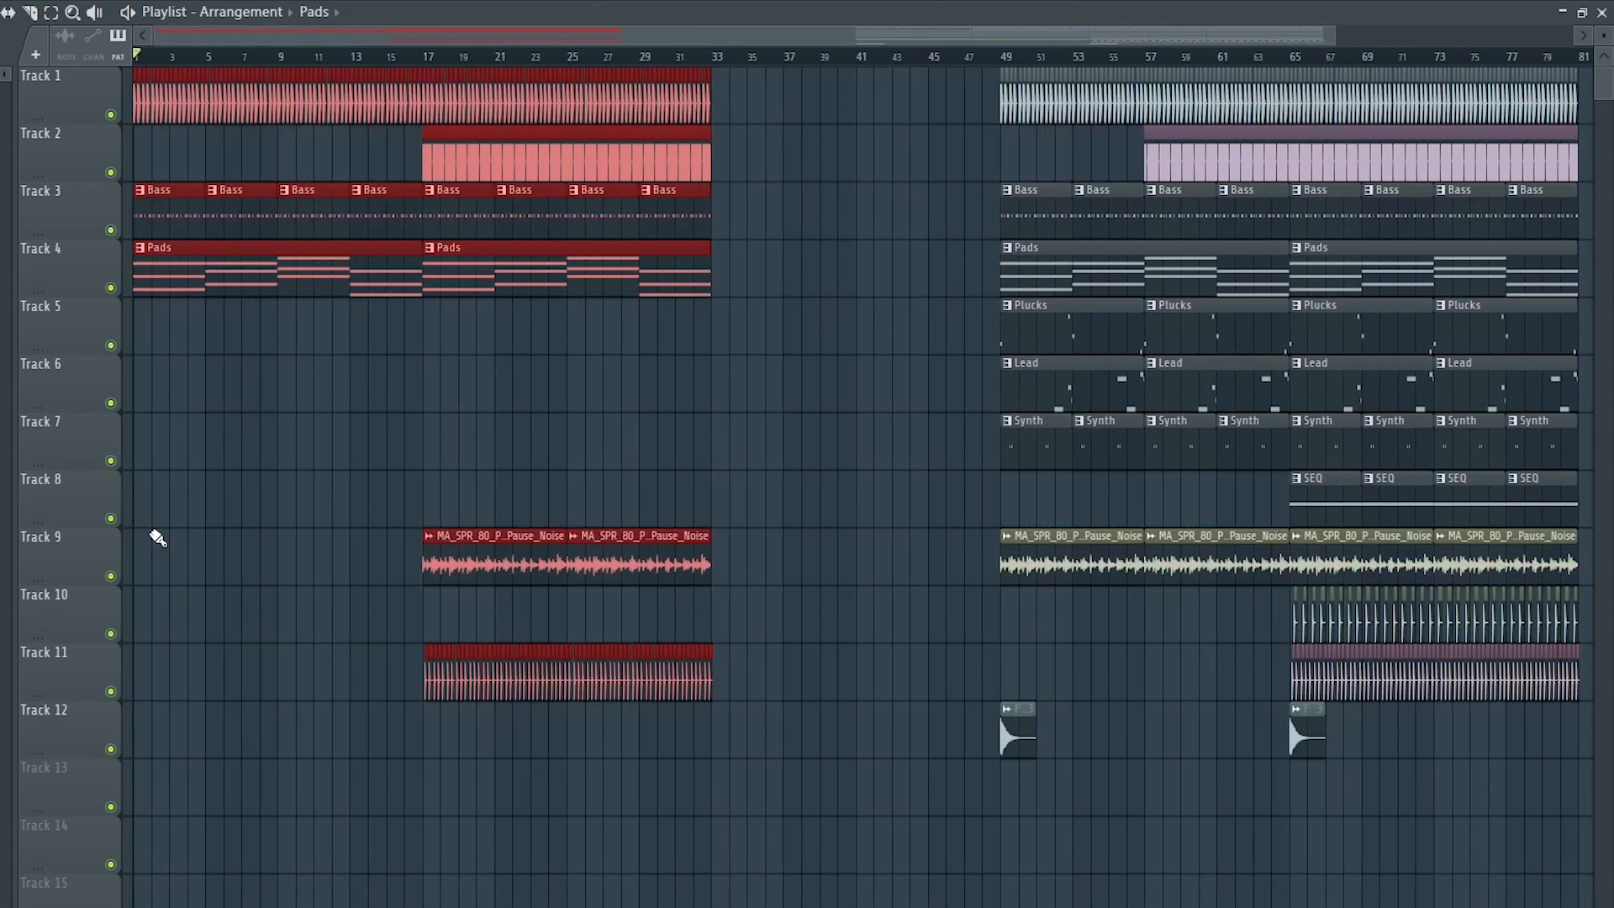
Place the Fvii - D3 - Clap 13 sample halfway through bar 16 on Track 5 and raise the ValhallaRoom mix on its mixer track.
{"action": "scroll", "coordinate": [8, 558], "scroll_direction": "up", "scroll_amount": 3}
{"action": "left_click_drag", "start_coordinate": [767, 36], "coordinate": [632, 57]}
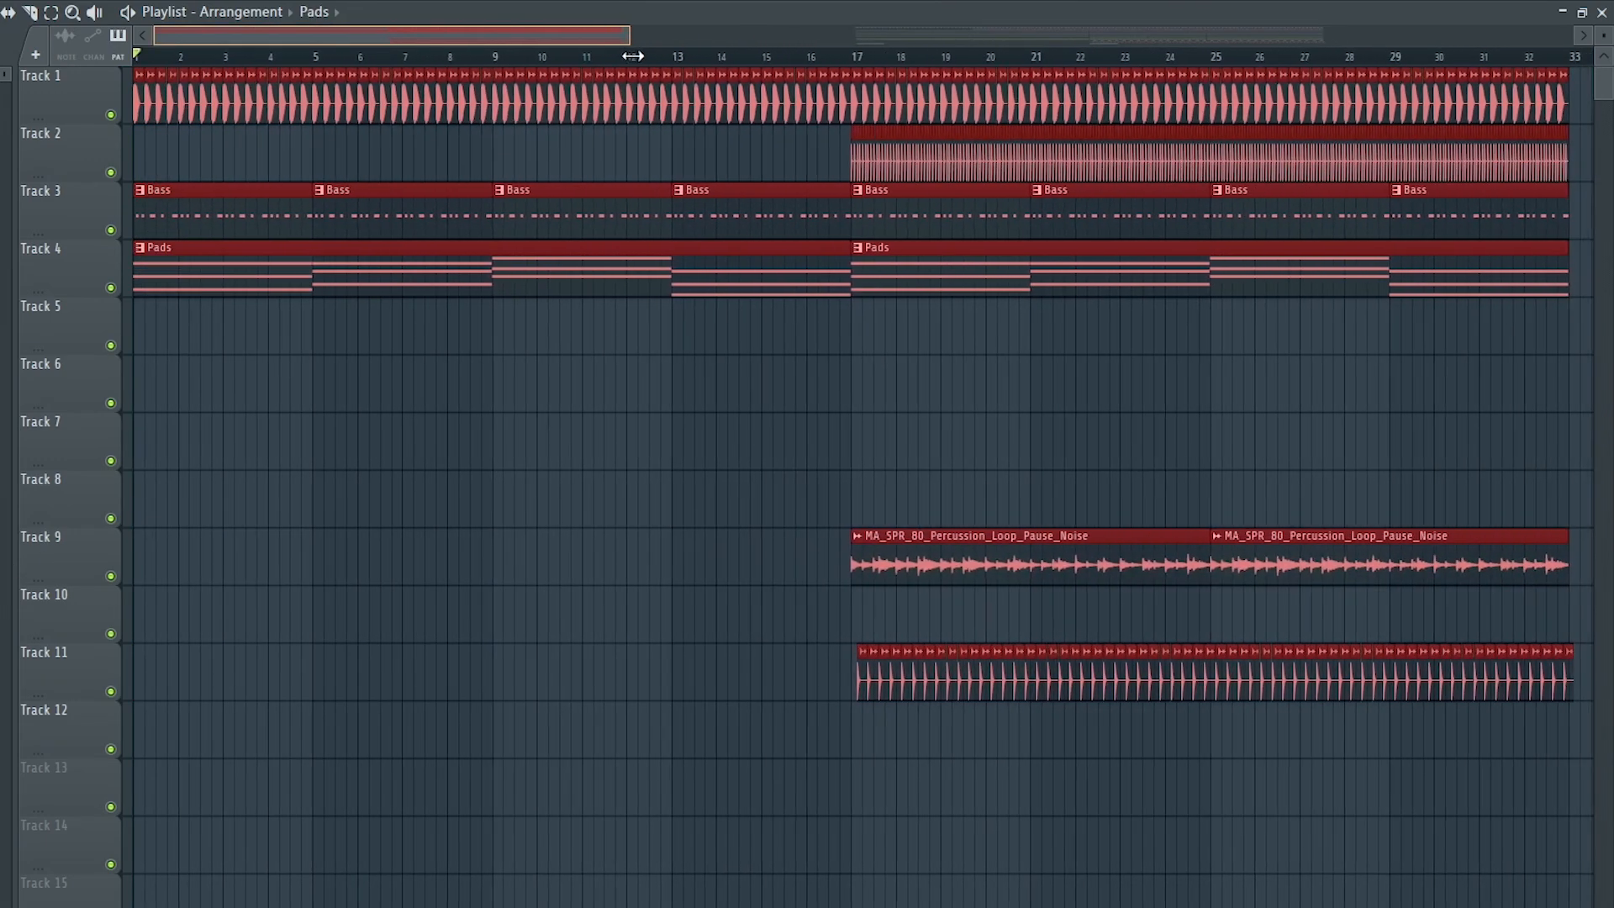
{"action": "left_click", "coordinate": [1045, 504]}
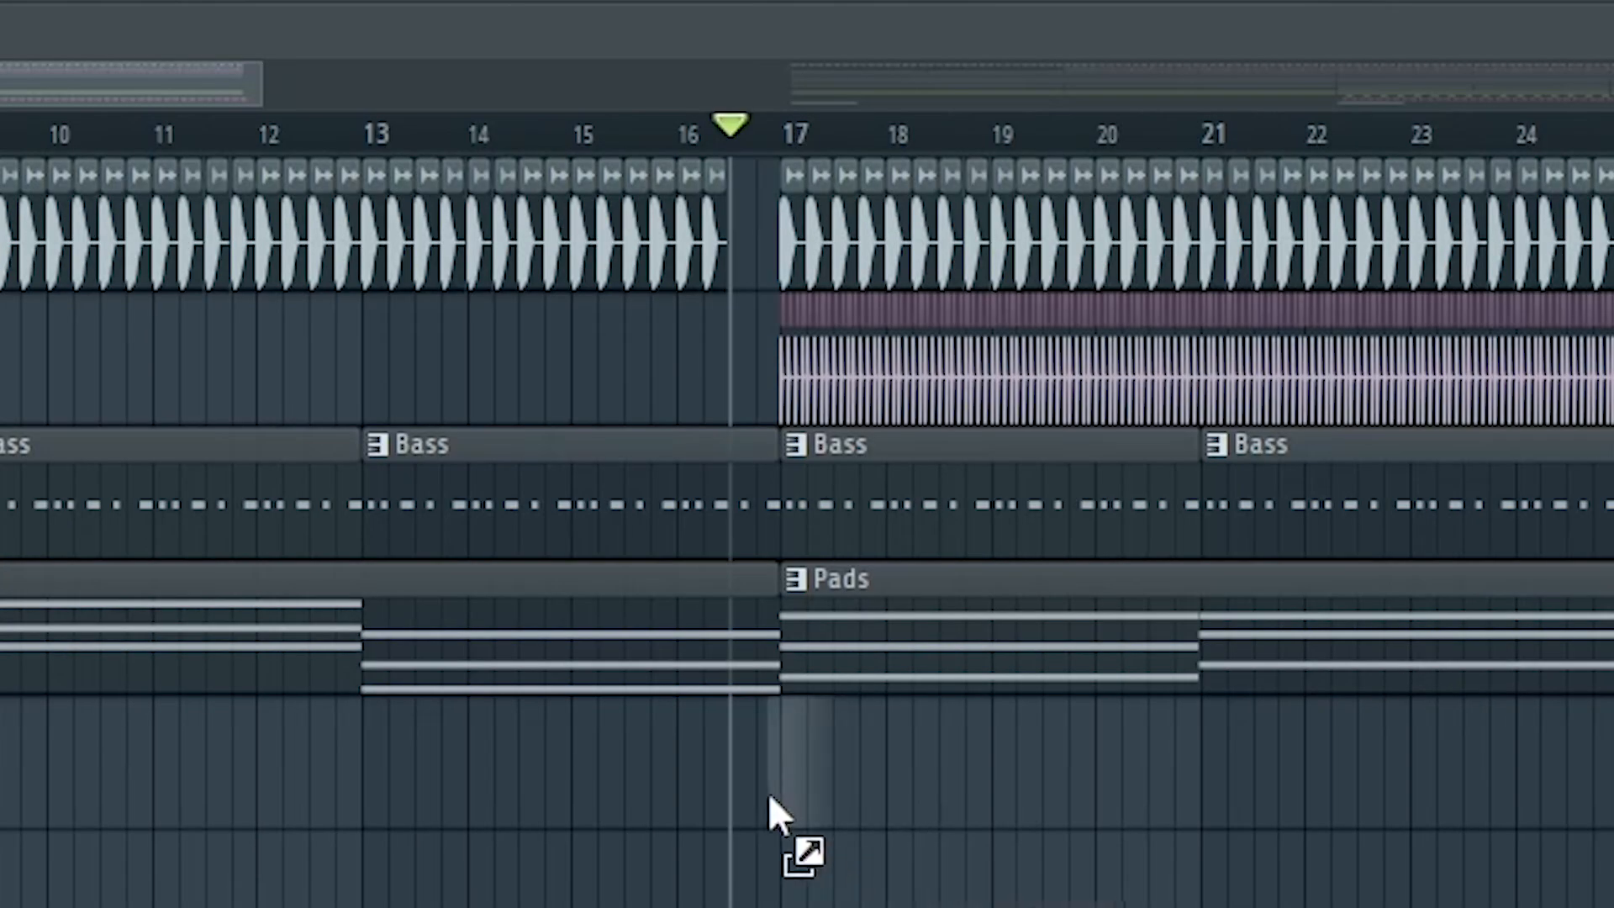
{"action": "left_click_drag", "start_coordinate": [769, 794], "coordinate": [740, 790]}
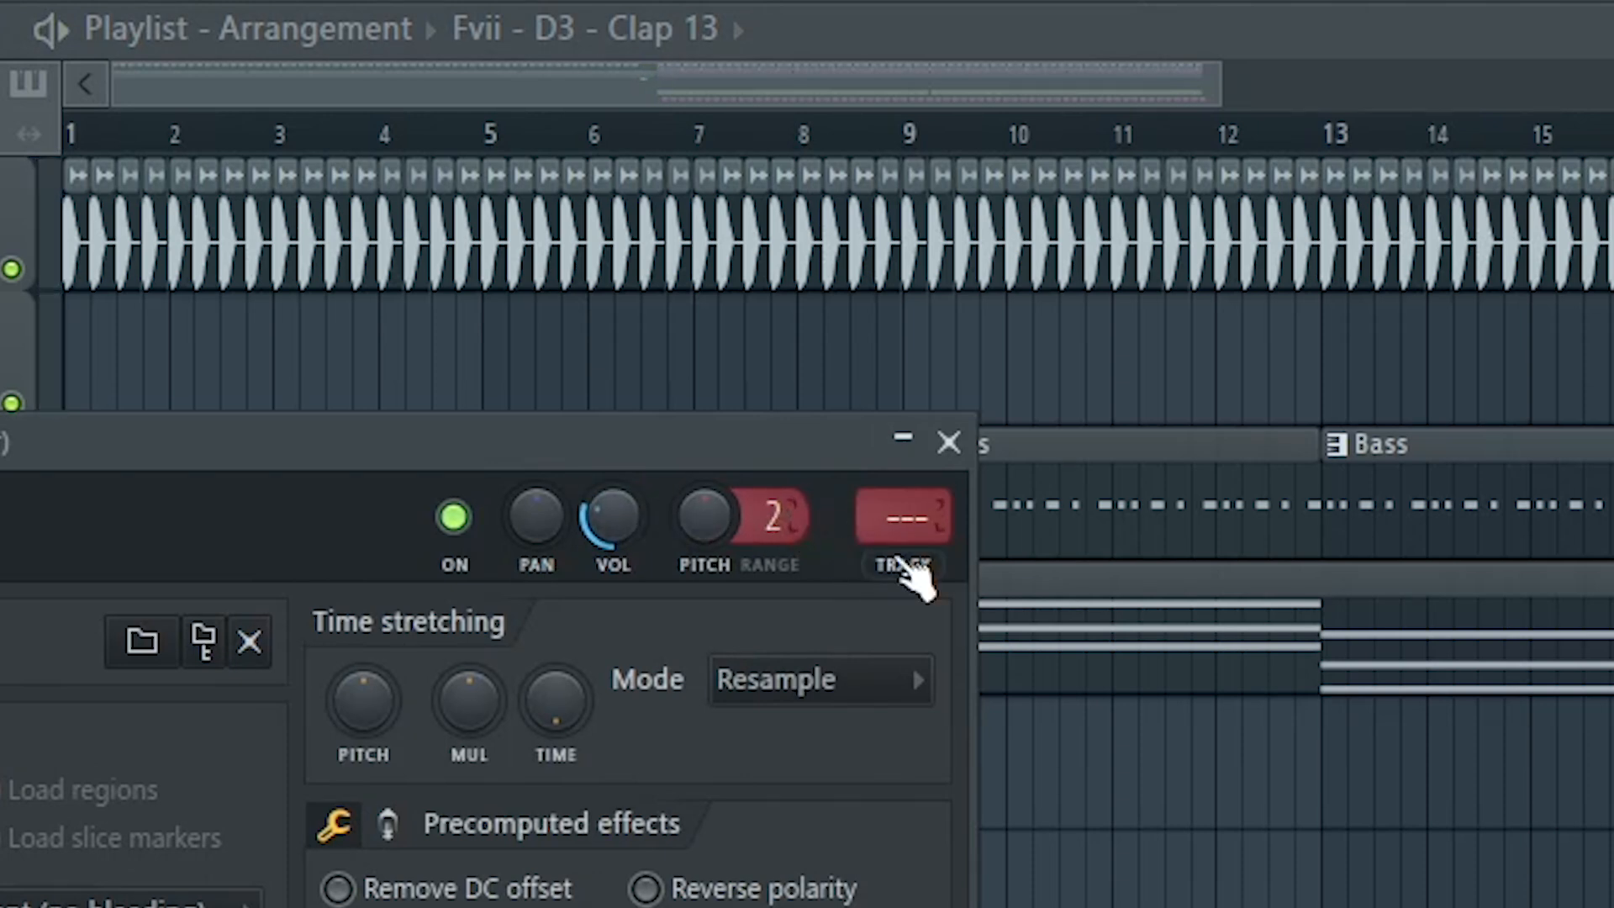
{"action": "left_click_drag", "start_coordinate": [918, 515], "coordinate": [966, 589]}
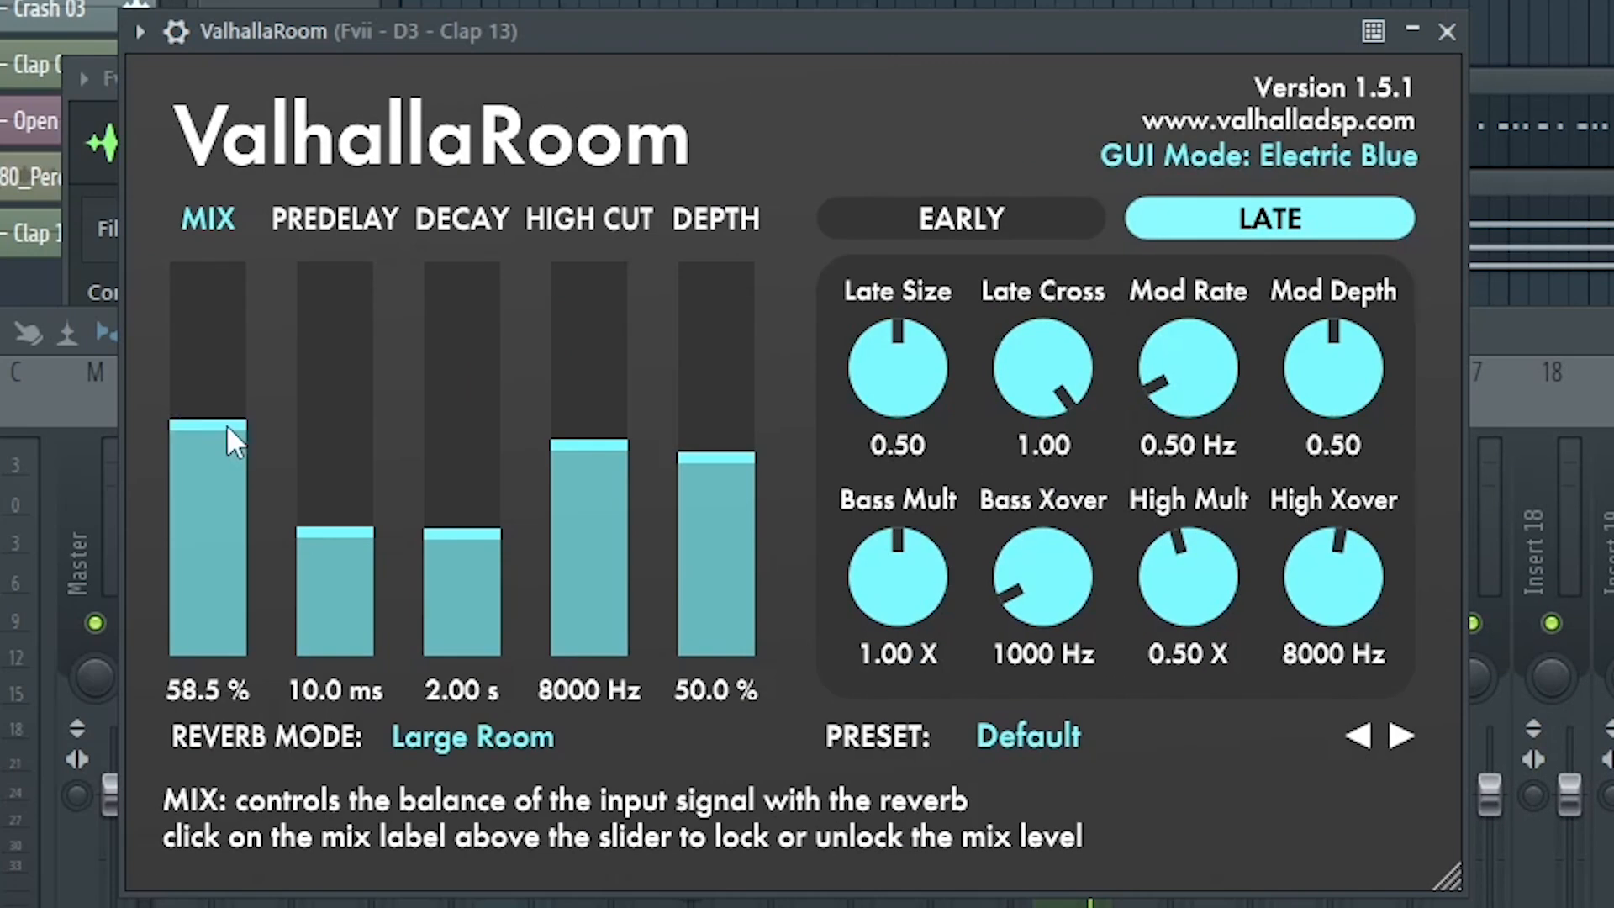
{"action": "left_click_drag", "start_coordinate": [227, 429], "coordinate": [224, 406]}
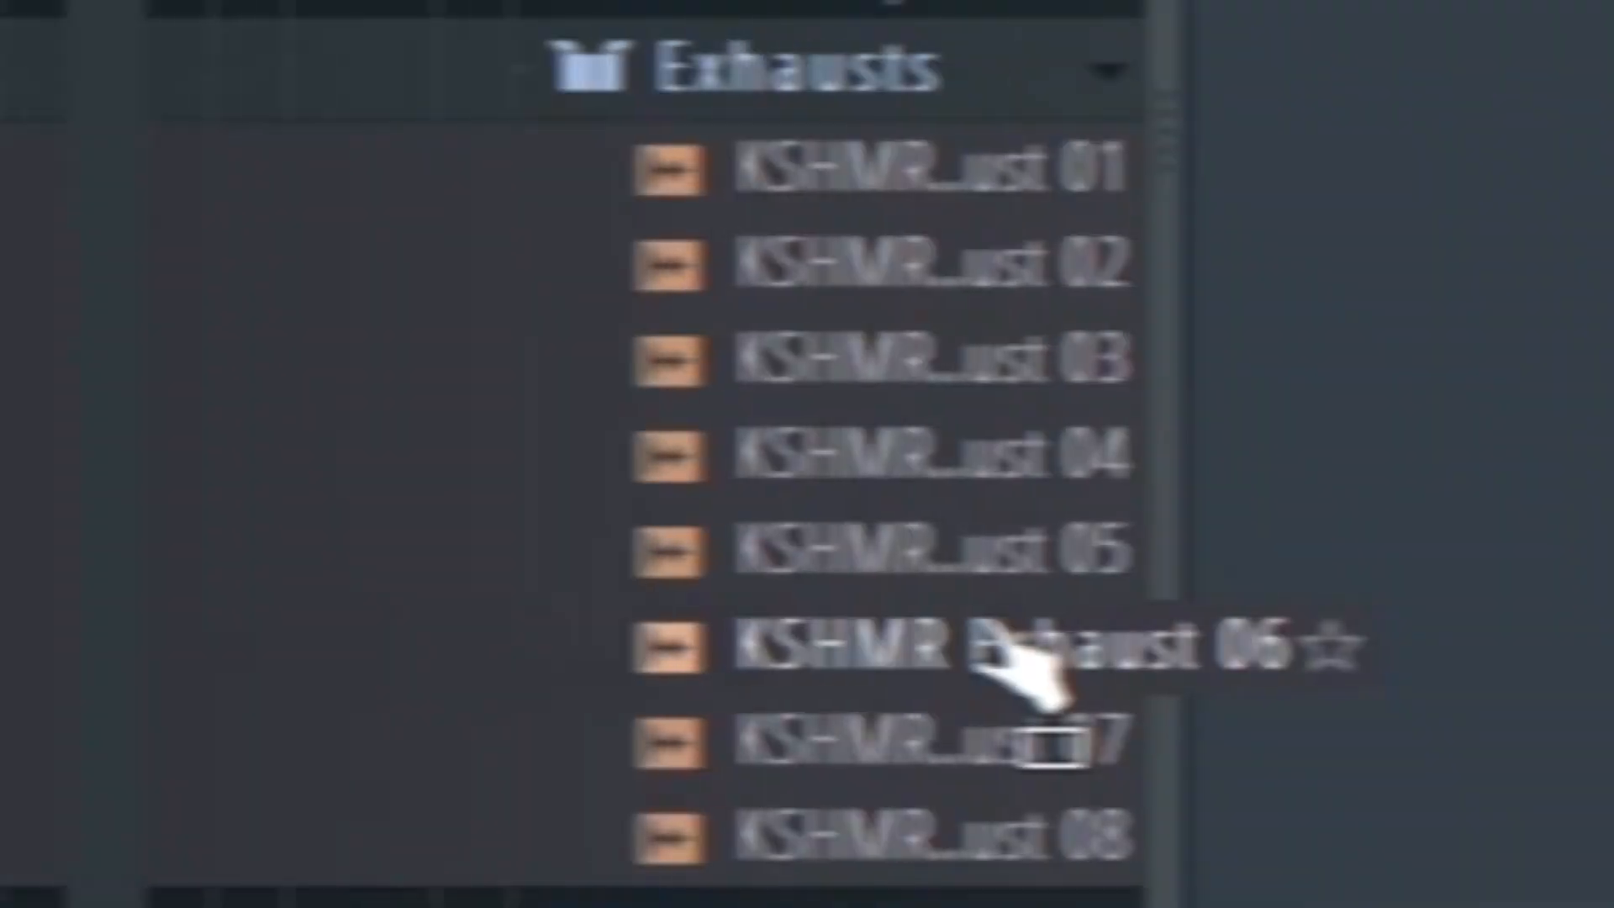
Place the KSHMR Exhaust 06 sample at bar 17 of Track 12 and audition it with its channel settings open.
{"action": "left_click_drag", "start_coordinate": [984, 660], "coordinate": [434, 410]}
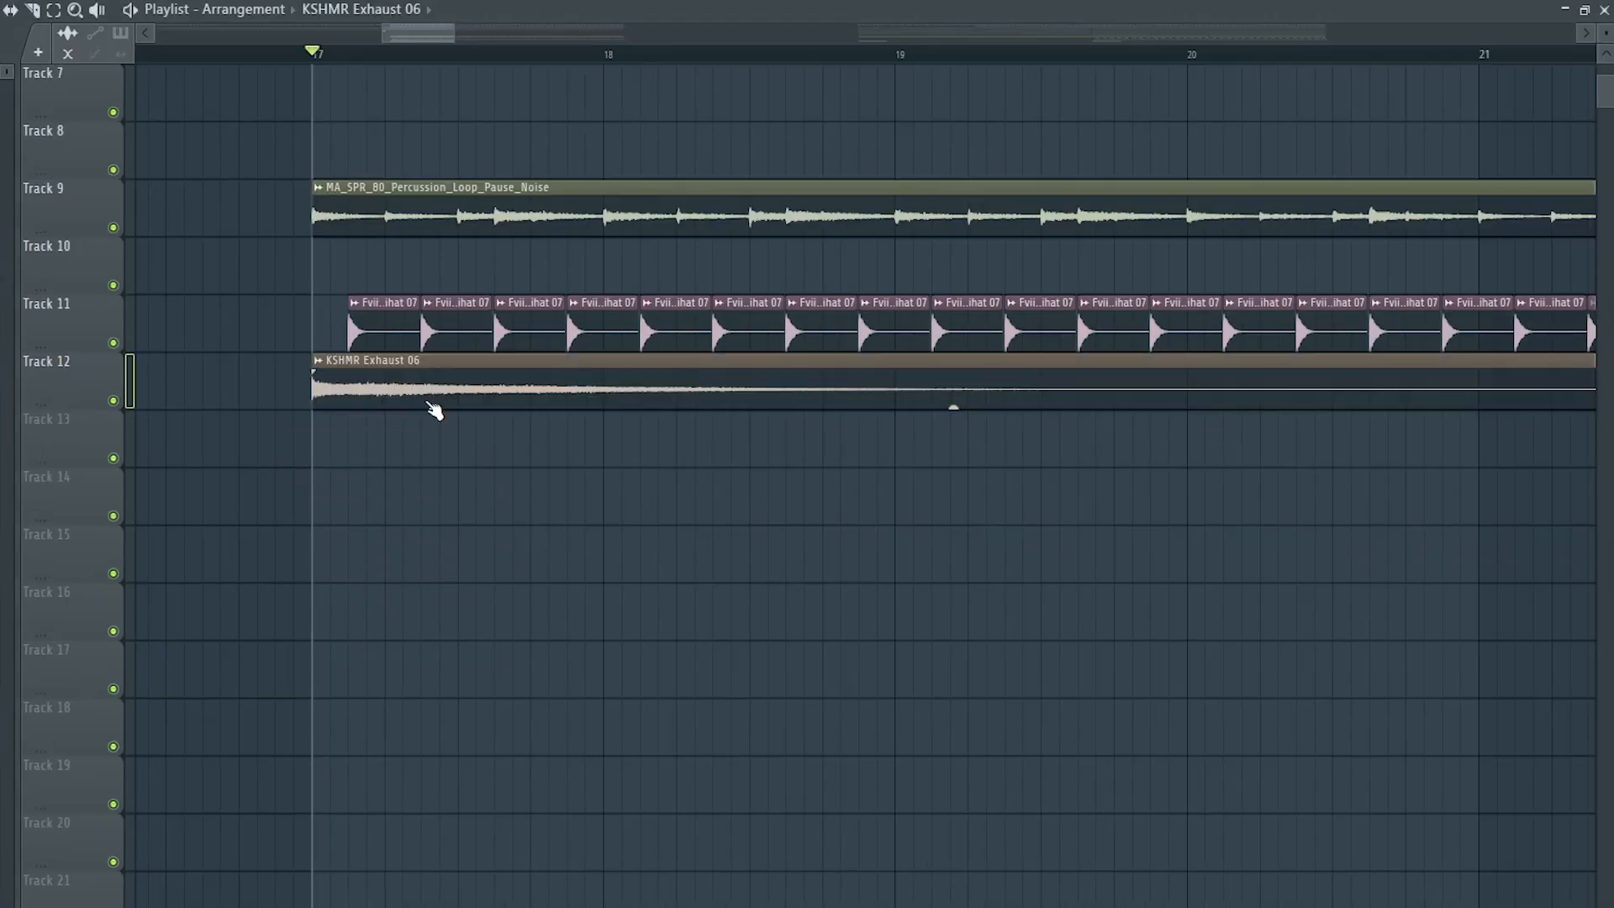
{"action": "double_click", "coordinate": [434, 410]}
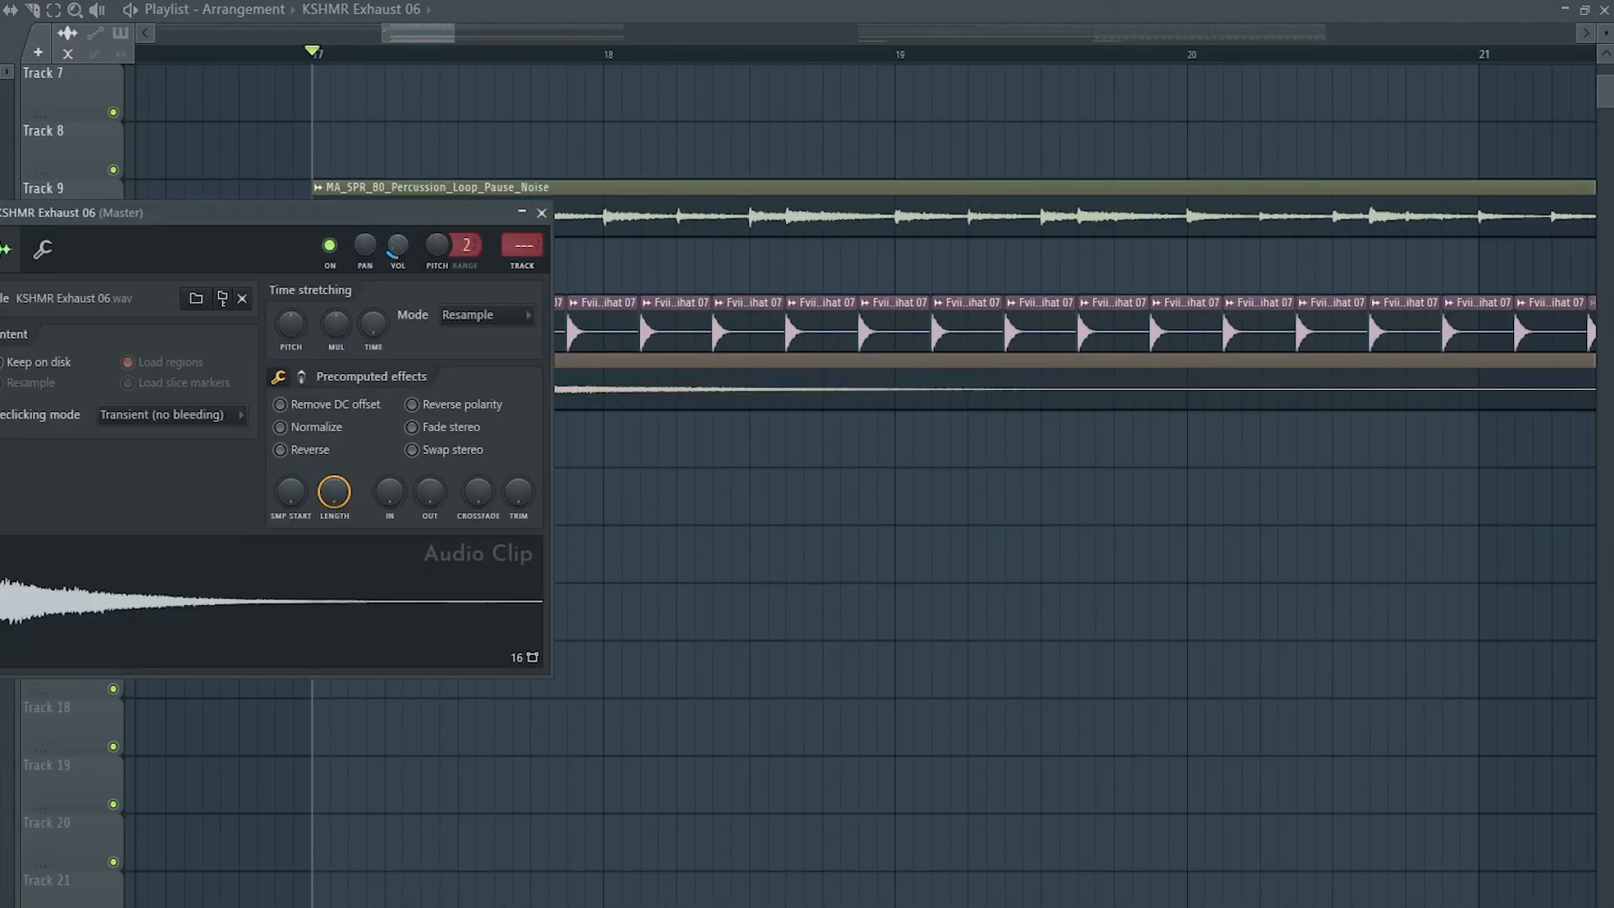
{"action": "key", "text": "space"}
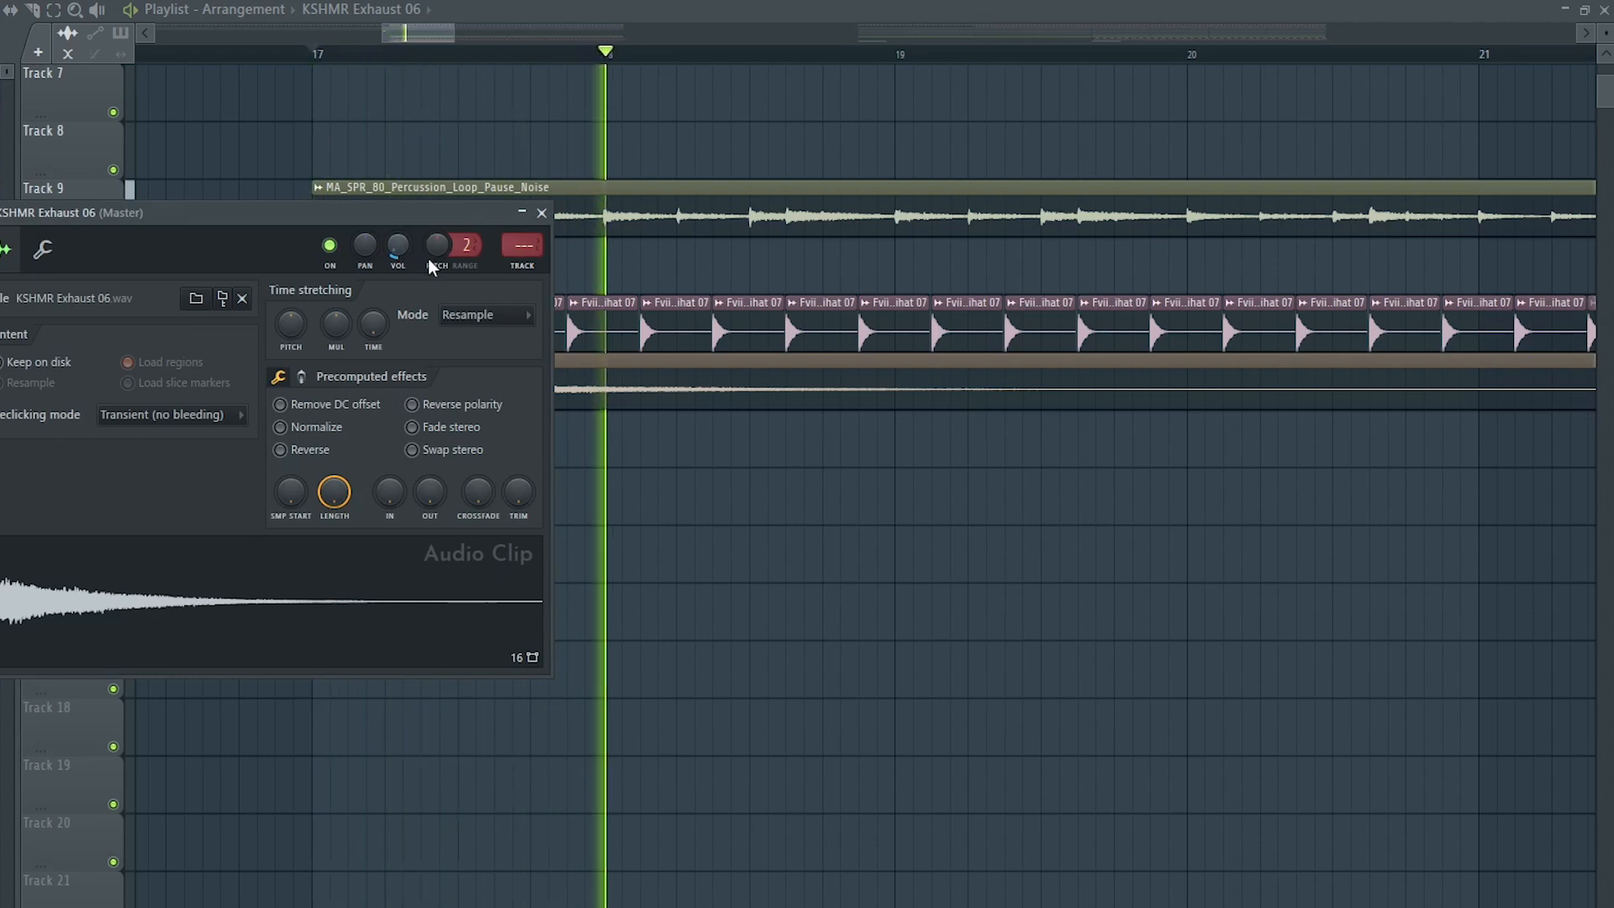
{"action": "key", "text": "space"}
{"action": "left_click", "coordinate": [542, 214]}
Remove the Track 1 kicks in bar 32 and place KSHMR Exhaust 06 at bar 33 of Track 12.
{"action": "right_click", "coordinate": [1125, 100]}
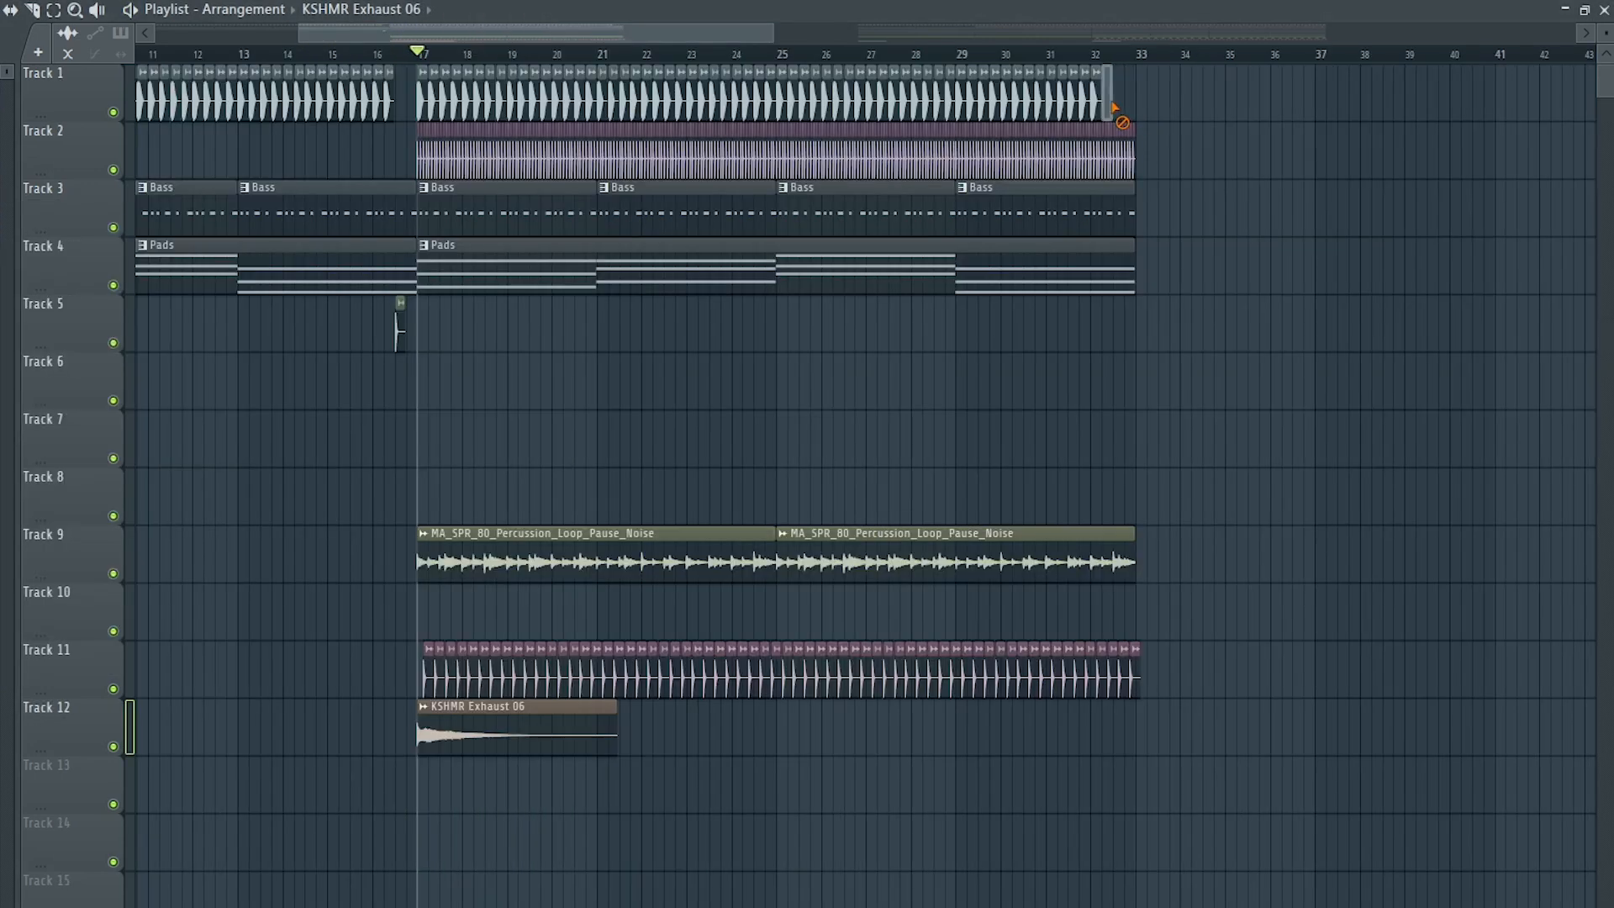
{"action": "scroll", "coordinate": [1282, 878], "scroll_direction": "up", "scroll_amount": 5}
{"action": "left_click", "coordinate": [861, 726]}
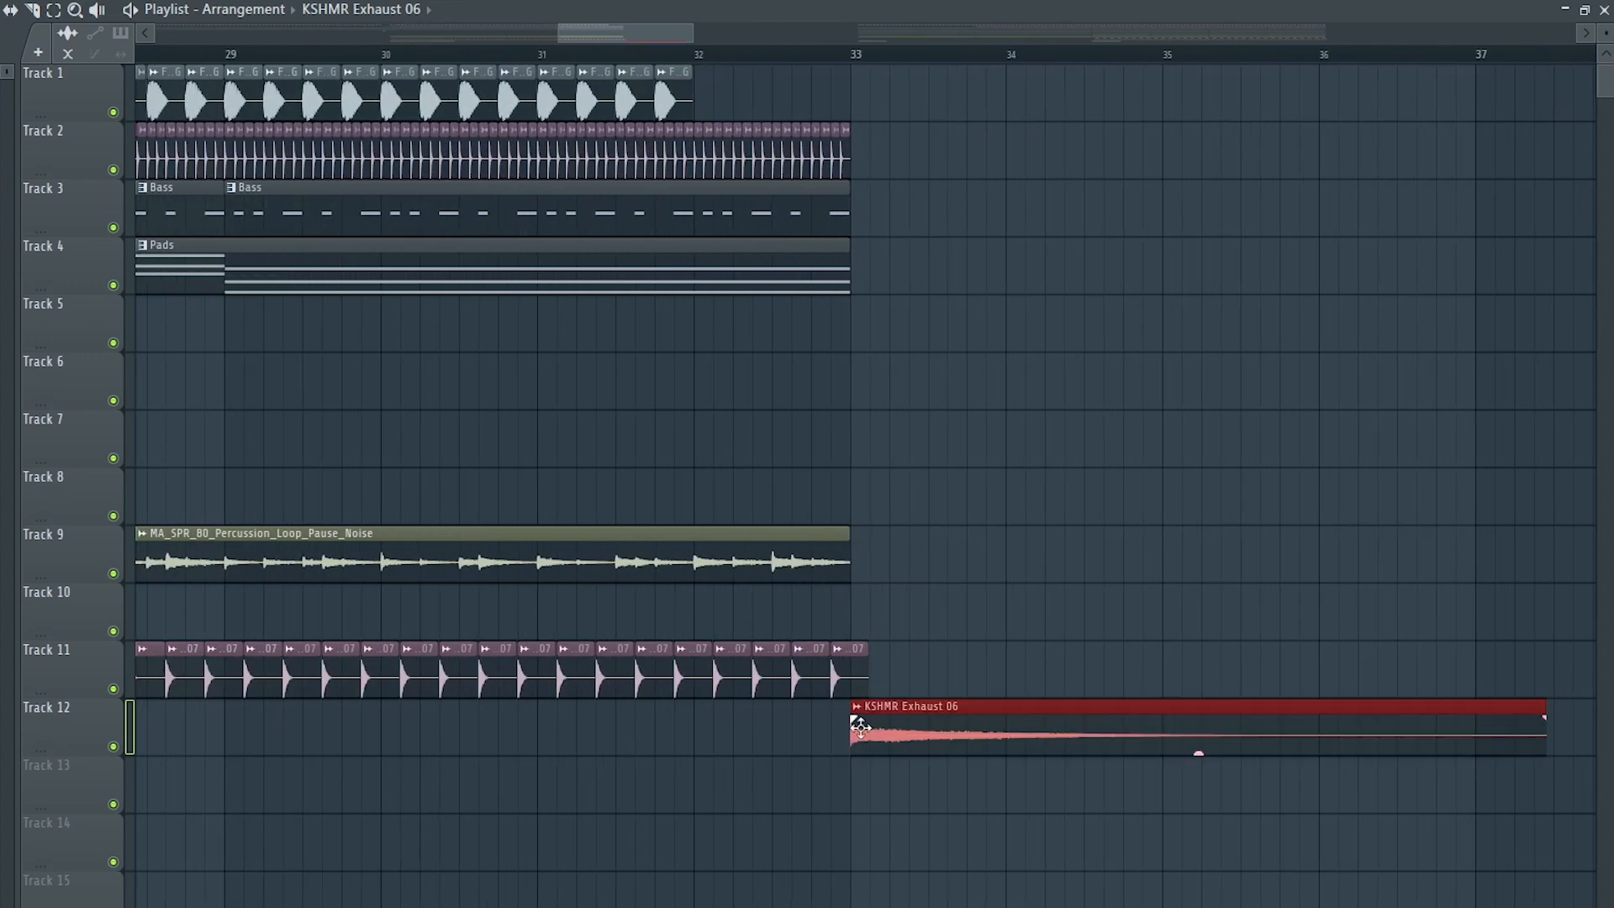
Add a unique, reversed copy of KSHMR Exhaust 06 on Track 13, positioned to end at bar 33.
{"action": "scroll", "coordinate": [799, 686], "scroll_direction": "down", "scroll_amount": 2}
{"action": "left_click", "coordinate": [703, 674]}
{"action": "left_click", "coordinate": [701, 649]}
{"action": "left_click", "coordinate": [763, 845]}
{"action": "double_click", "coordinate": [714, 651]}
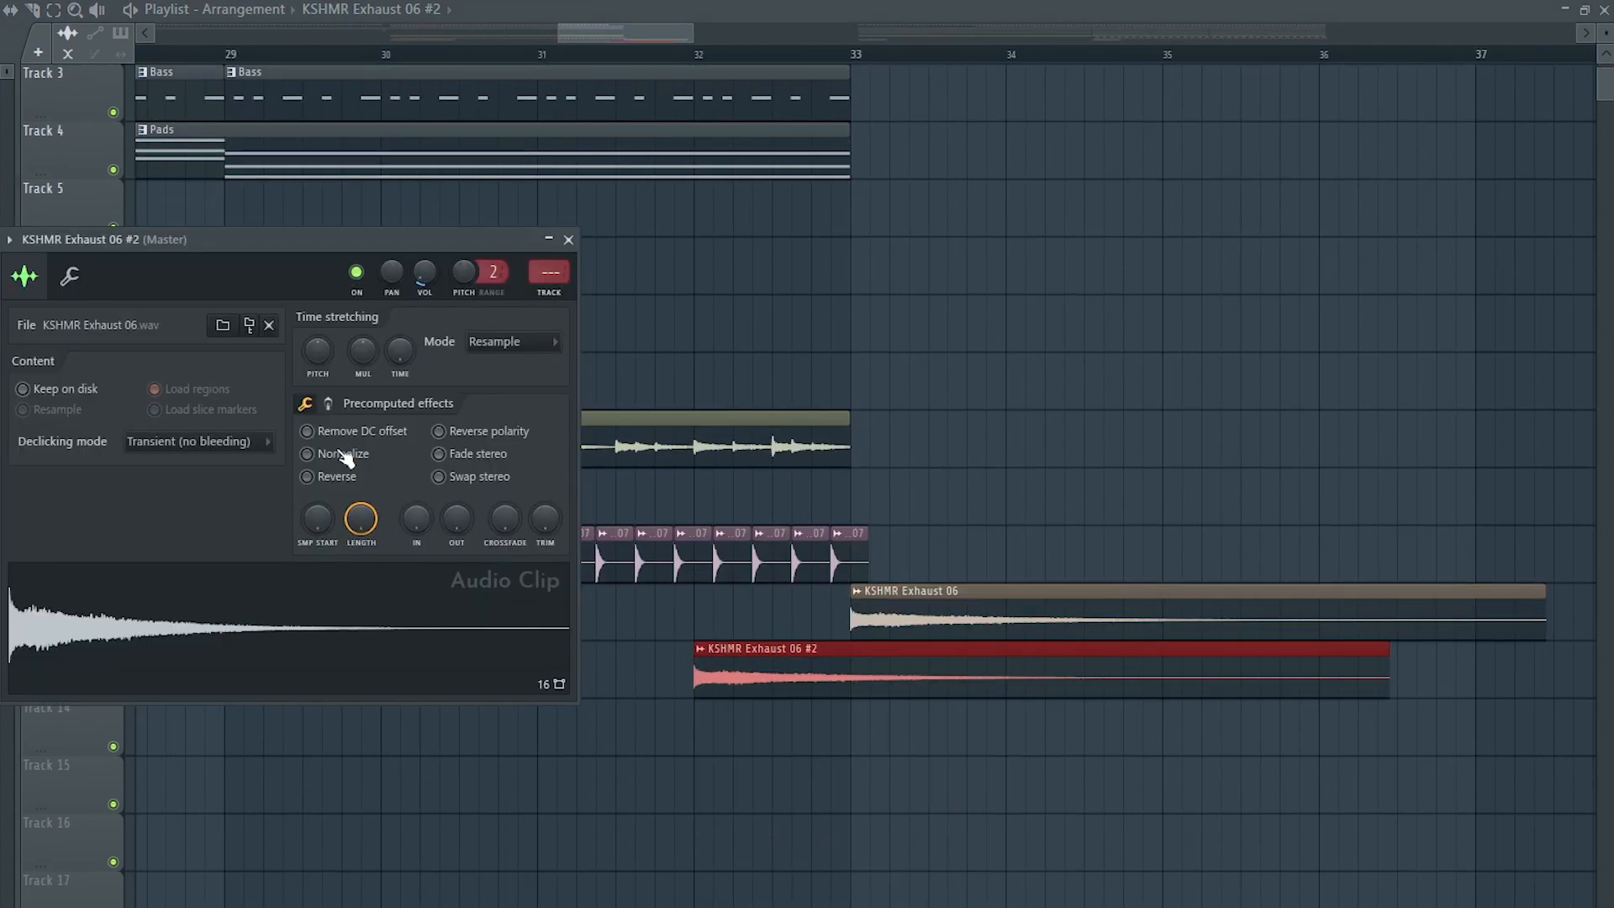
{"action": "left_click", "coordinate": [337, 477]}
{"action": "left_click", "coordinate": [565, 241]}
{"action": "left_click_drag", "start_coordinate": [1151, 677], "coordinate": [674, 679]}
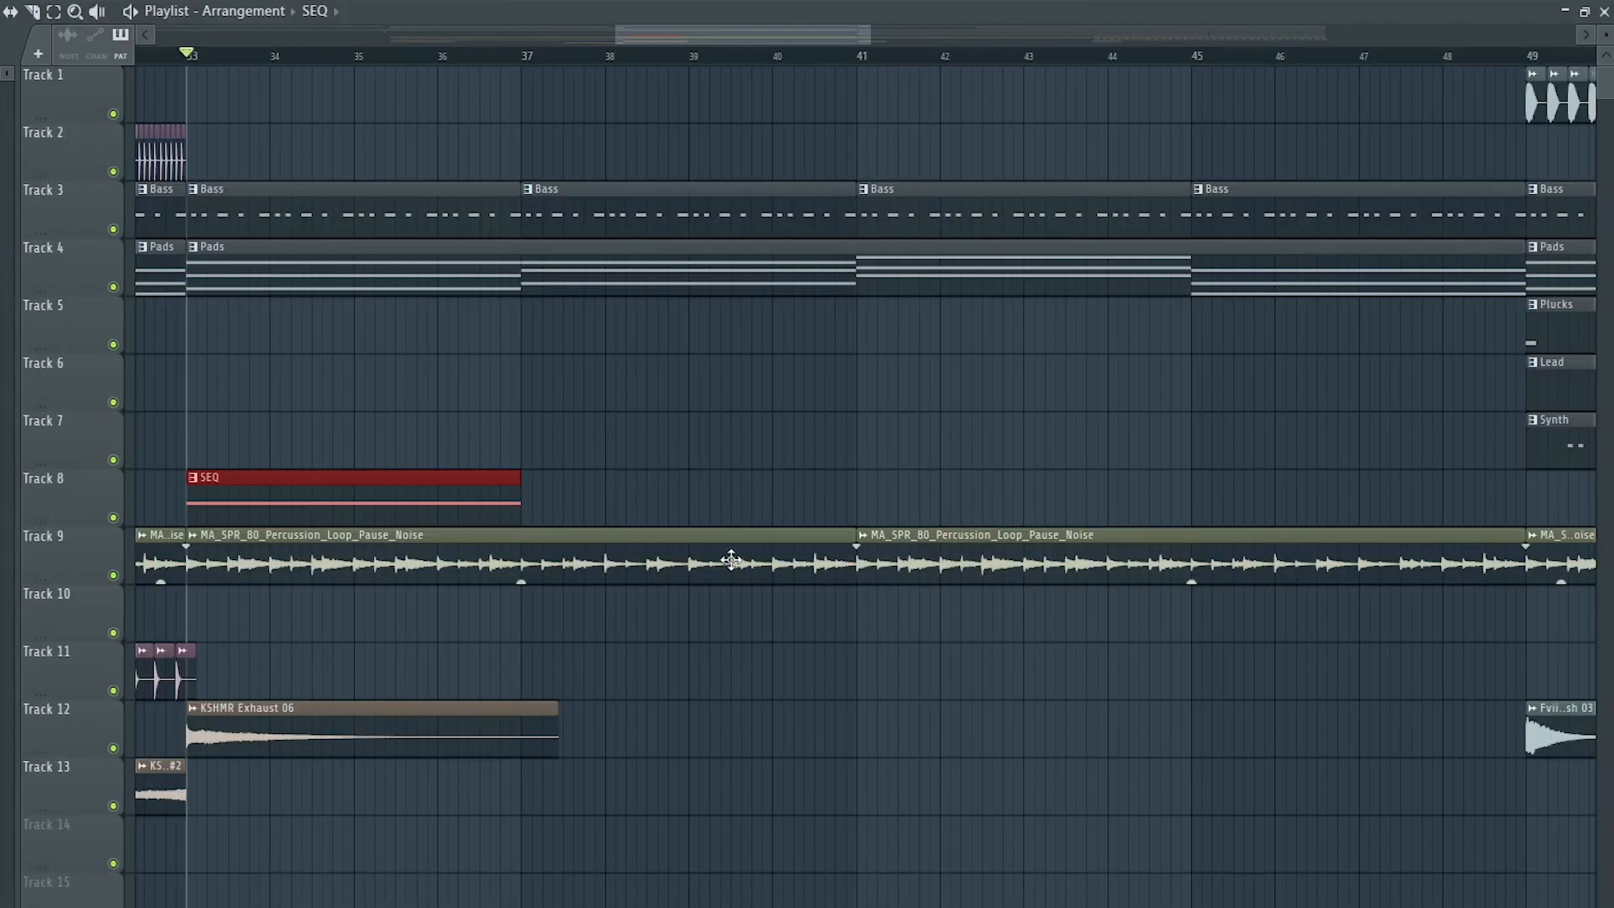
Duplicate the bar 33 SEQ clip three times, and shorten the last Bass, Pads, SEQ and percussion loop clips to end at bar 48.
{"action": "key", "text": "ctrl+b"}
{"action": "key", "text": "ctrl+b"}
{"action": "key", "text": "ctrl+b"}
{"action": "left_click_drag", "start_coordinate": [1293, 677], "coordinate": [1389, 216]}
{"action": "left_click_drag", "start_coordinate": [1524, 222], "coordinate": [1436, 227]}
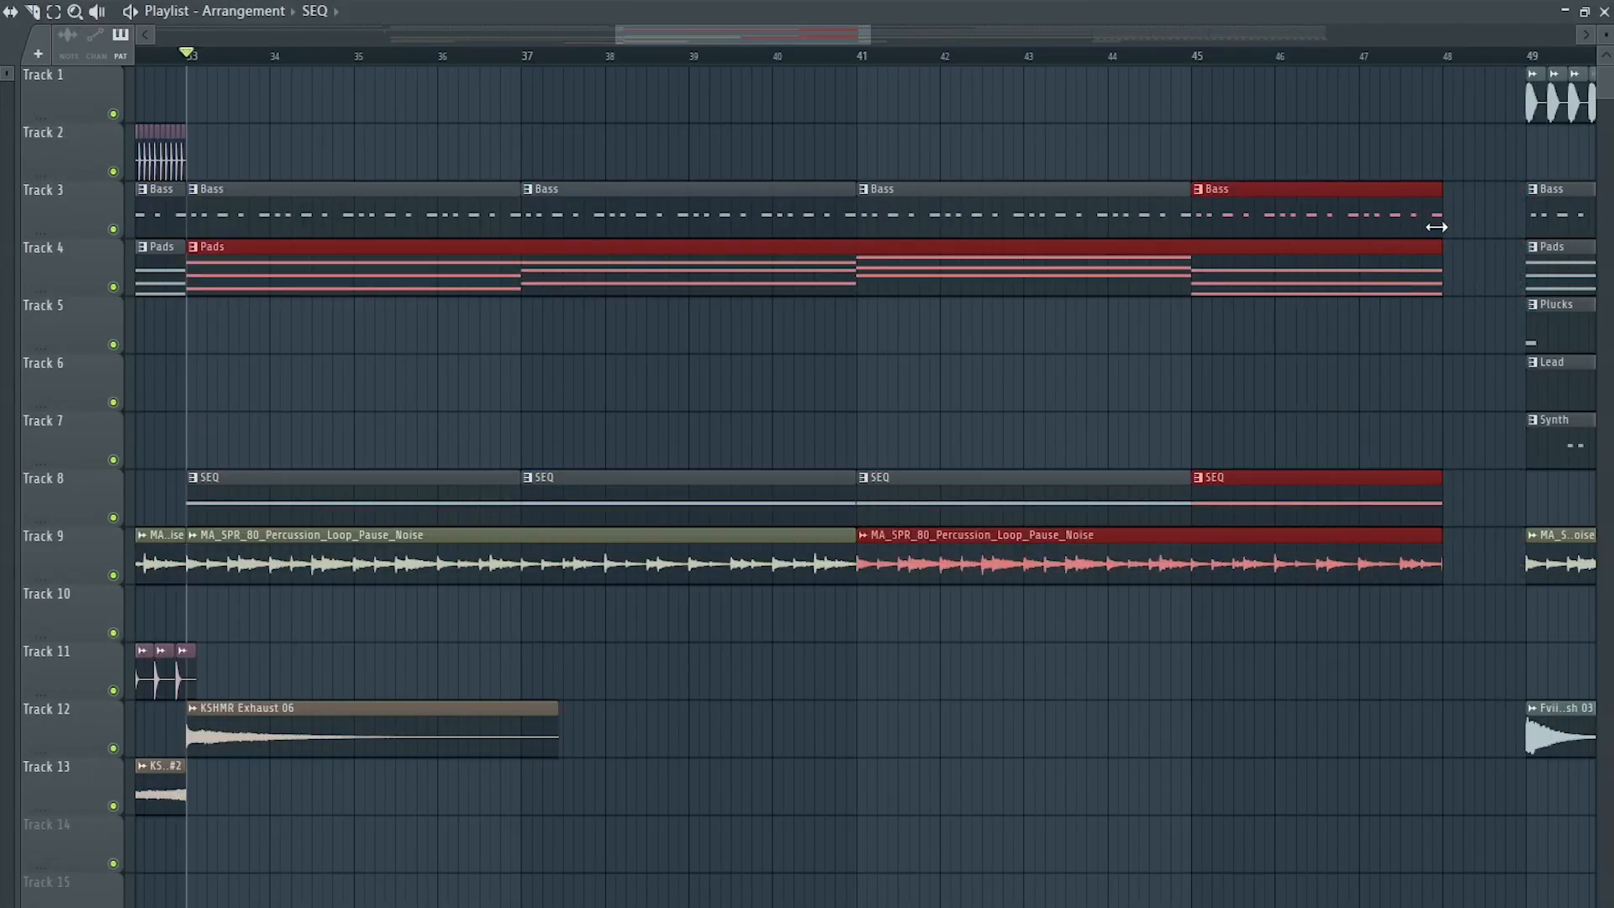